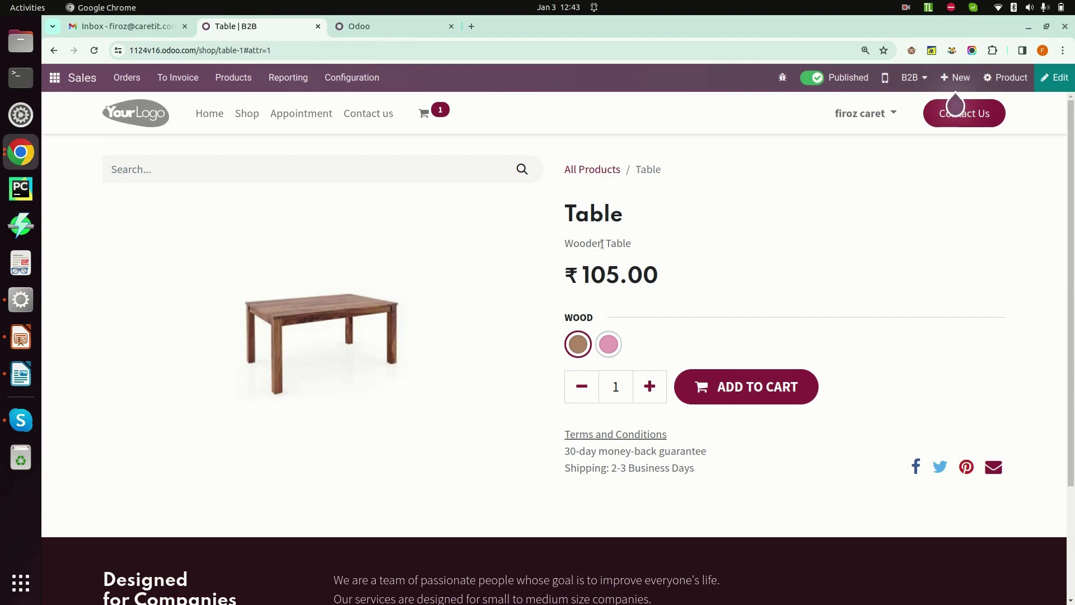
Step: Open the Table product in the 11242 Odoo database and view its sales description
click(399, 31)
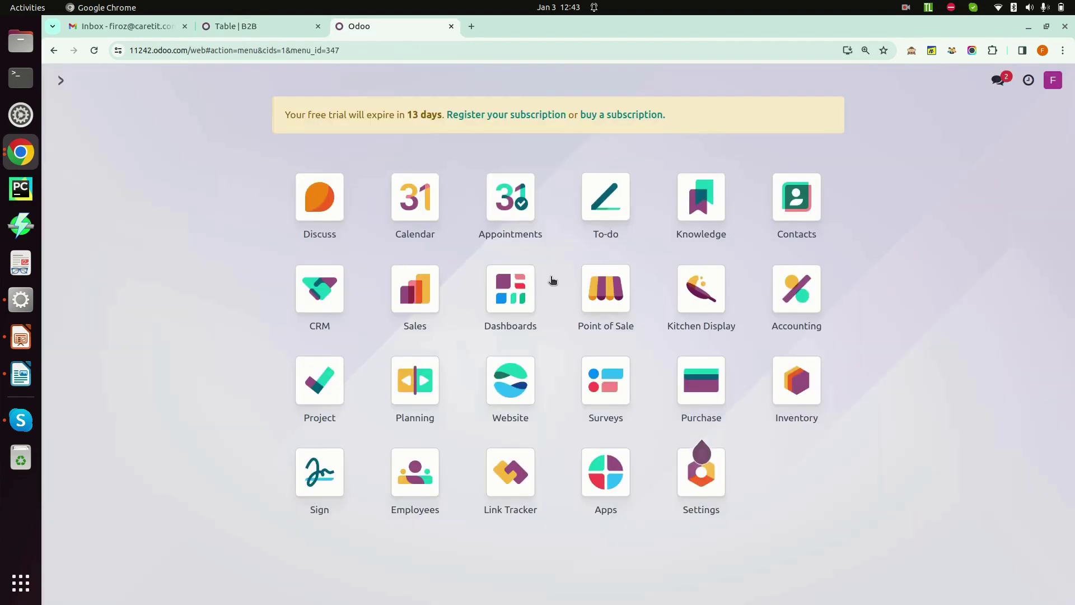
text(prod)
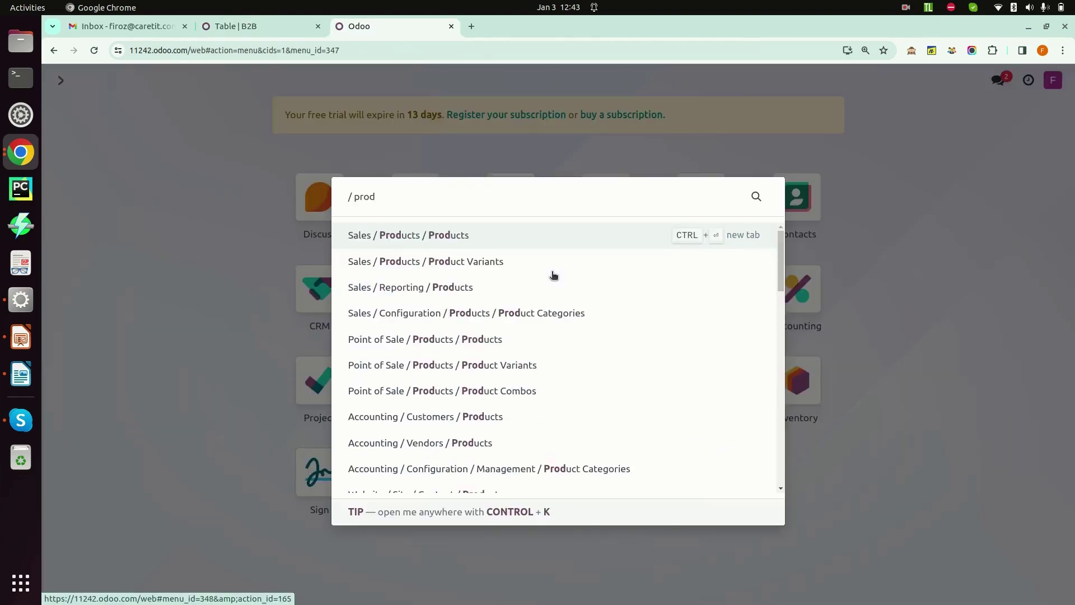
key(Return)
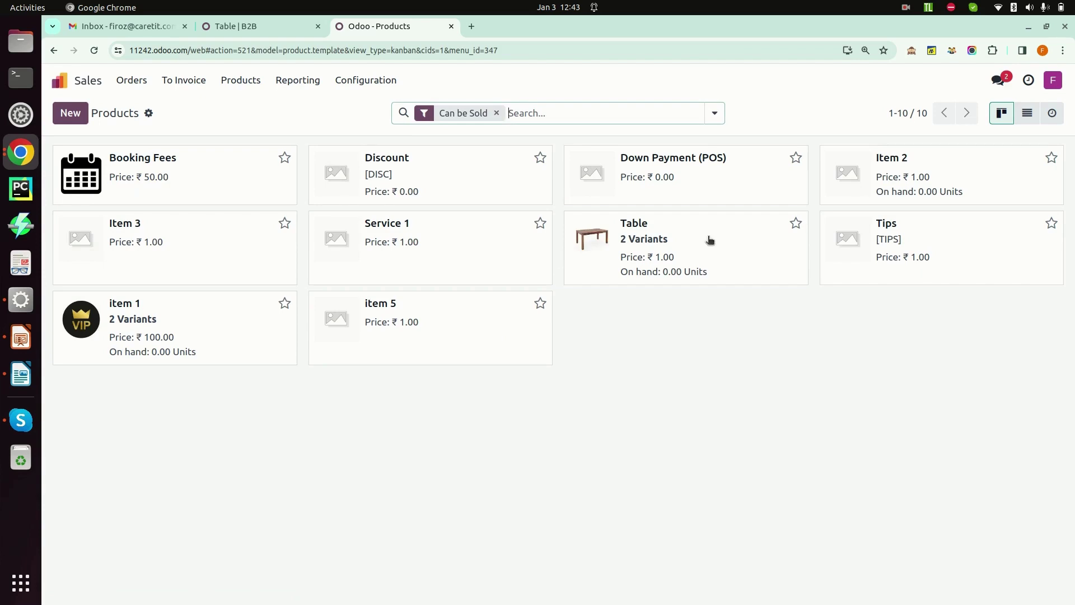
click(700, 241)
click(320, 291)
scroll(246, 448, down, 4)
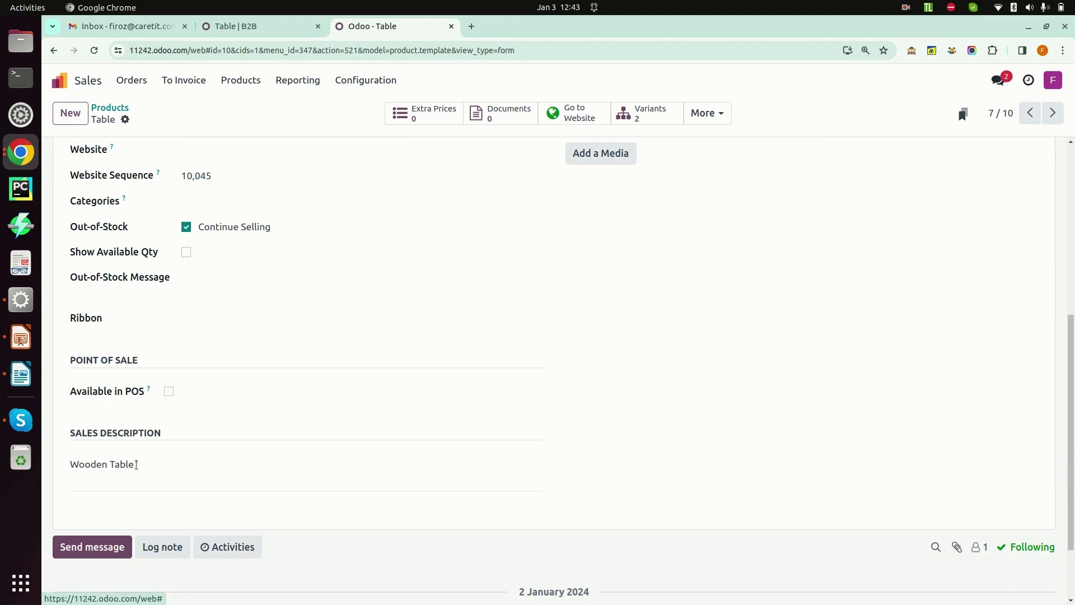
Step: Open the Table's website page for editing and start on the empty description line below "Wooden Table"
scroll(136, 464, up, 6)
click(557, 119)
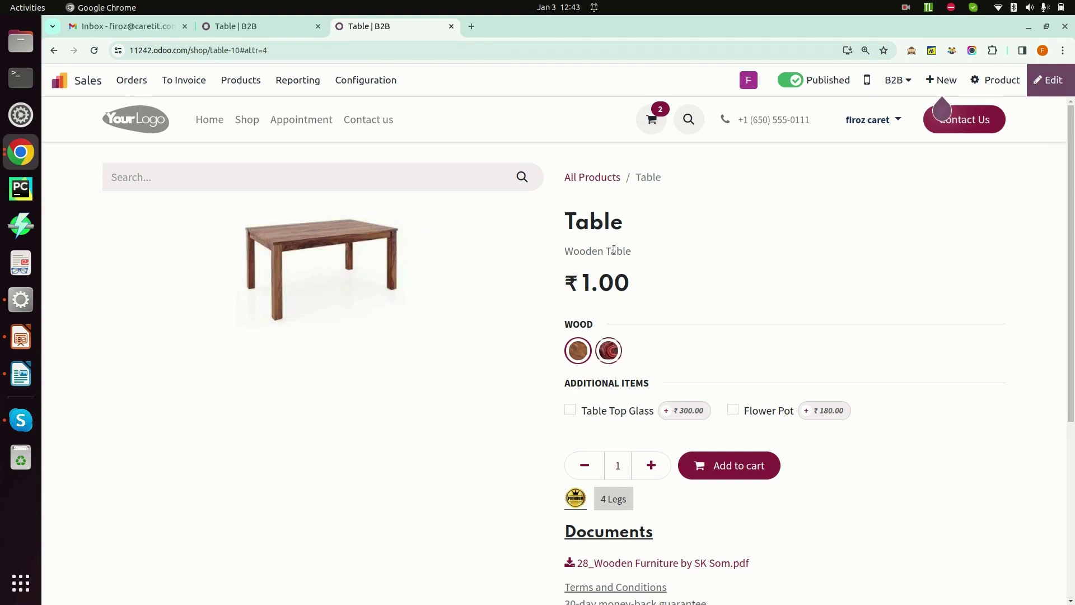
click(1043, 82)
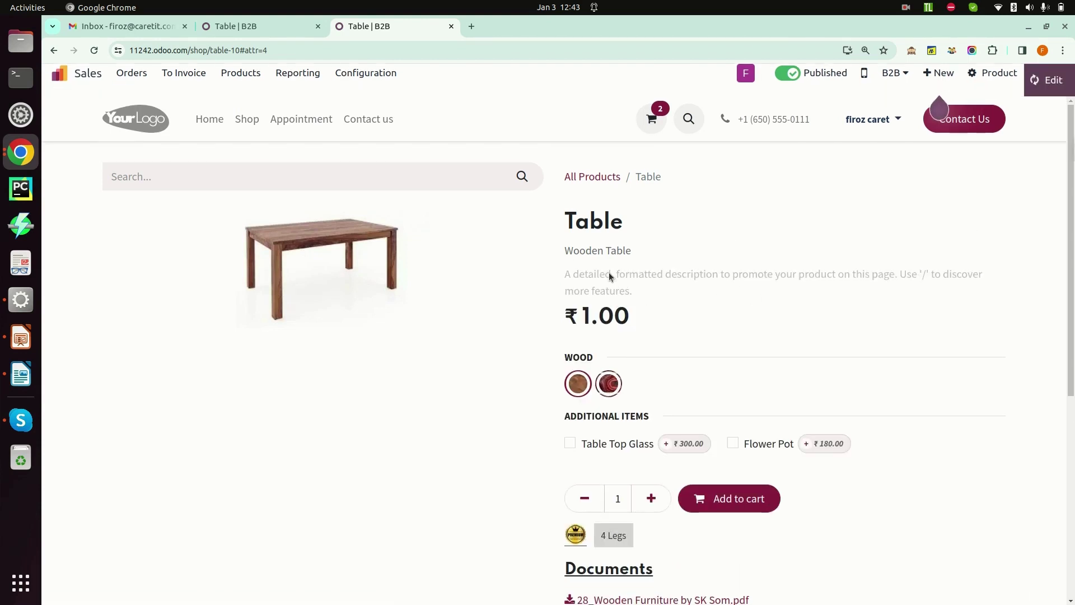
click(499, 238)
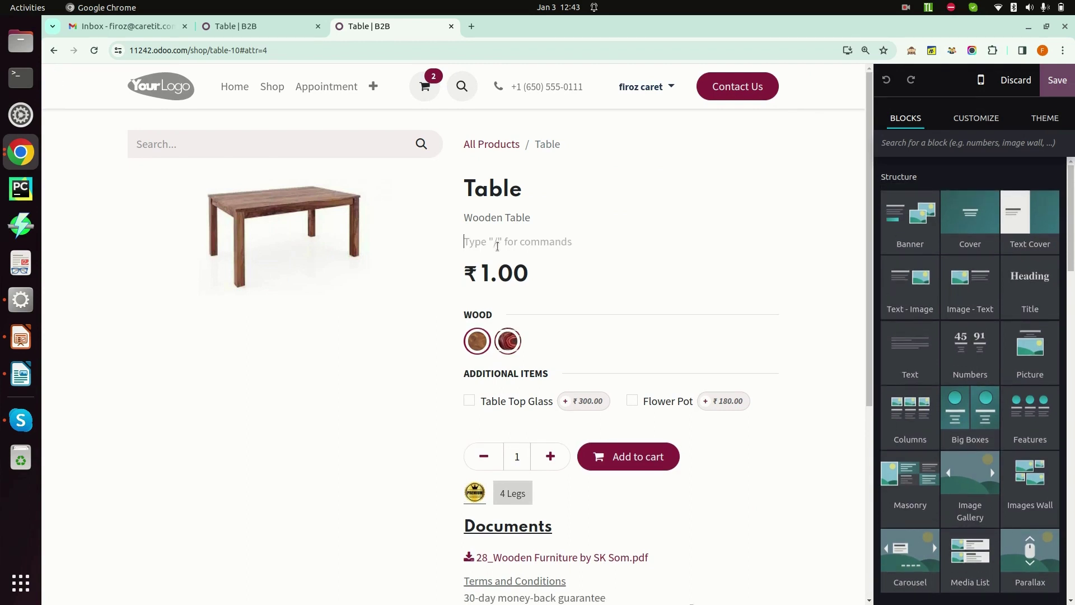
Step: Generate AI text for the description from the prompt "description of wooden table", select the entire reply and close the generator
click(981, 117)
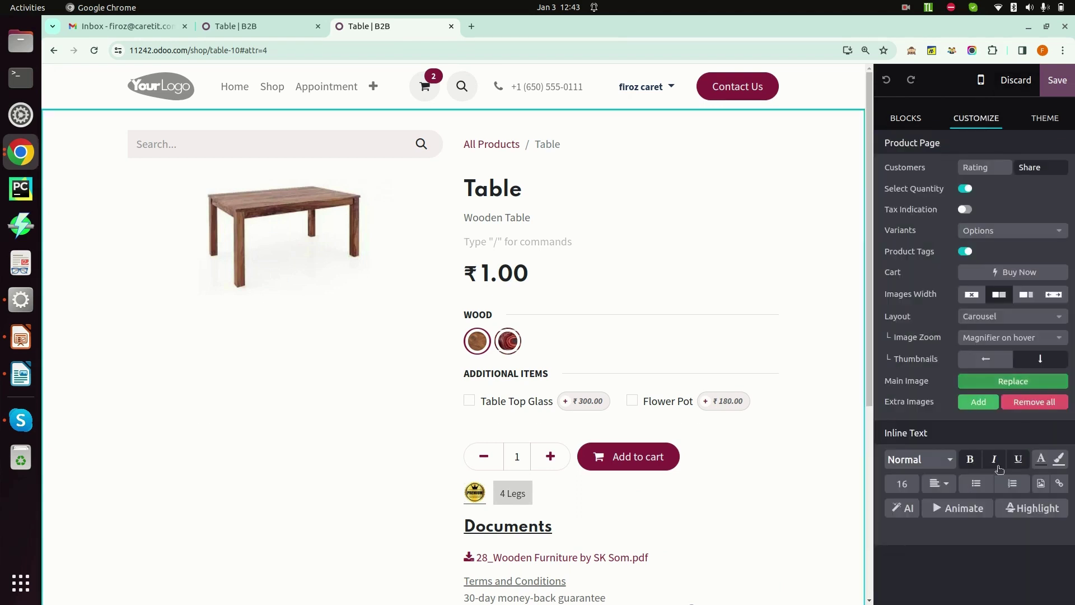
click(902, 508)
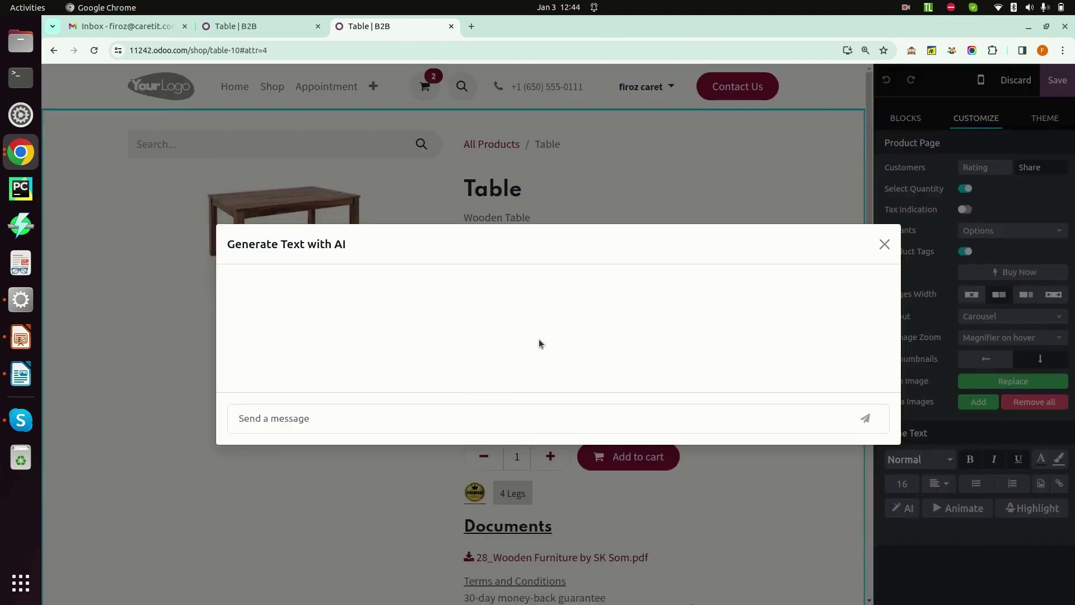
text(description of wooden table)
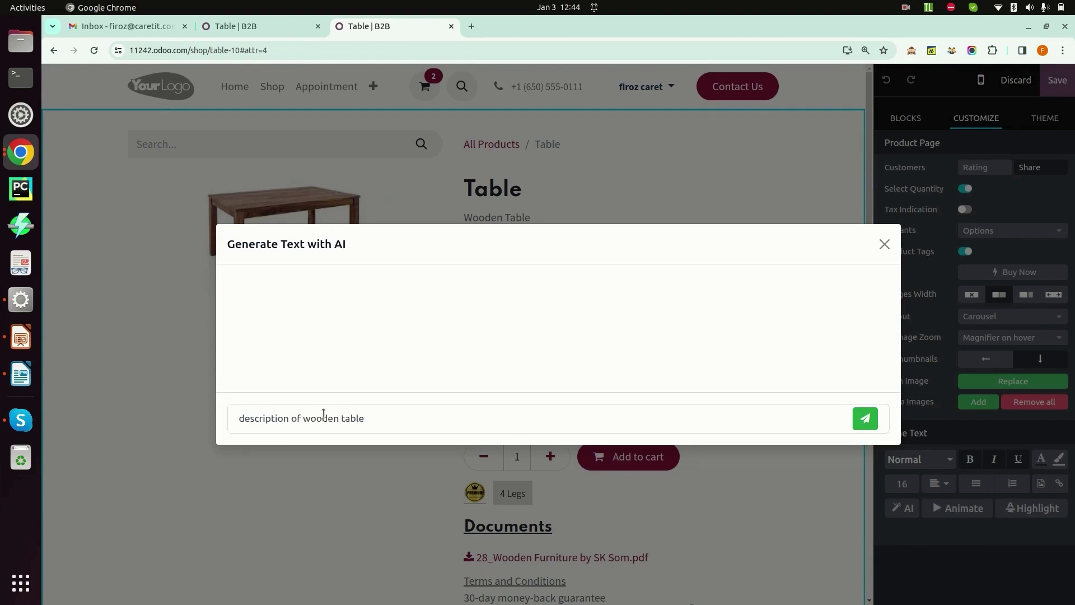
key(Return)
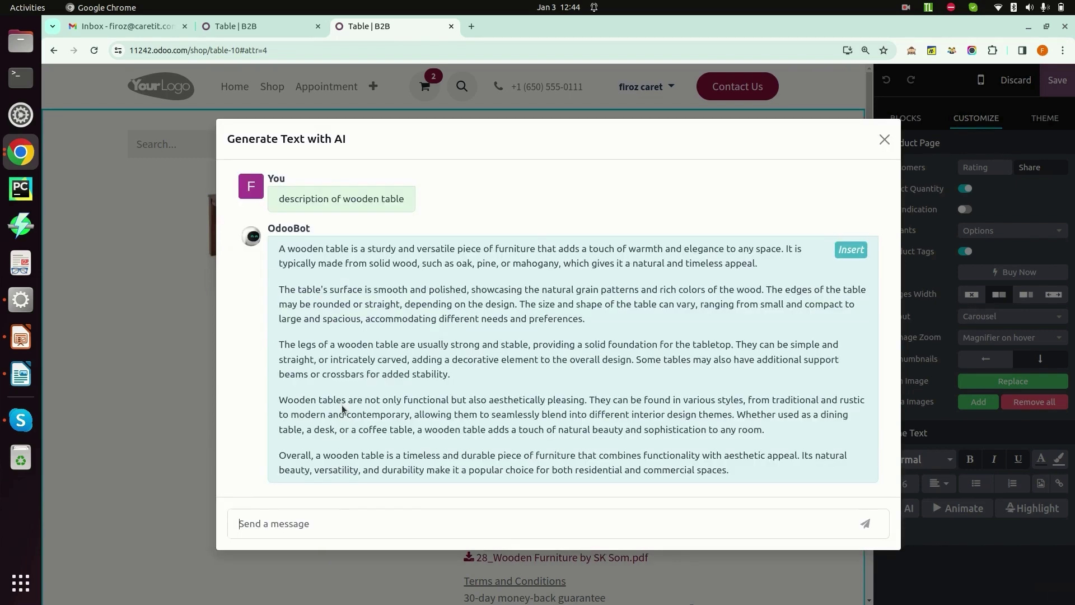
drag(279, 248, 762, 478)
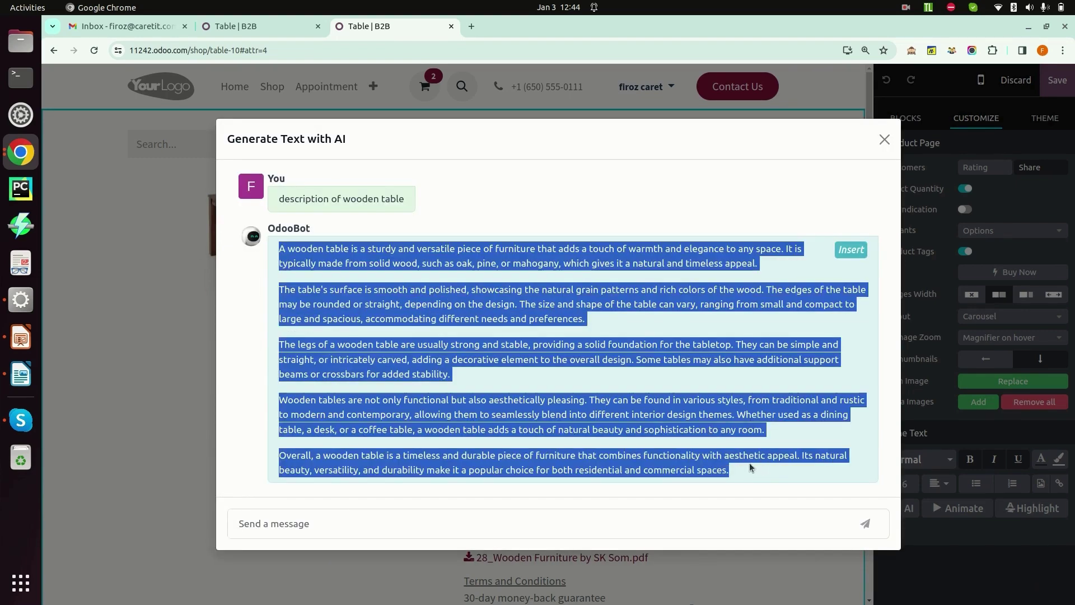
click(884, 139)
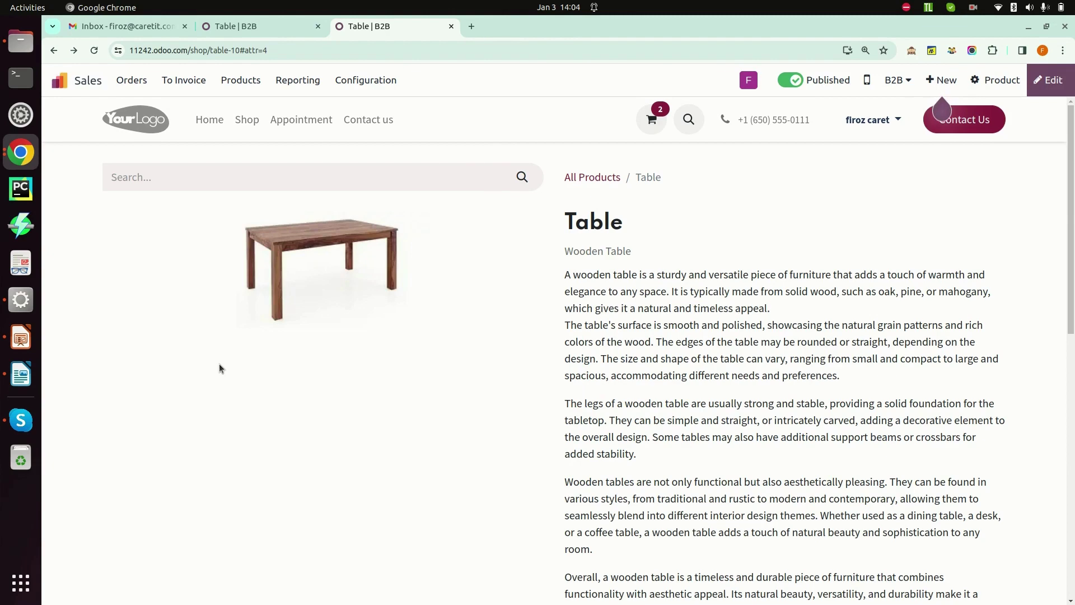
Step: Switch to LibreOffice Impress, view the Product Variants slide and return to Chrome
key(alt+Tab)
click(112, 263)
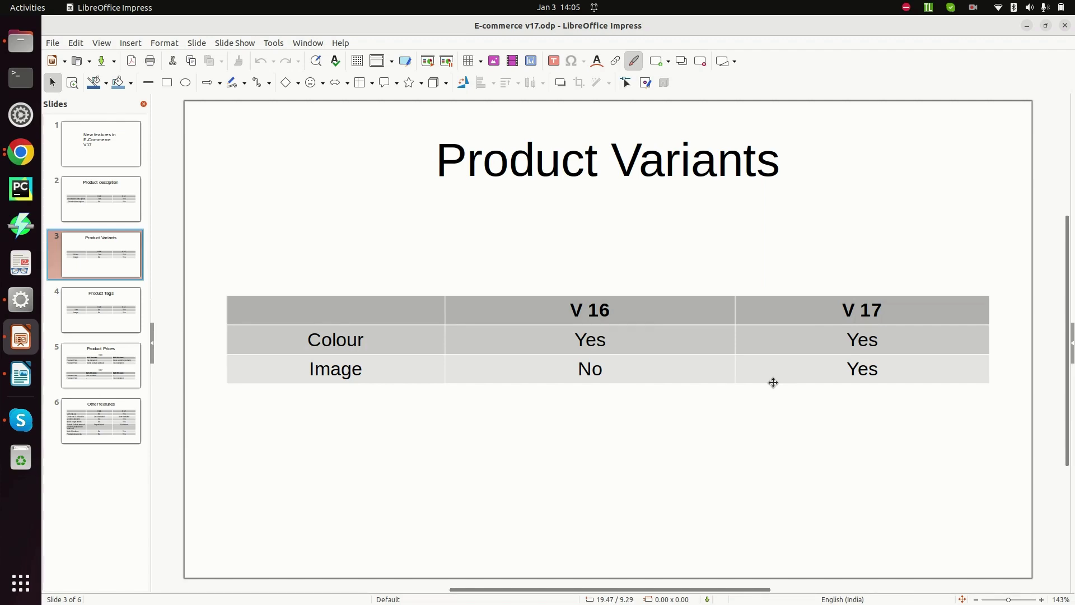
key(alt+Tab)
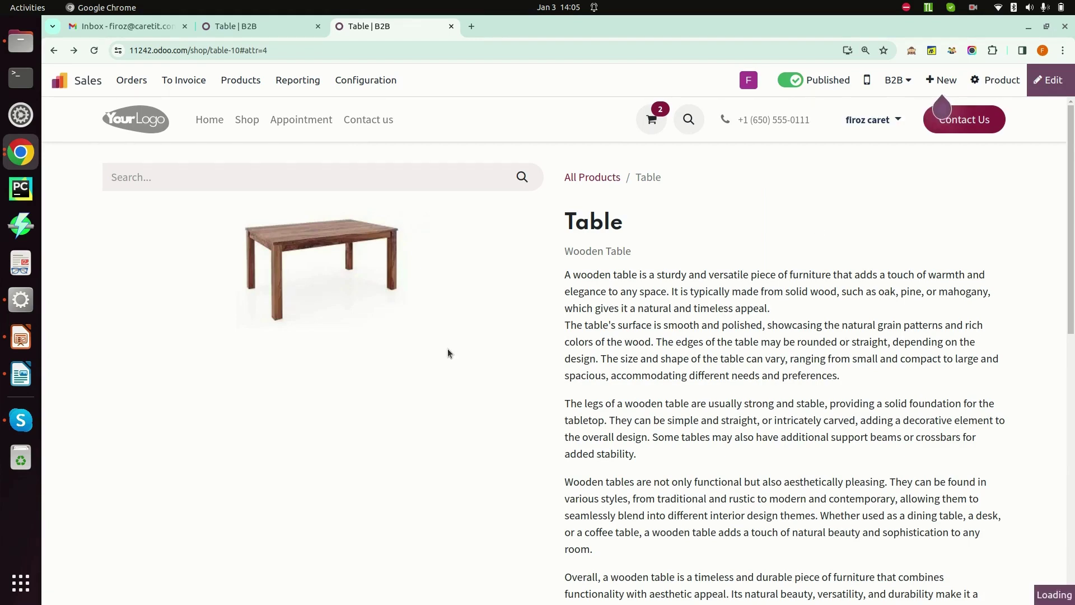
Step: View the Table product's attributes and inspect the configured values of the Wood attribute
click(263, 288)
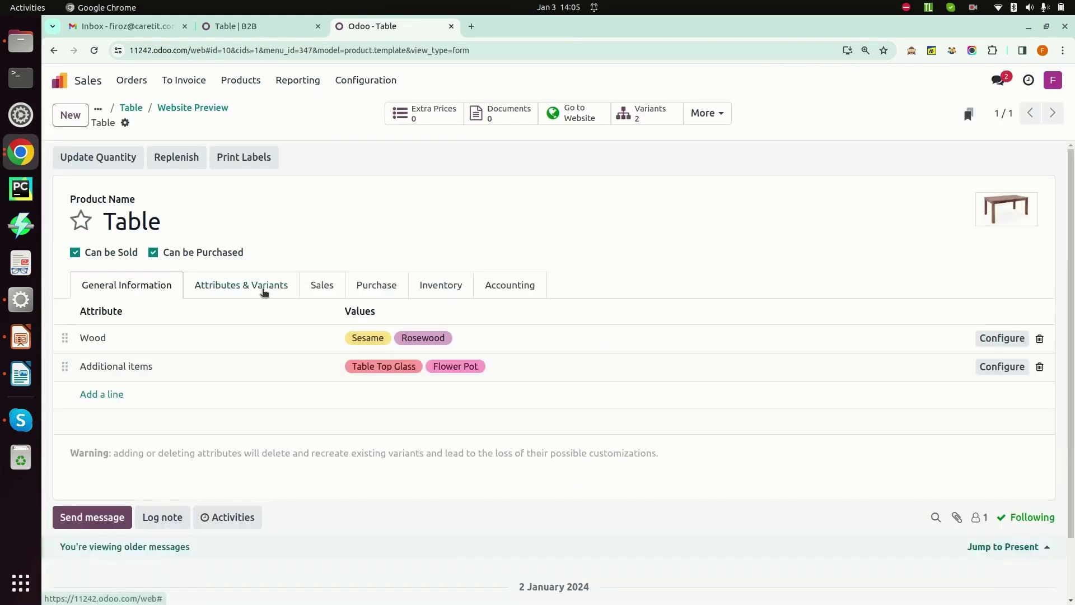
click(268, 338)
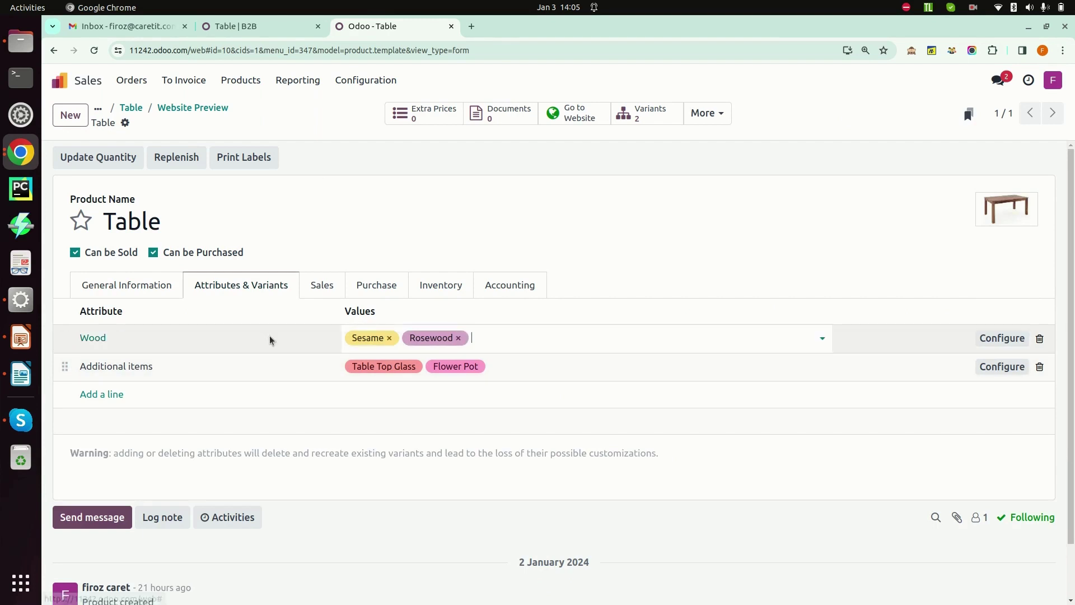
click(1002, 338)
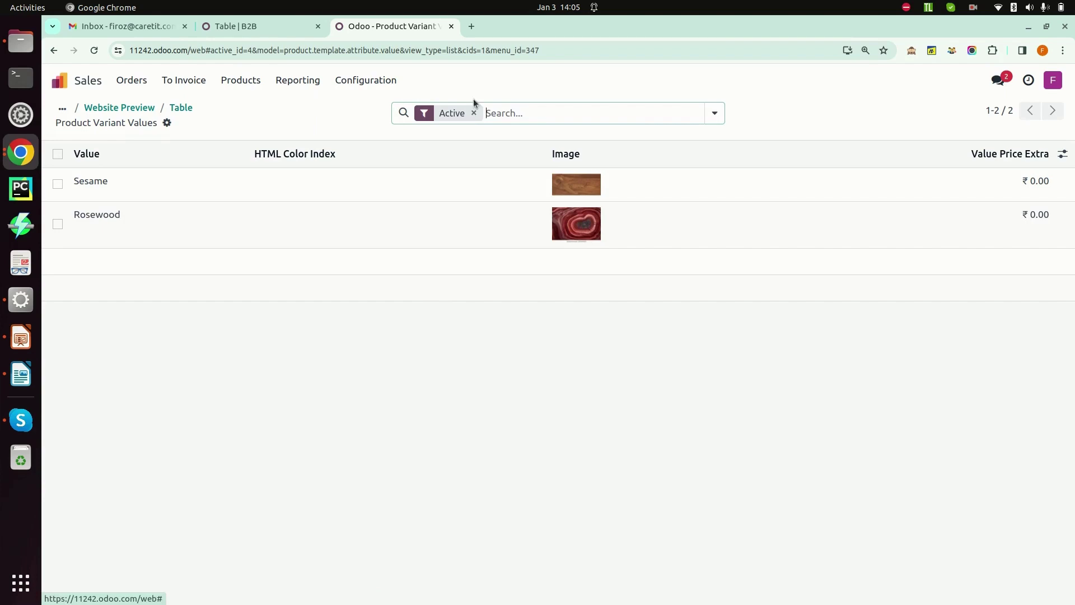
click(189, 107)
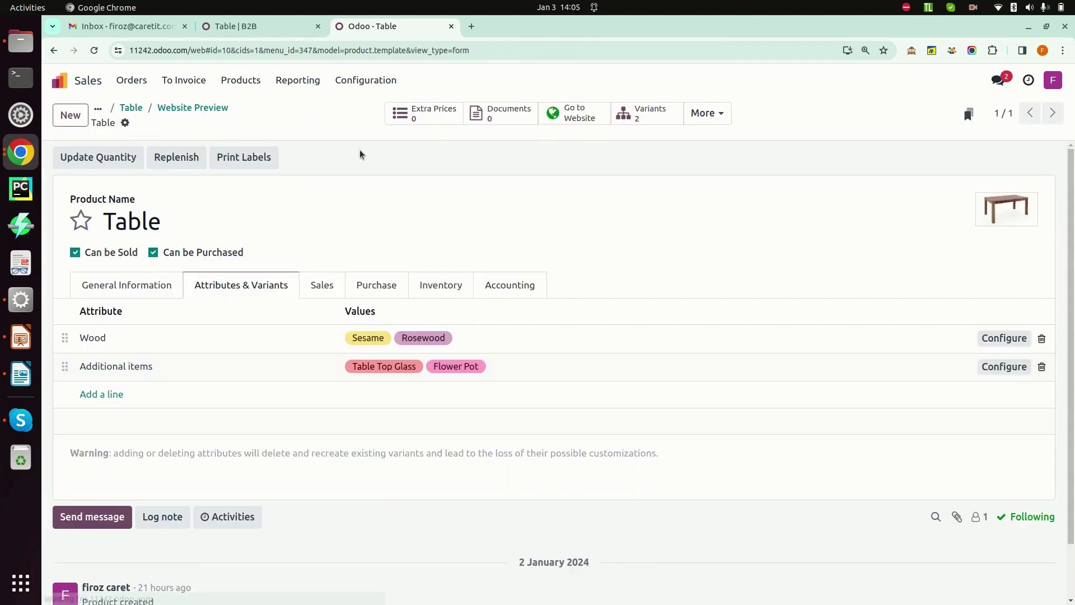
Step: Compare the Wood variant swatches on the Table's website pages in the 11242 and 1124v16 databases
click(573, 112)
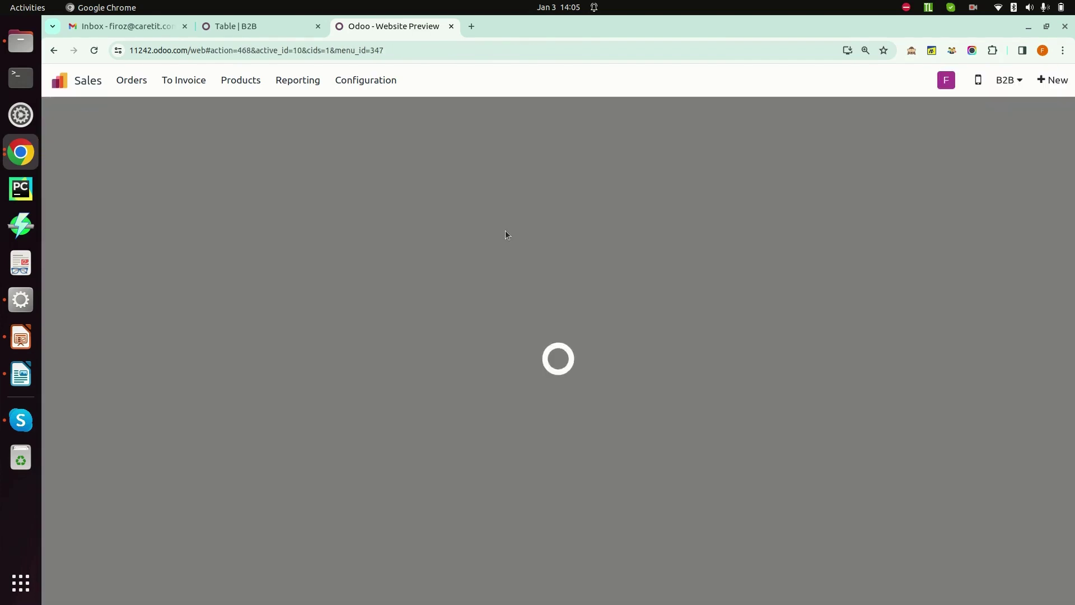
scroll(626, 354, down, 5)
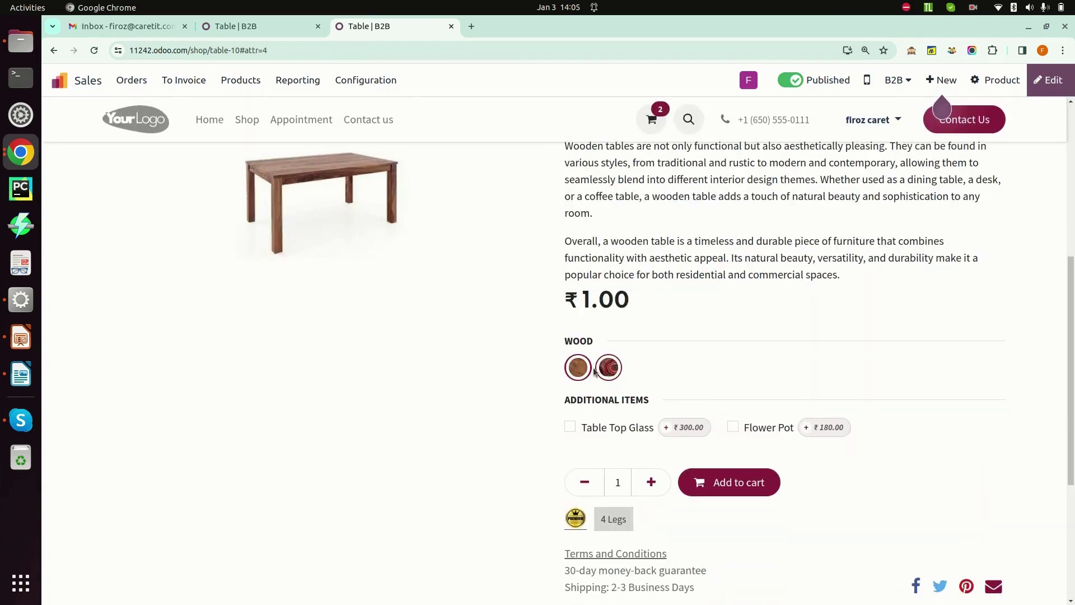
click(268, 26)
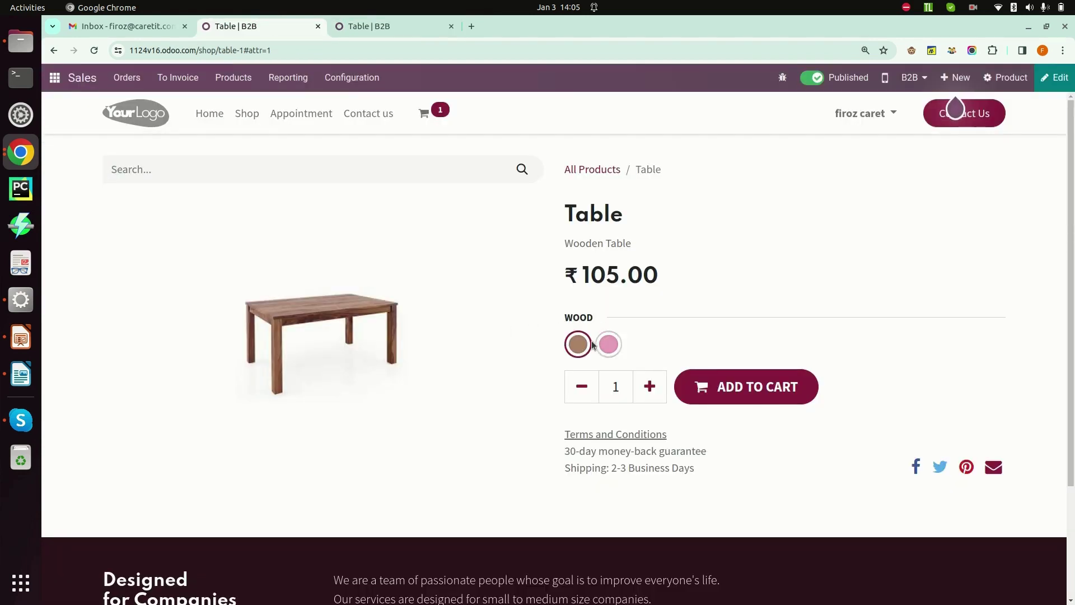
Step: Open the Table product in the 1124v16 database and inspect the Wood attribute's configured values
click(245, 84)
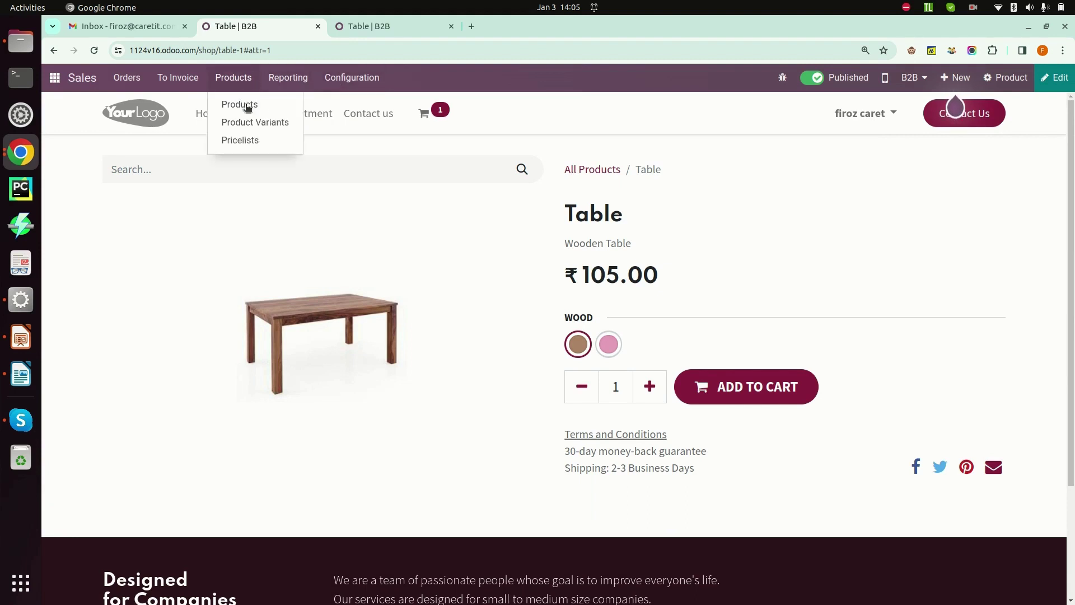
click(250, 106)
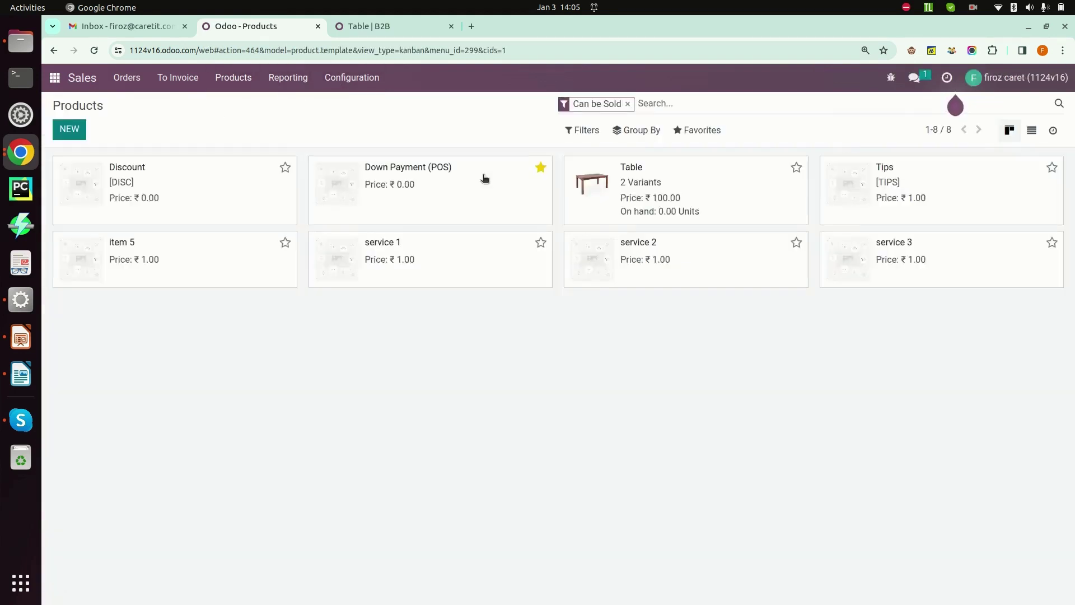
click(637, 181)
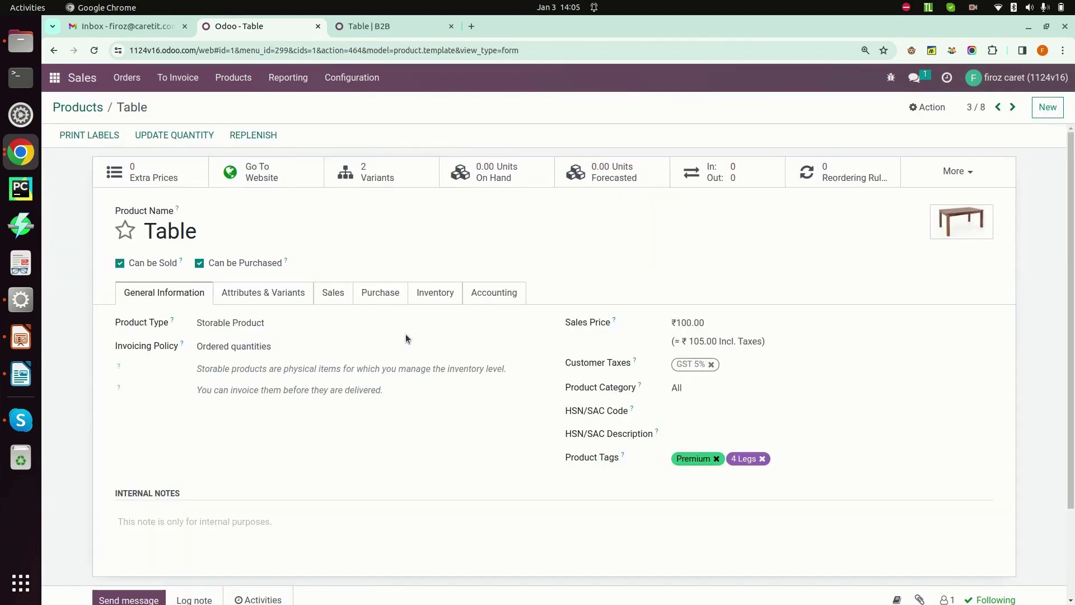
click(267, 288)
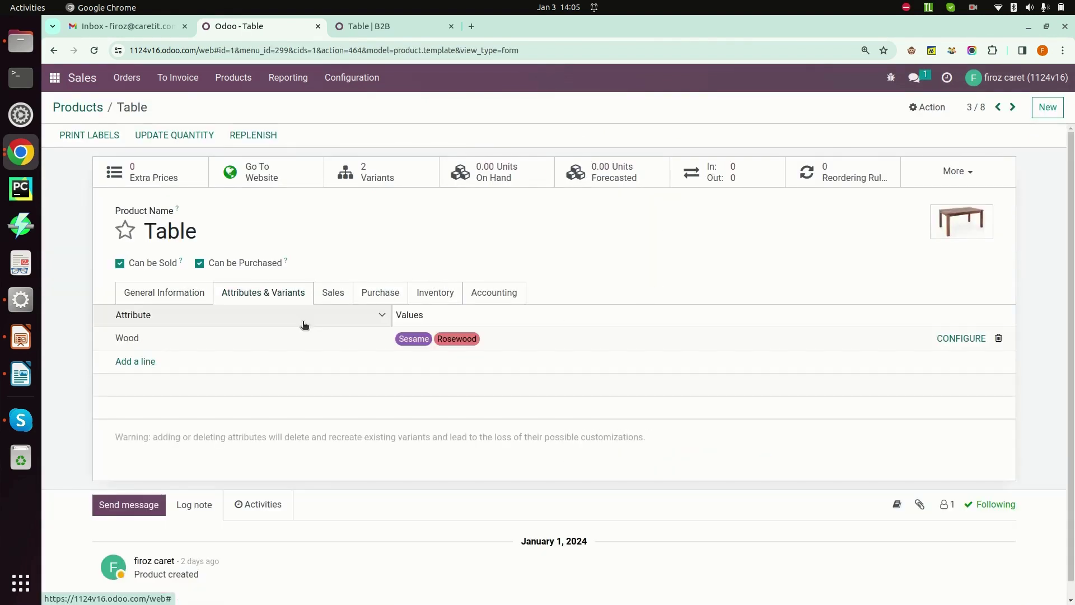
click(958, 339)
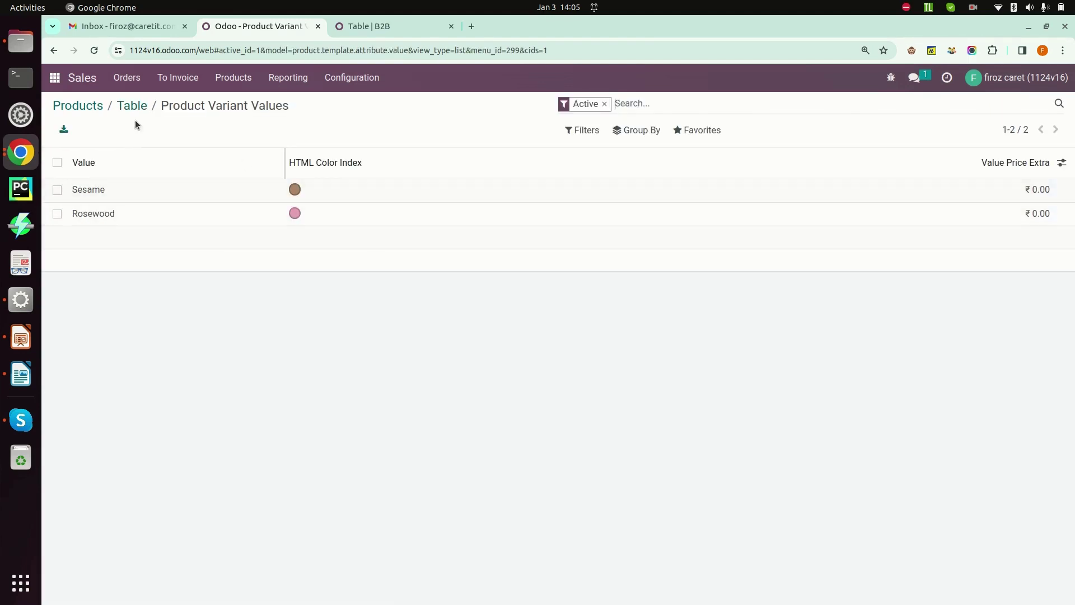
Step: Return to the Odoo apps overview, switch to LibreOffice Impress and show the Product Tags slide
click(44, 76)
key(alt+Tab)
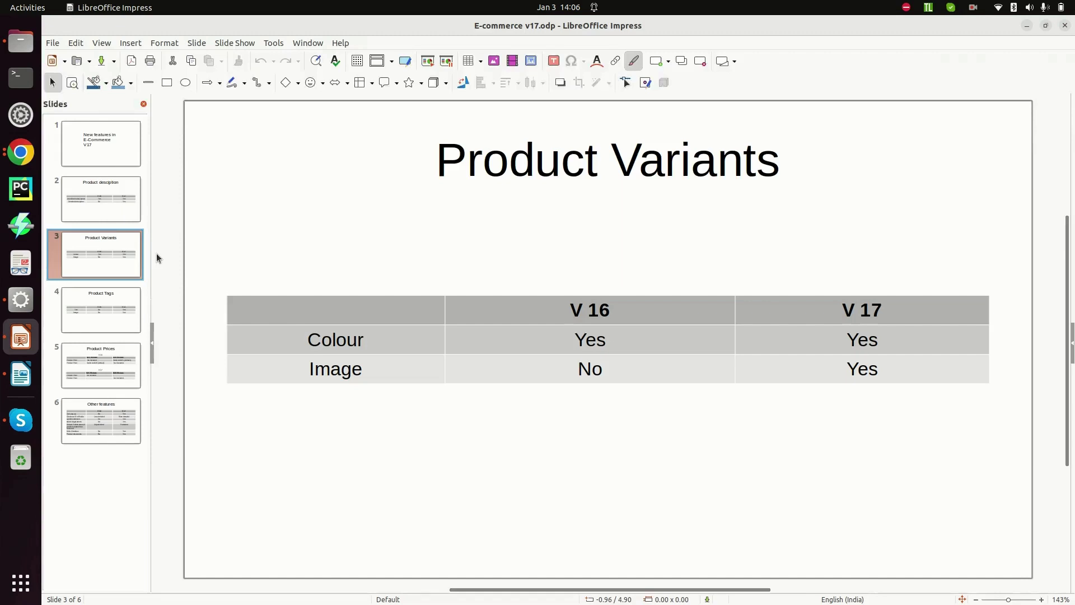
click(116, 305)
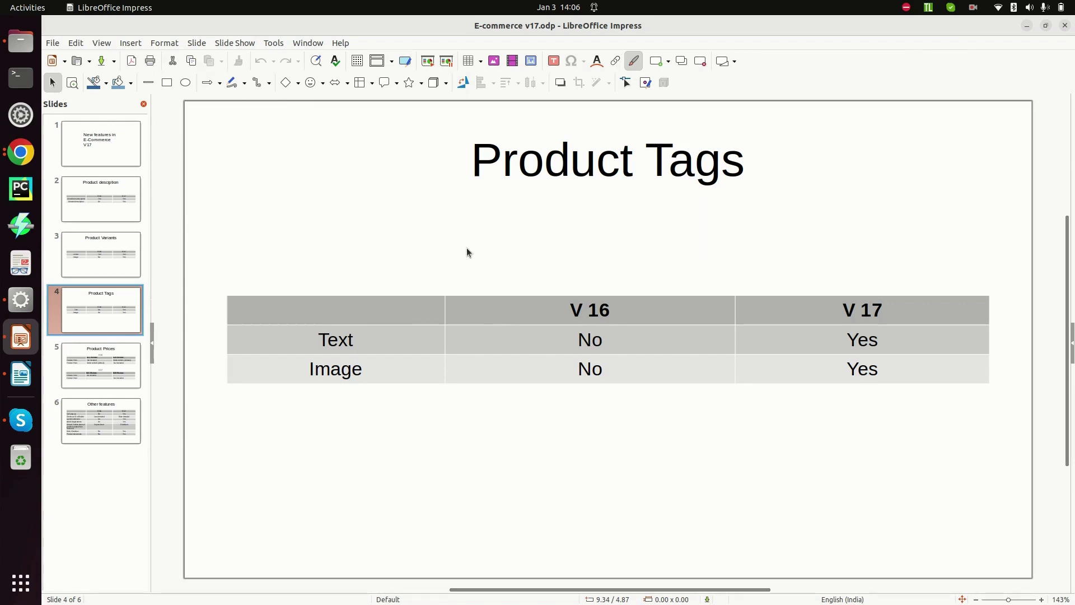
Step: Switch to Chrome, open the eCommerce product tags of the 1124v16 Website app and inspect the Premium tag
key(alt+Tab)
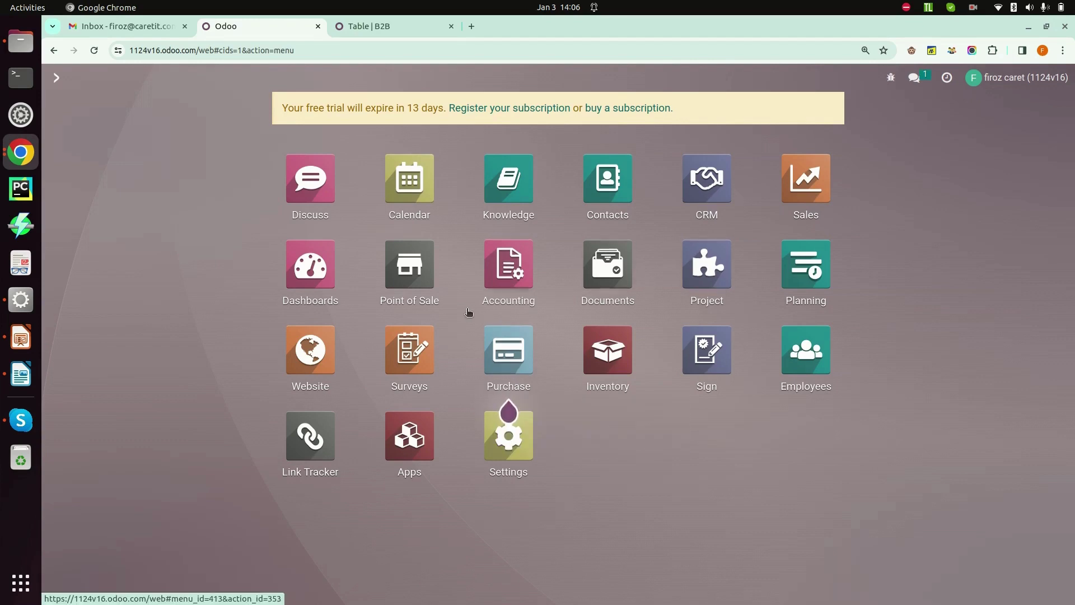
click(310, 349)
click(185, 78)
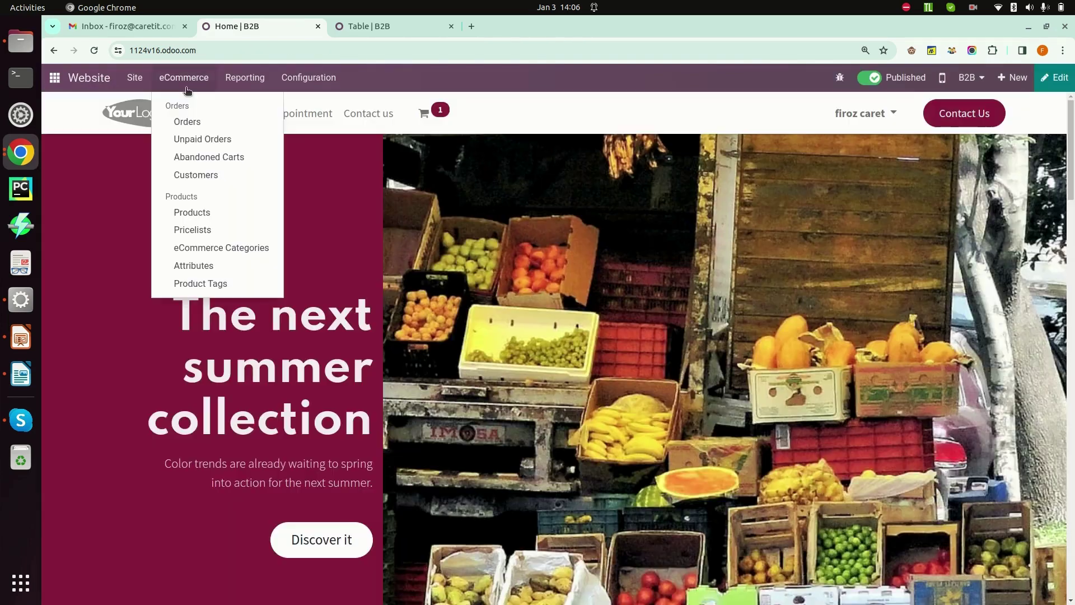
click(203, 285)
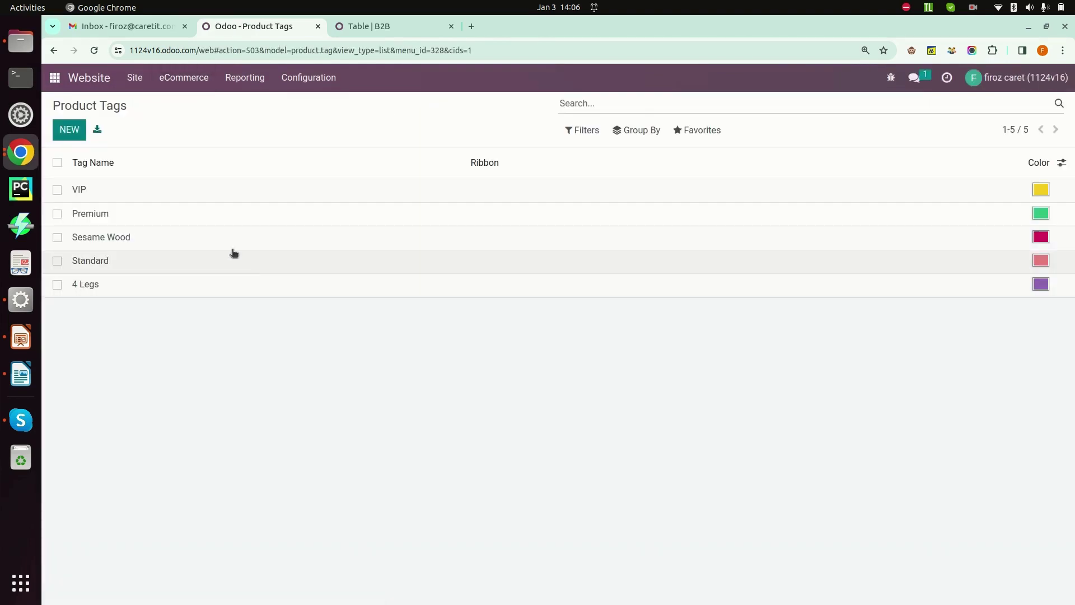
click(218, 214)
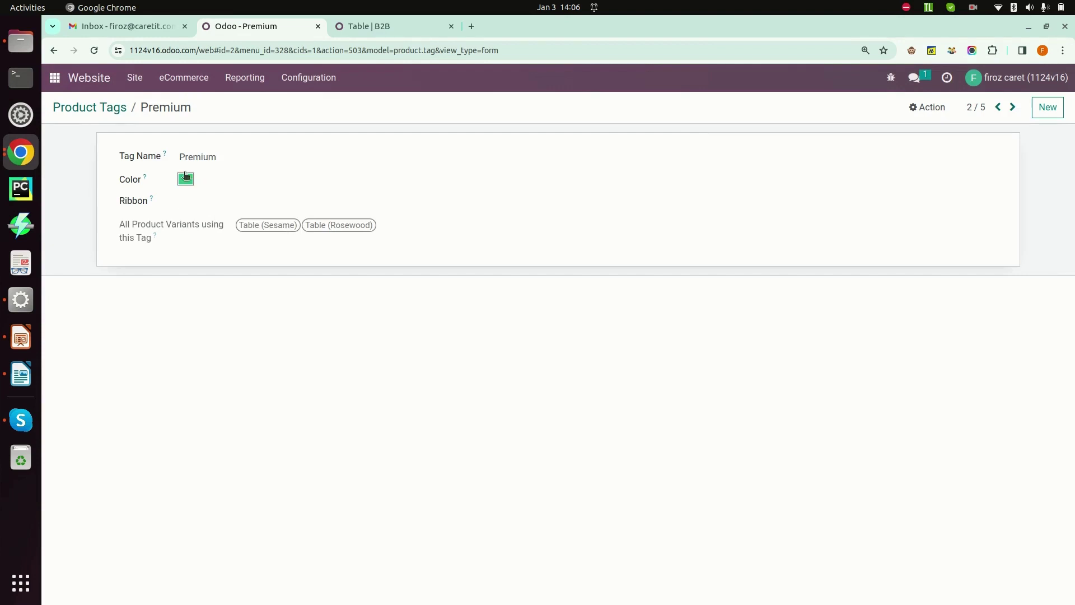
click(119, 111)
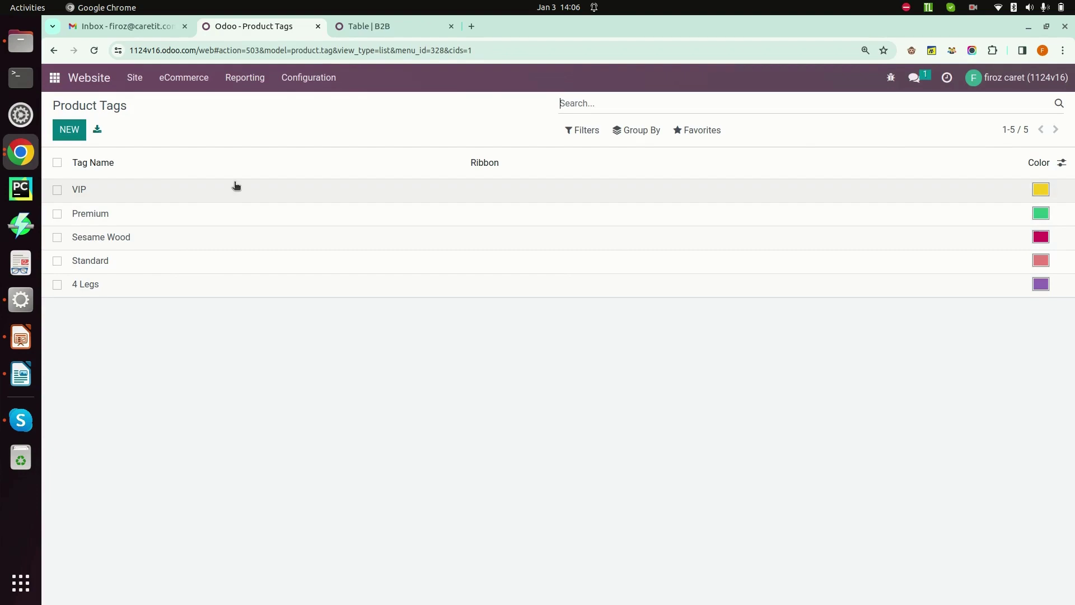
Step: Open the eCommerce product tags of the 11242 database's Website app and inspect the VIP tag
click(356, 27)
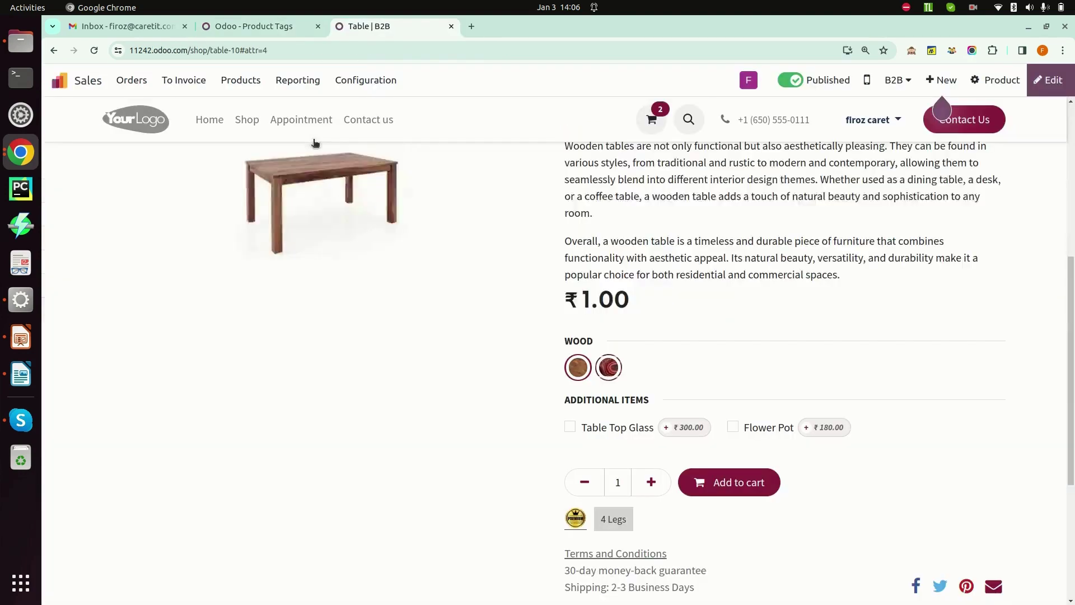
click(80, 89)
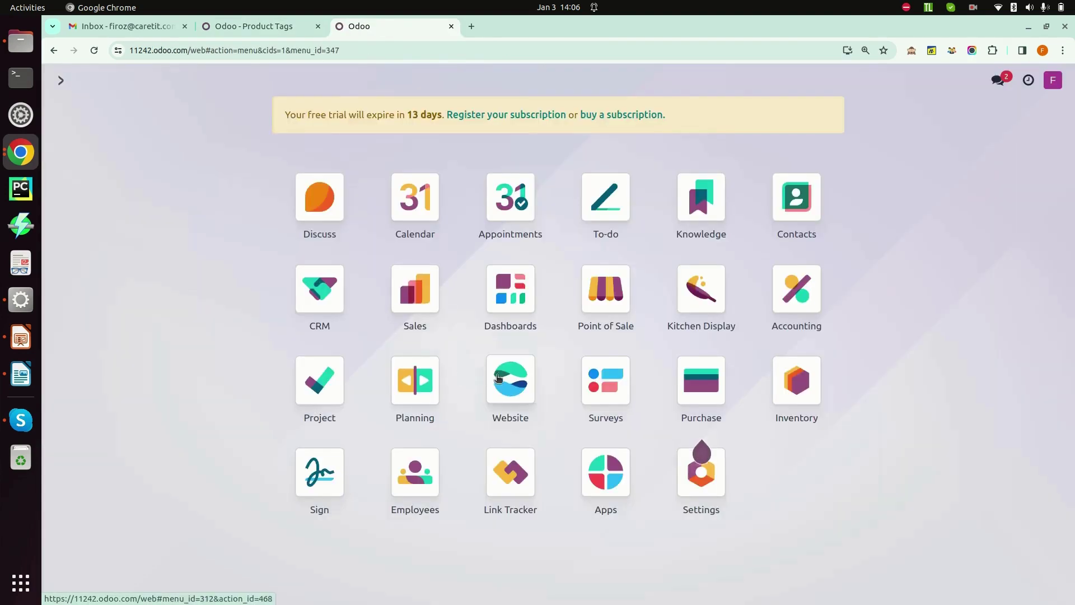
click(497, 378)
click(203, 82)
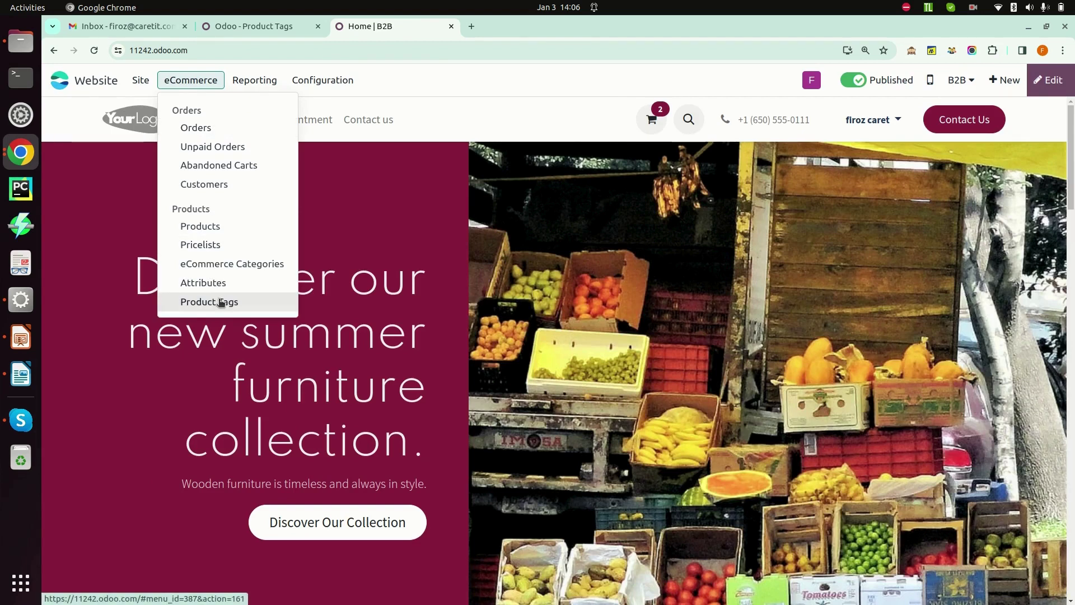
click(221, 302)
click(252, 178)
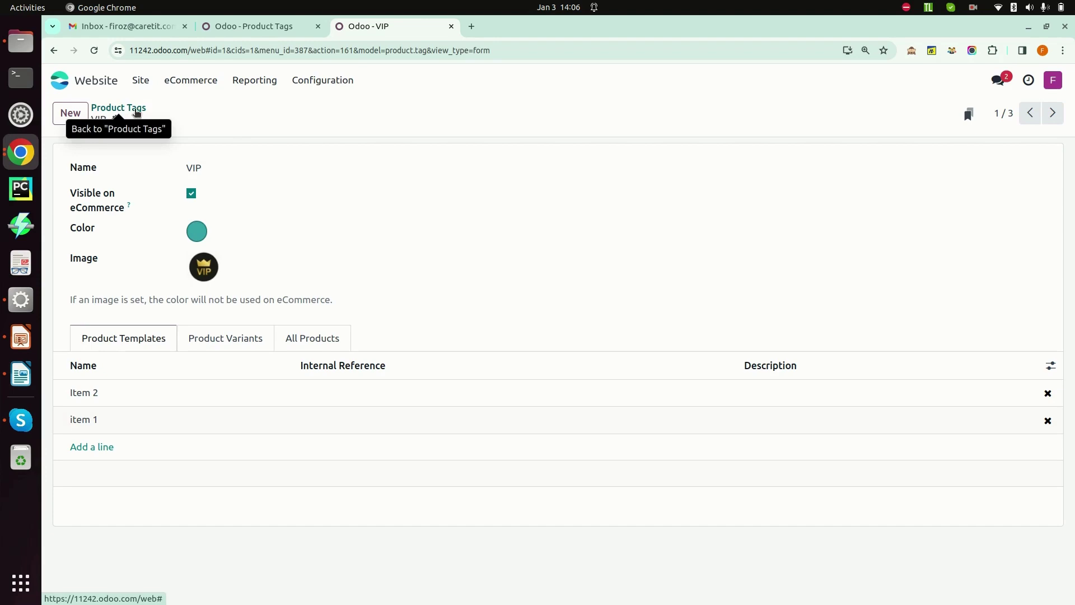
click(133, 110)
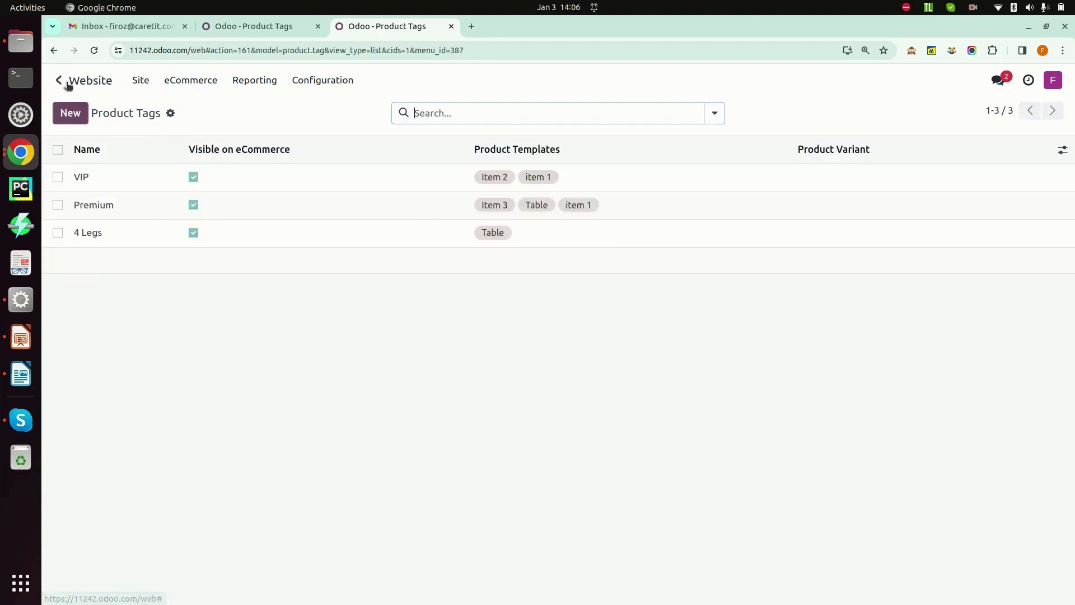
Step: View the tags on the Table product's website page in the 11242 database, and open its product form to inspect them
click(61, 83)
text(prod)
key(Return)
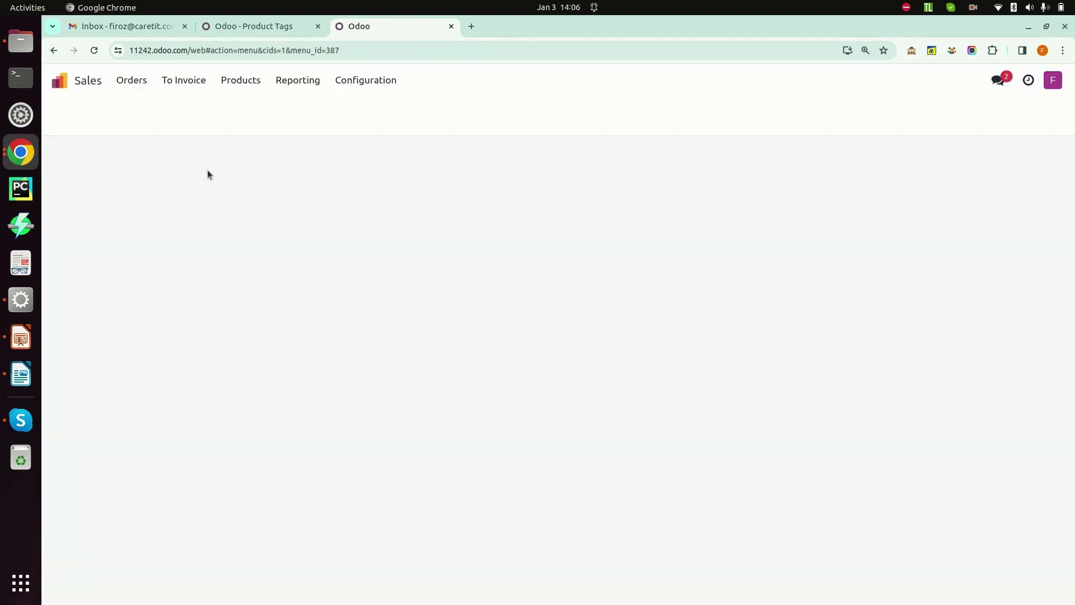
click(696, 249)
click(573, 113)
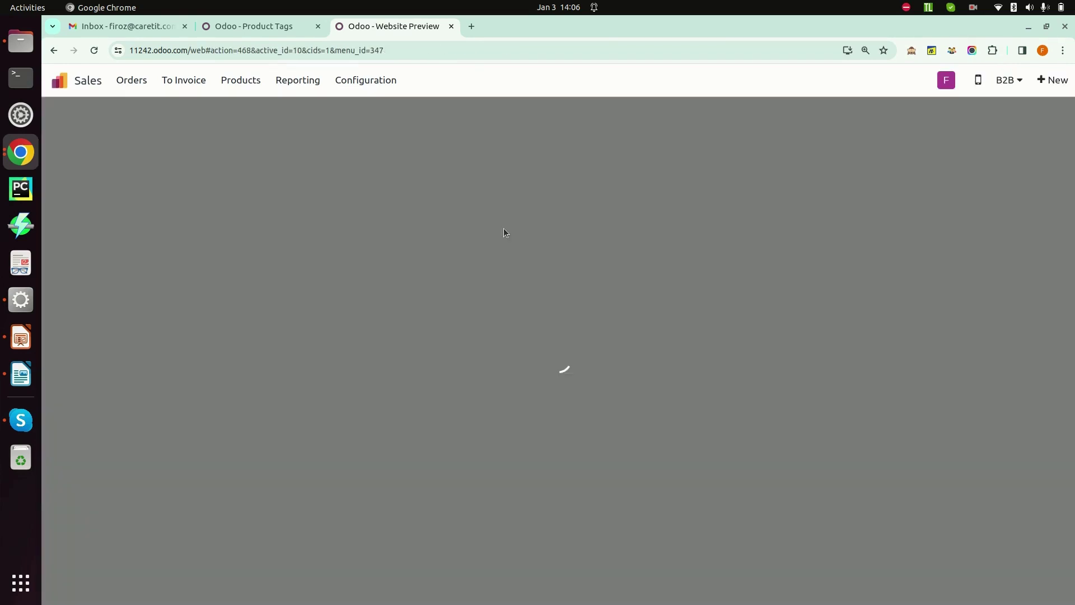
scroll(378, 284, down, 8)
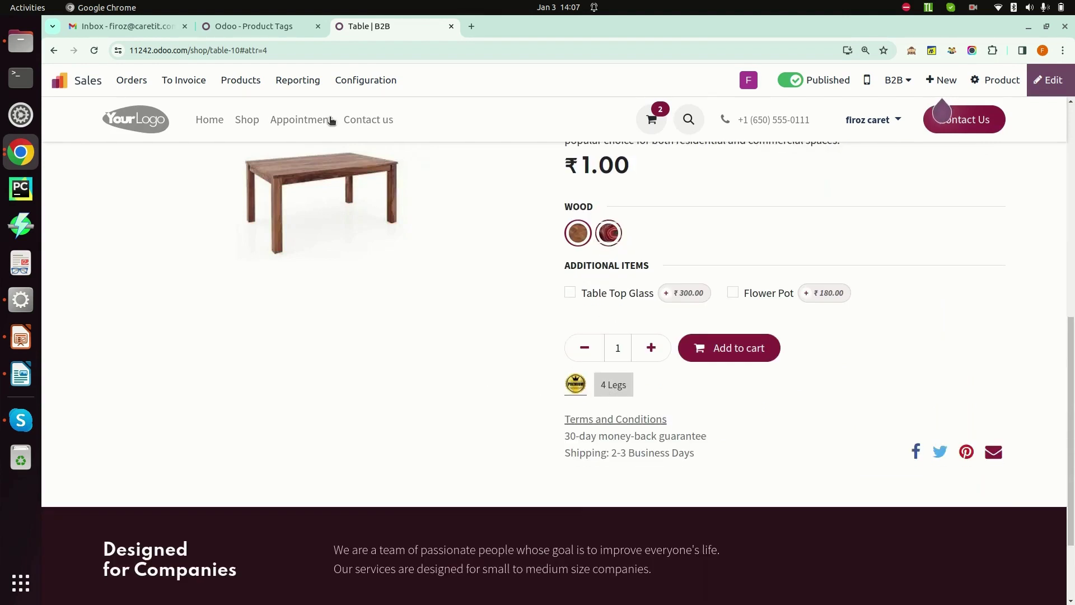
click(988, 84)
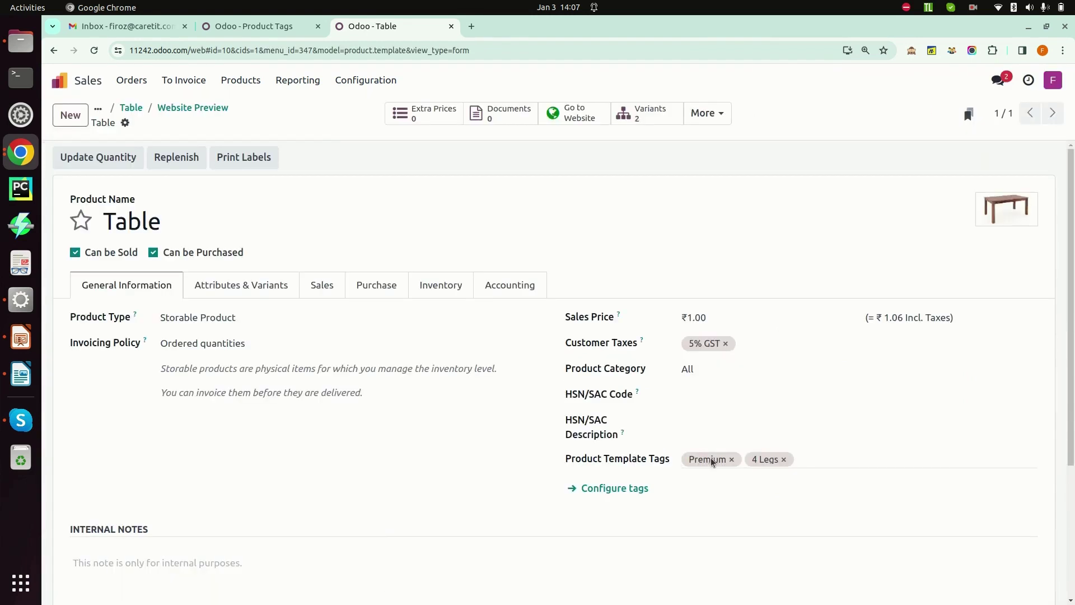
Step: Switch to LibreOffice Impress, review the Product Tags slide and show the Product Prices slide
key(alt+Tab)
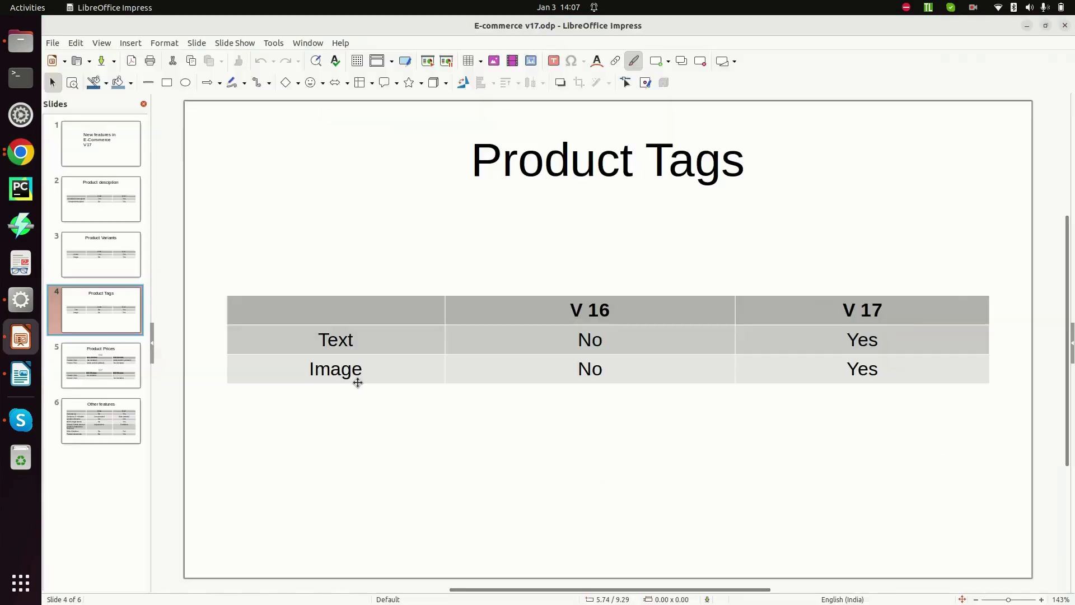
click(106, 364)
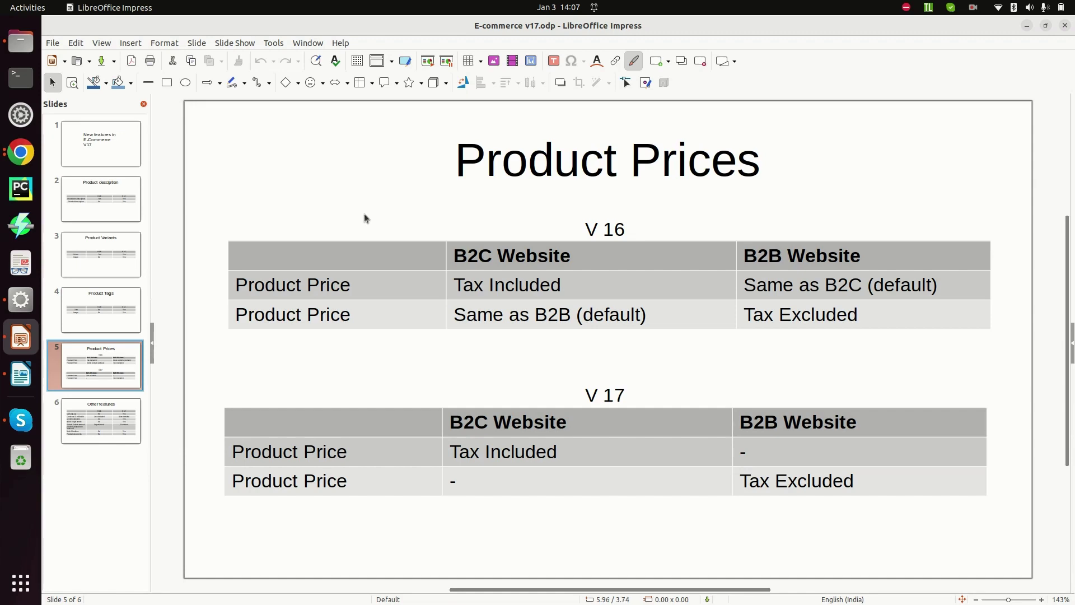
Step: Switch to Chrome and open the B2B website's Shop page in the 1124v16 database to check the Table's price
key(alt+Tab)
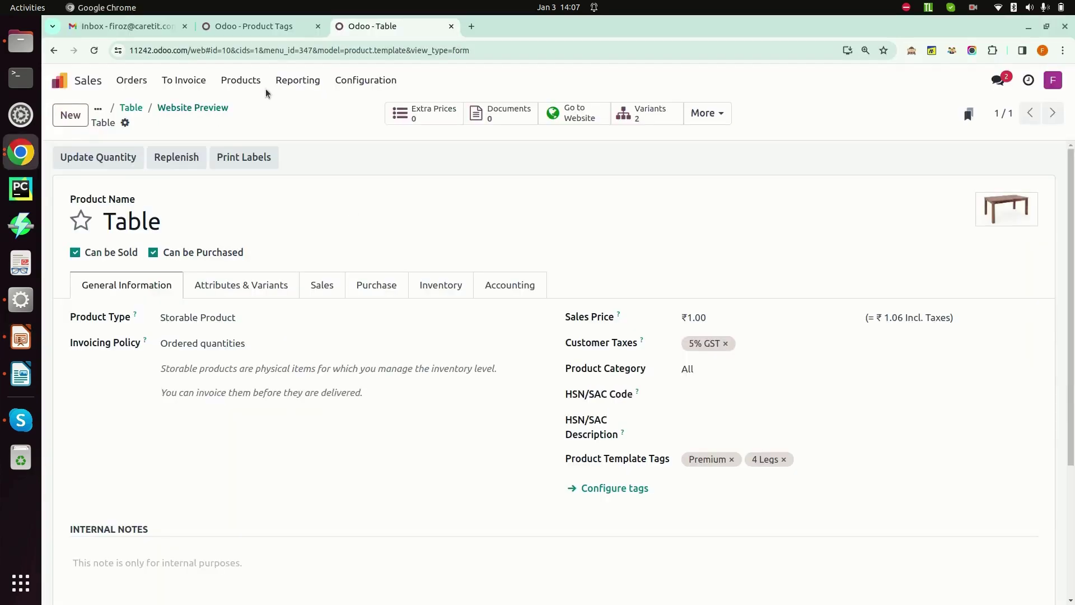
click(257, 26)
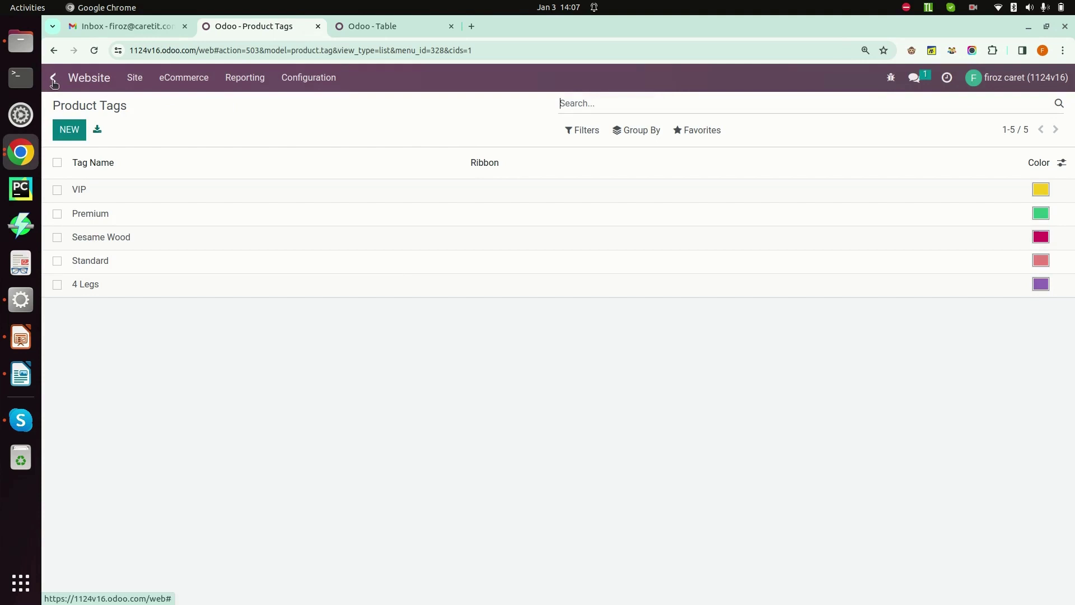
click(313, 78)
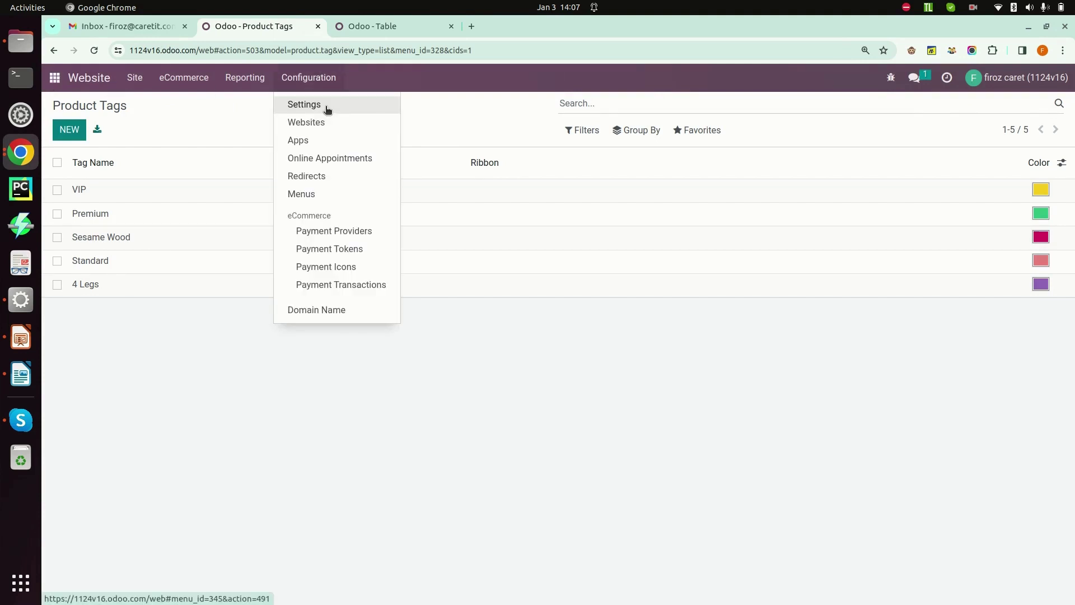
click(55, 77)
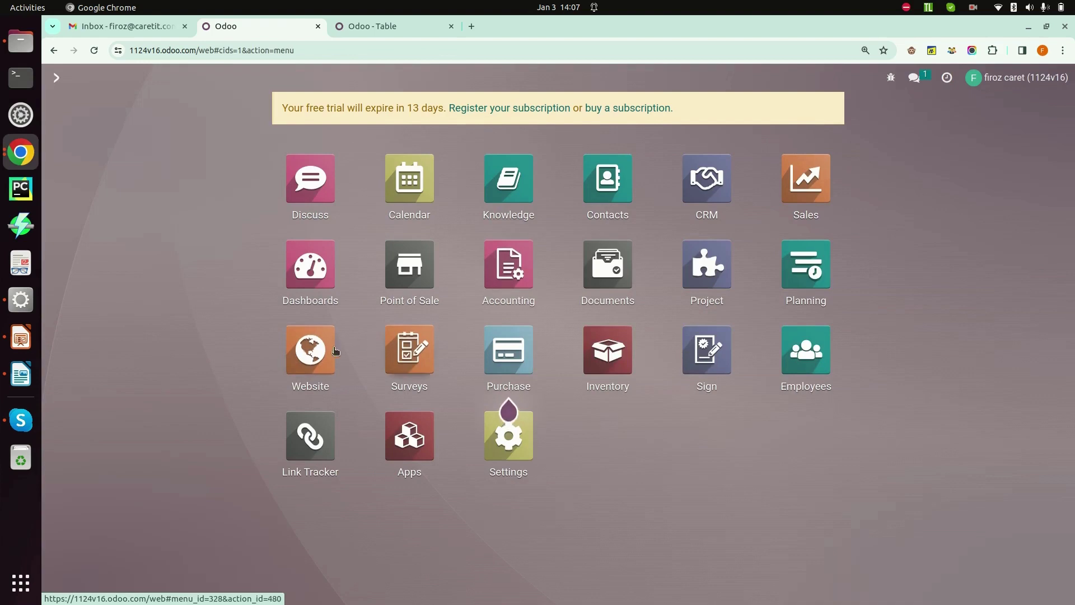
click(307, 351)
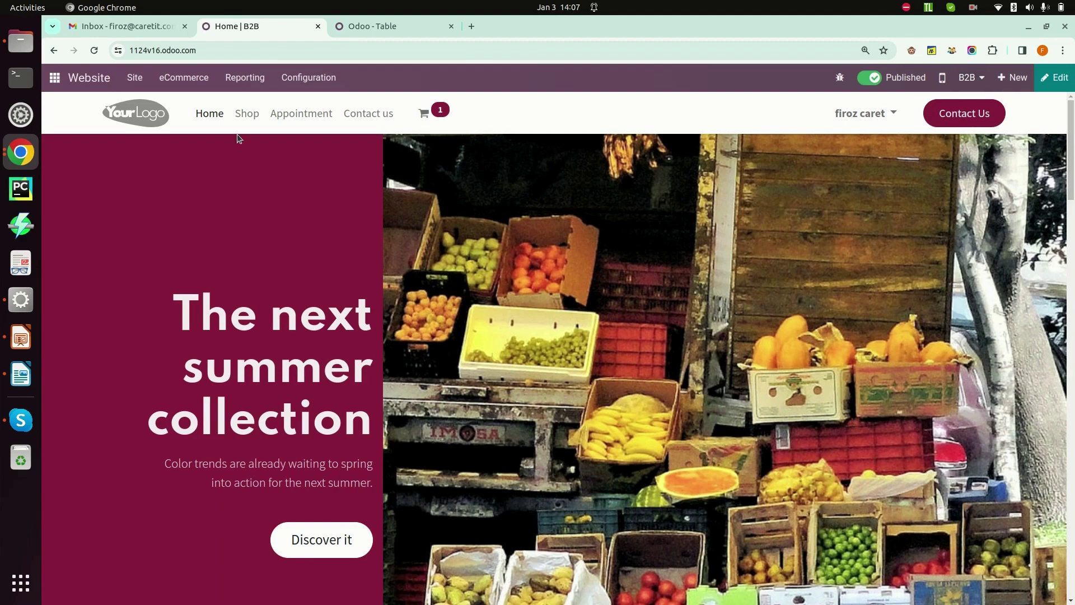
click(250, 115)
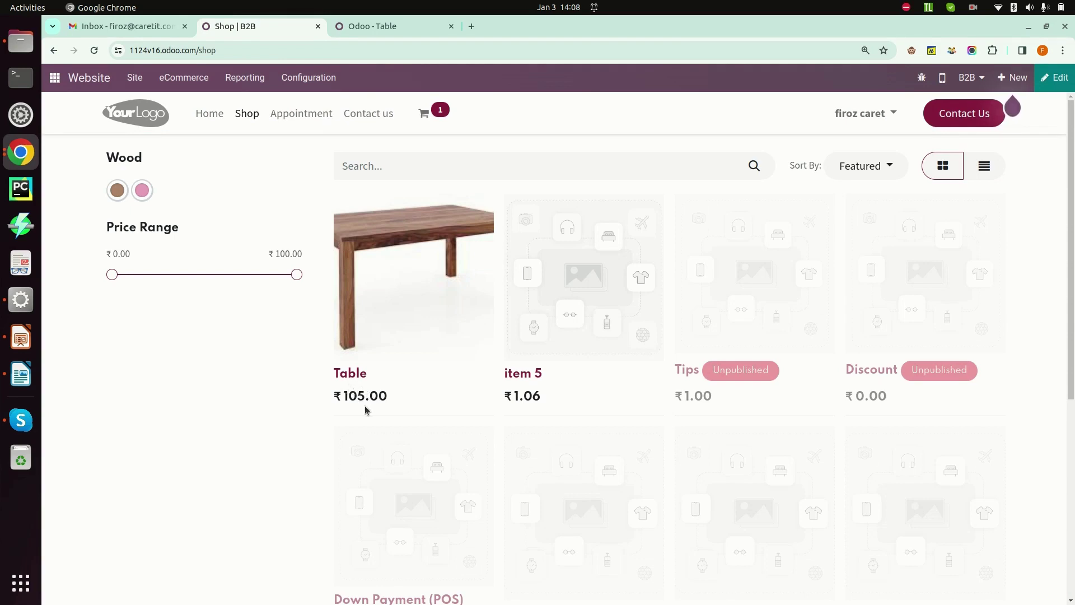
Step: Open the Website app's settings and inspect the Display Product Prices option for the B2B website
click(324, 79)
click(324, 103)
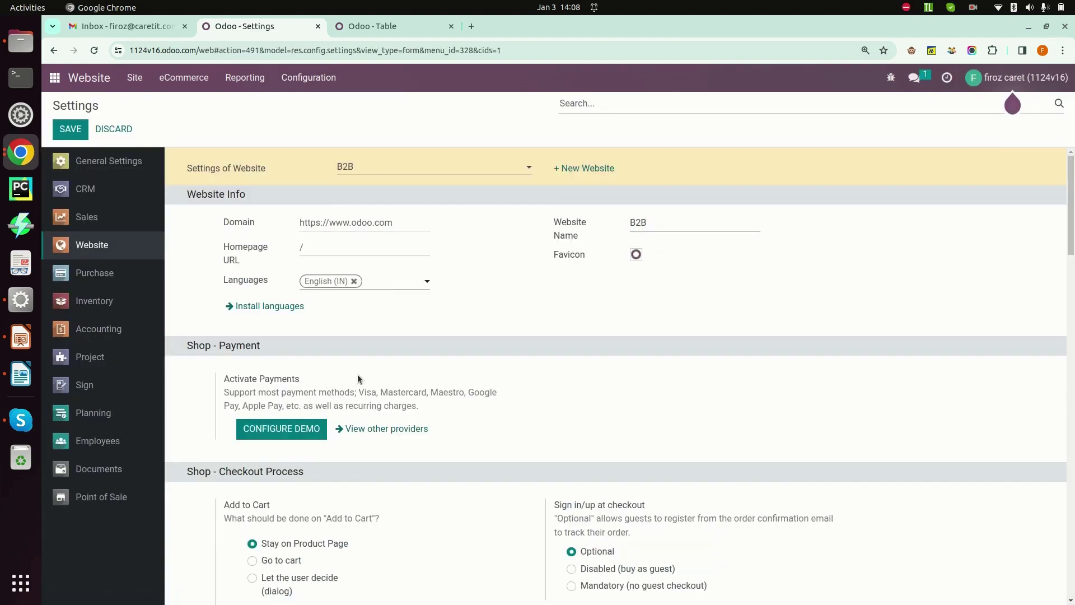
scroll(358, 375, down, 3)
scroll(360, 377, down, 6)
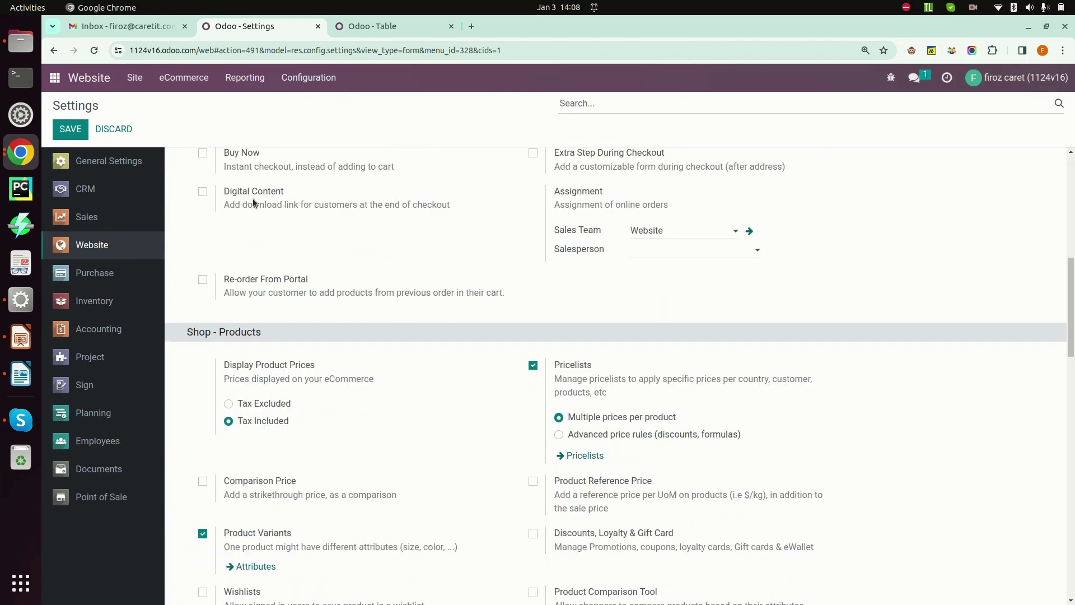
scroll(253, 198, up, 8)
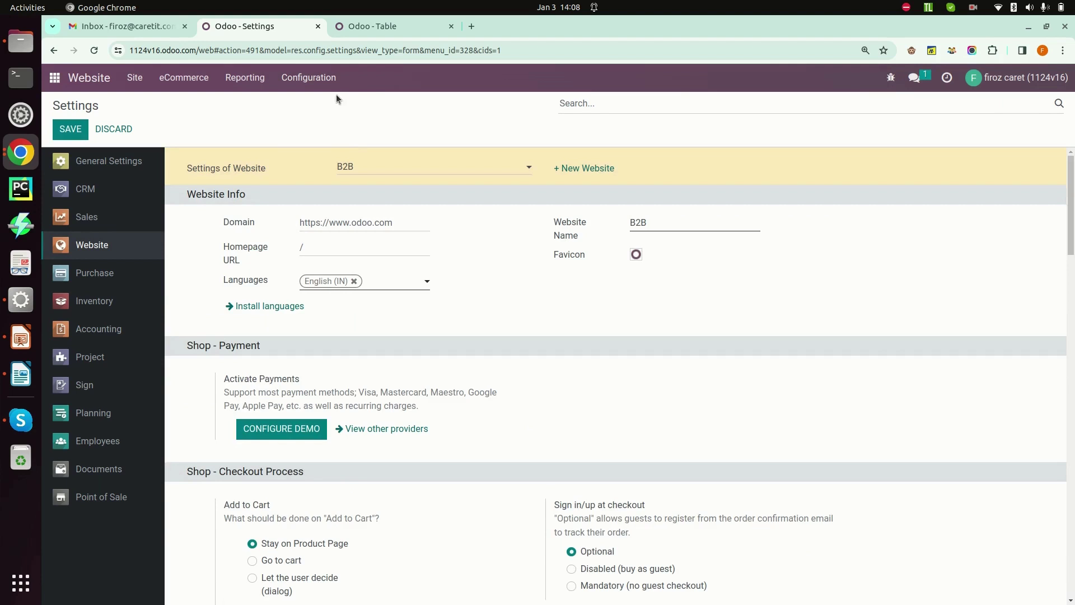
Step: Select the B2C website's settings, set Display Product Prices to Tax Excluded, and save
click(309, 78)
click(342, 245)
click(380, 175)
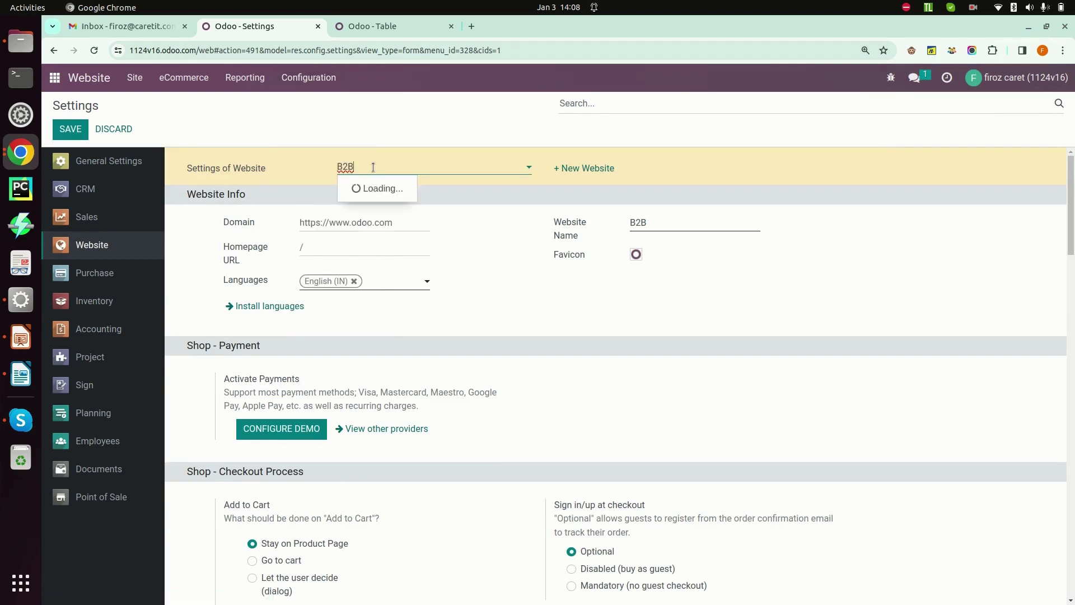
click(364, 206)
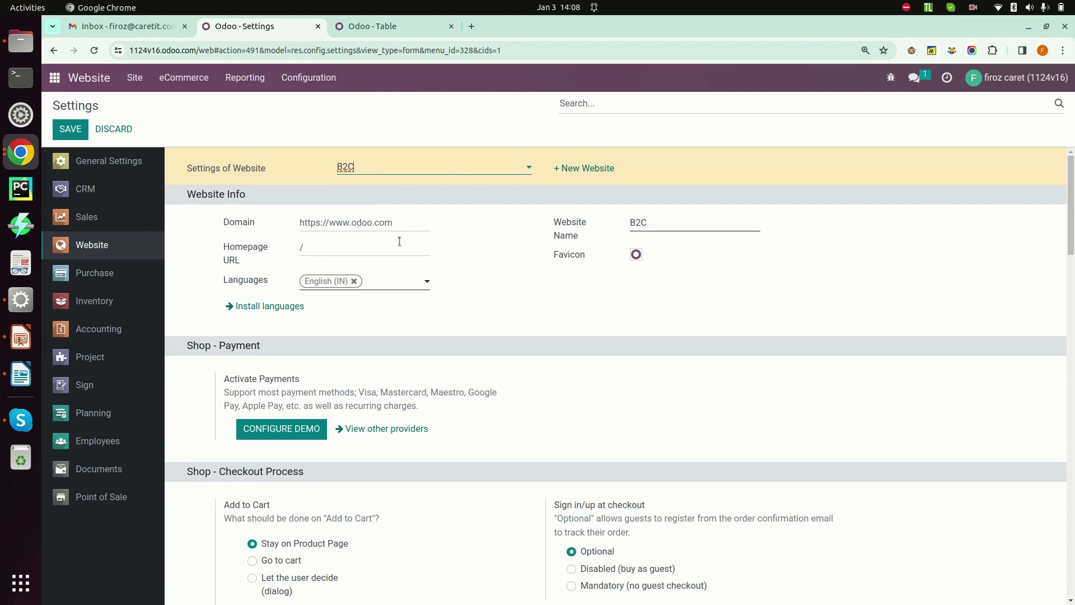
click(71, 128)
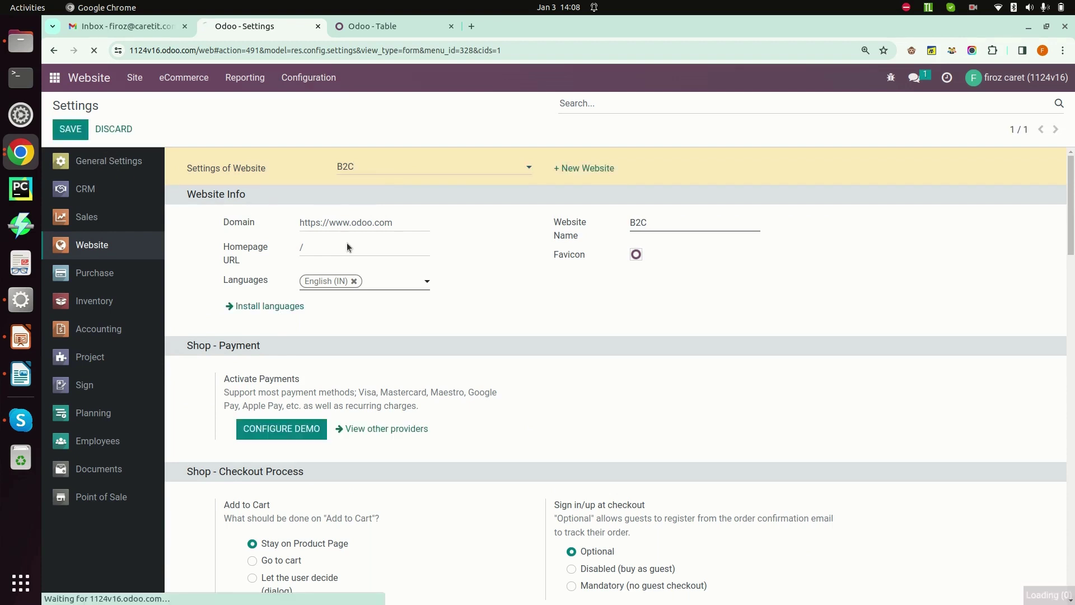
scroll(324, 367, down, 7)
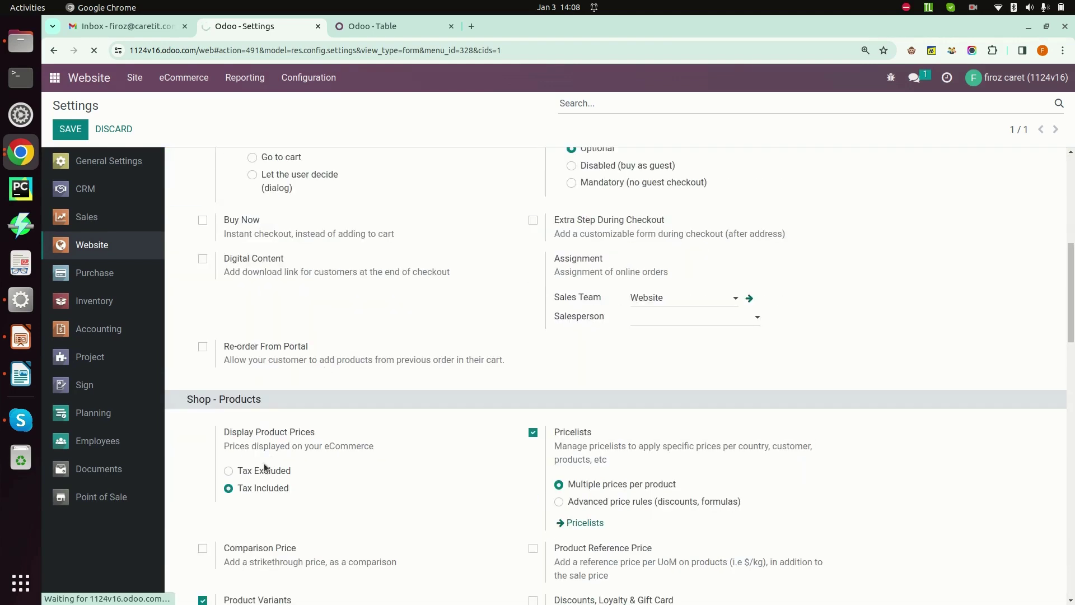
click(229, 471)
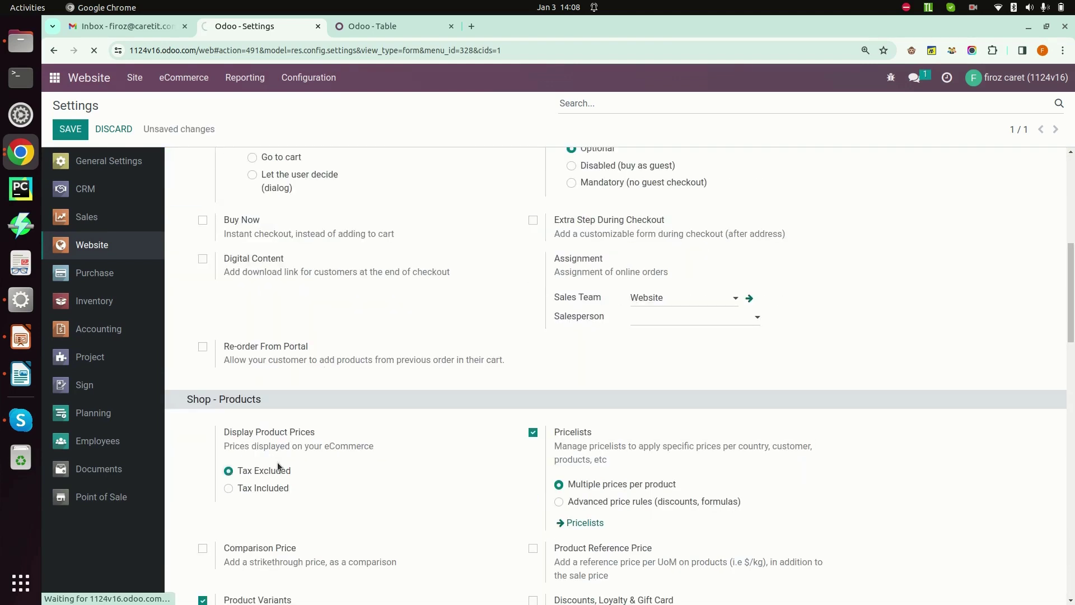
click(71, 130)
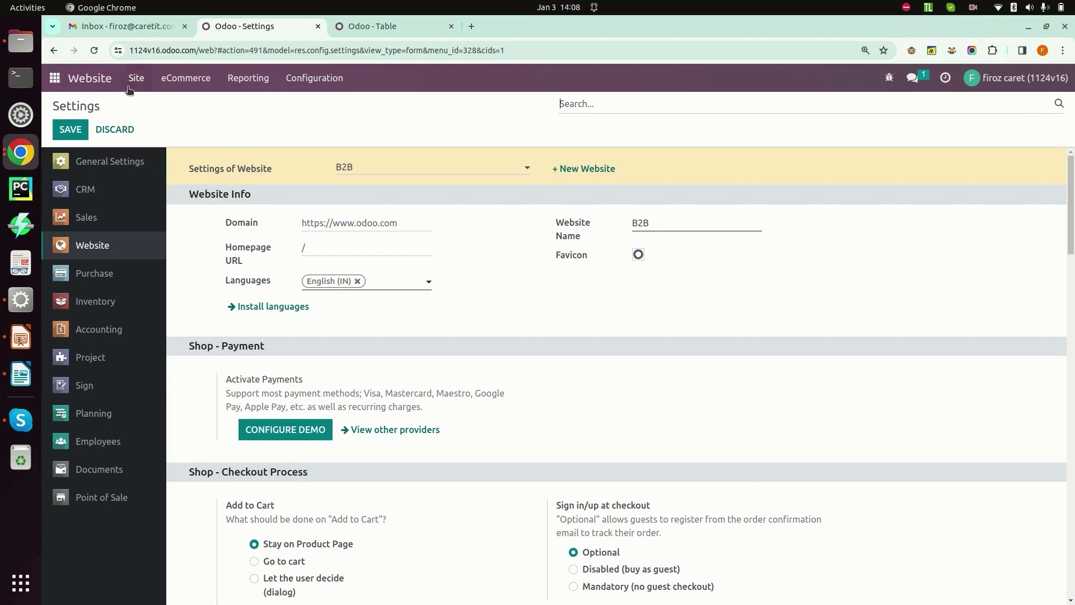
Step: Open the Shop page from the site homepage and compare product prices on the B2B and B2C websites
click(137, 80)
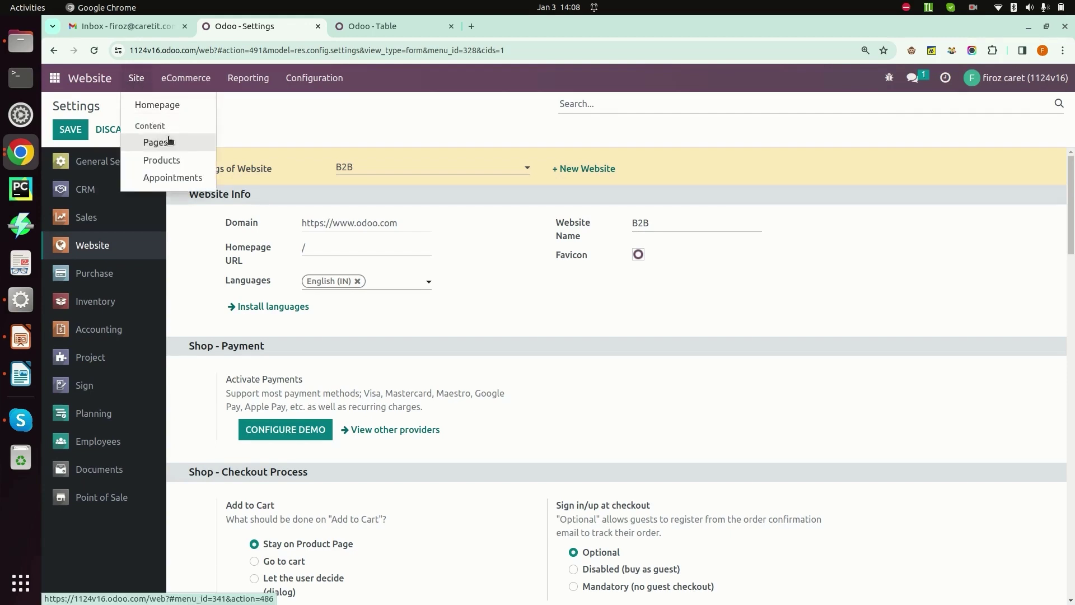
click(182, 111)
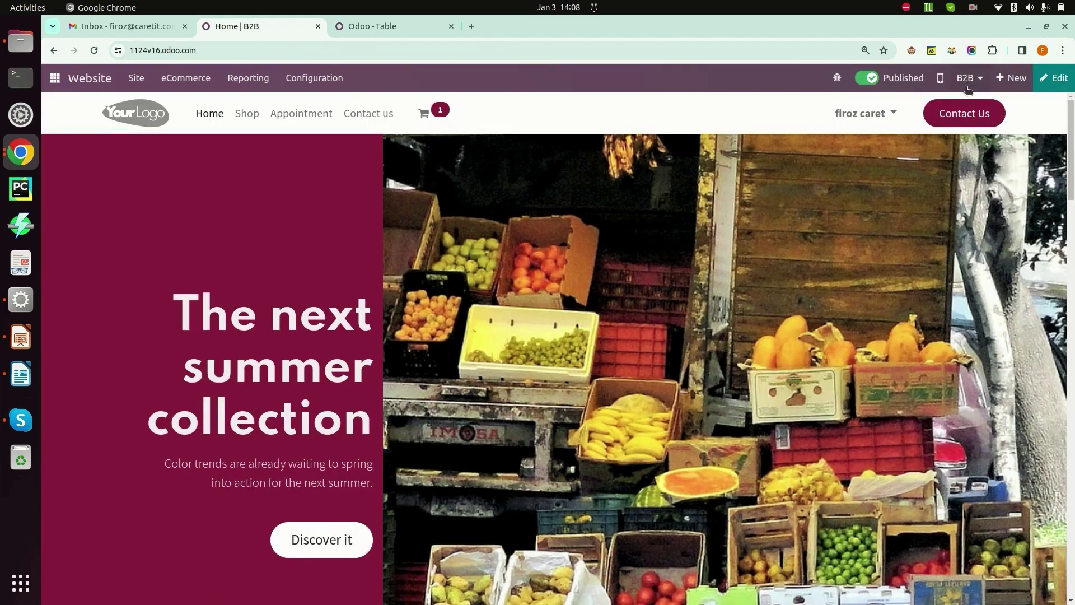
click(246, 115)
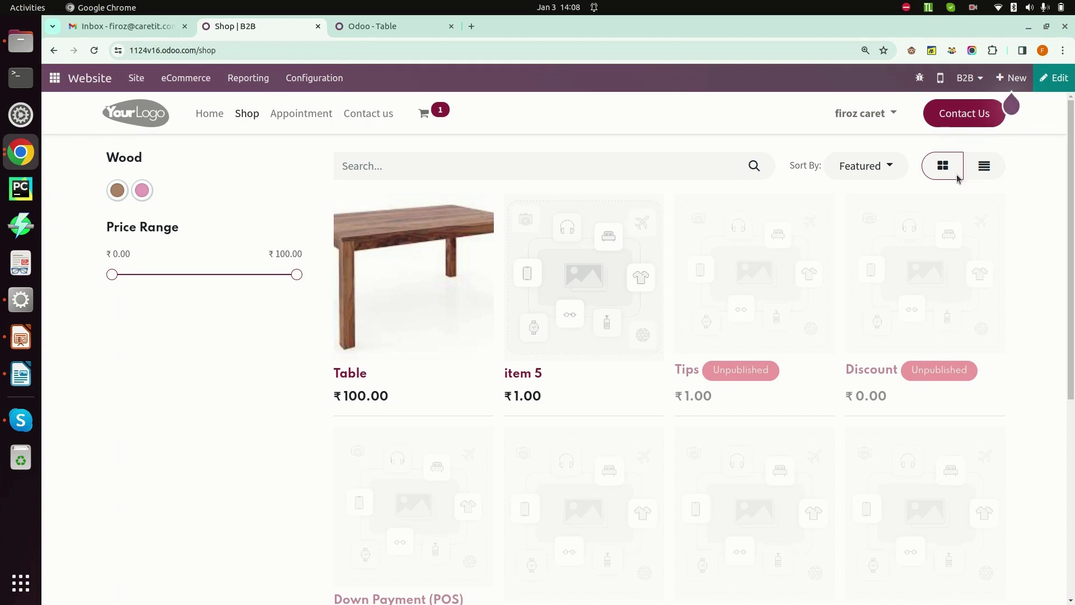
click(974, 80)
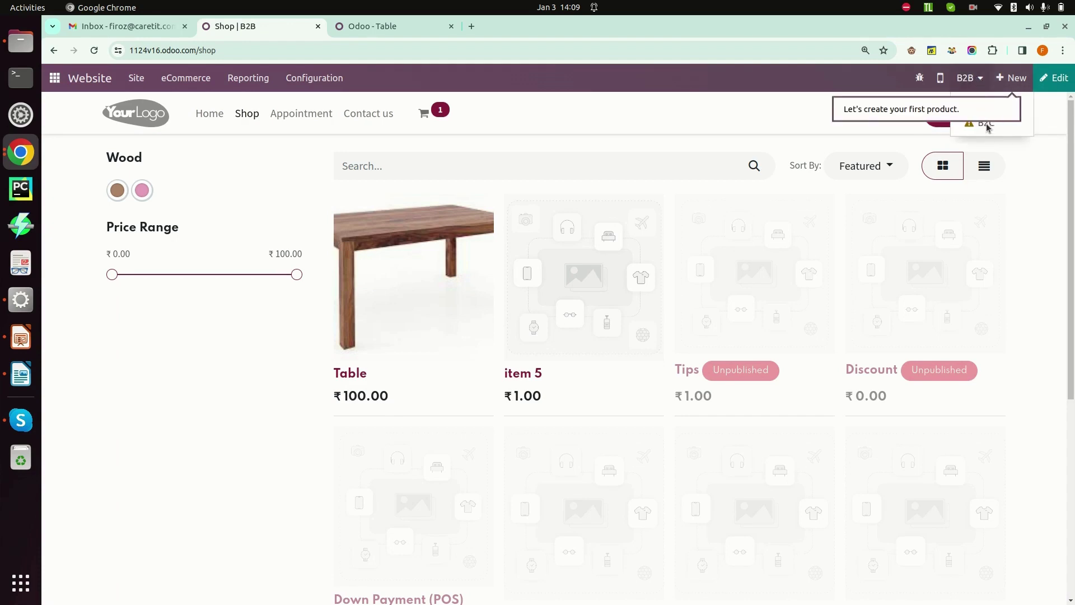
click(986, 124)
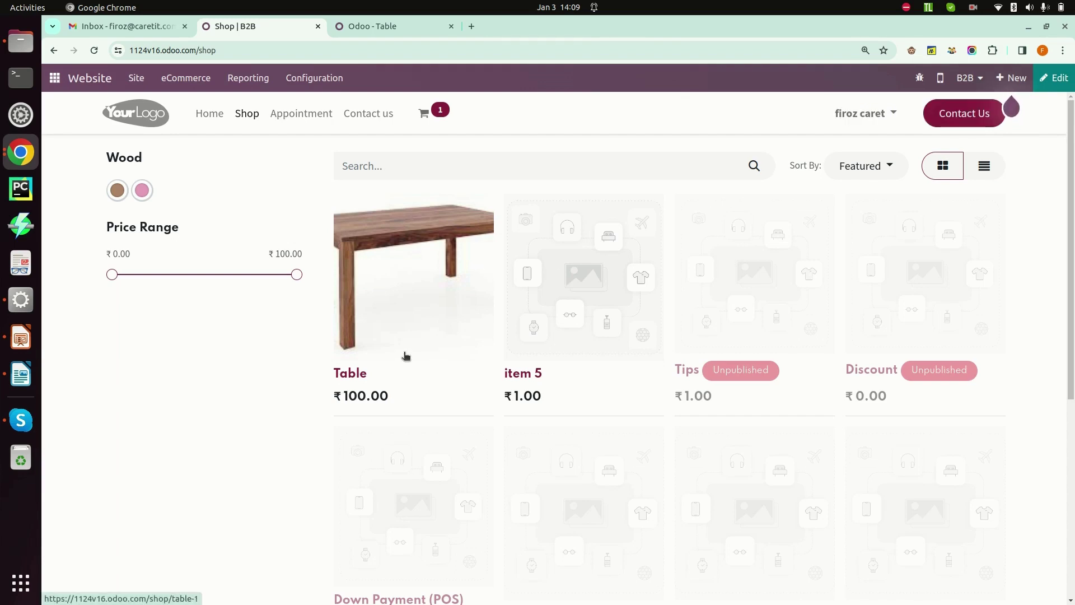
click(974, 87)
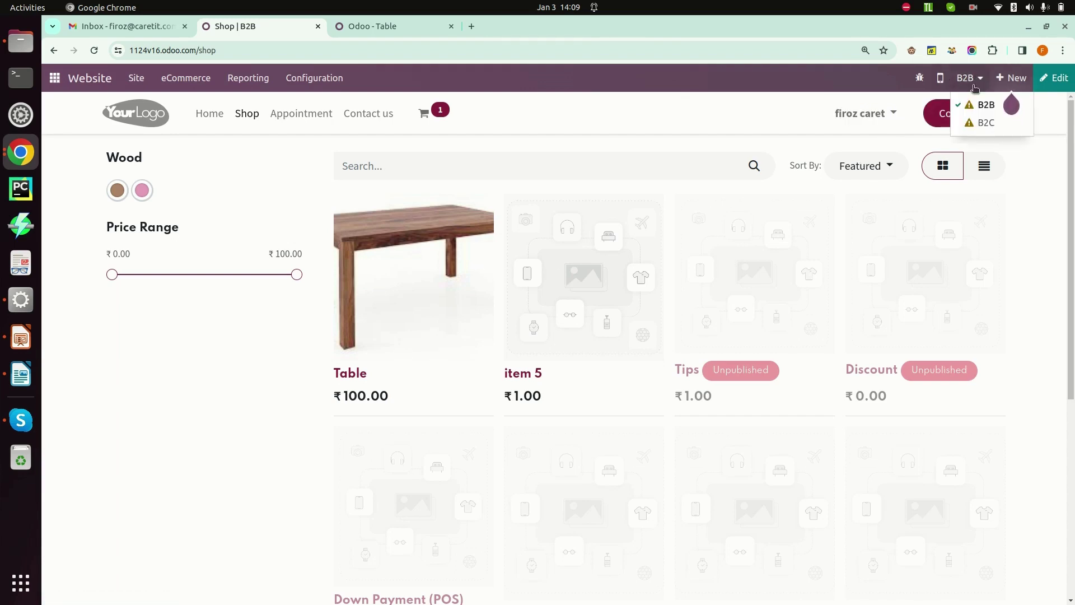
click(985, 122)
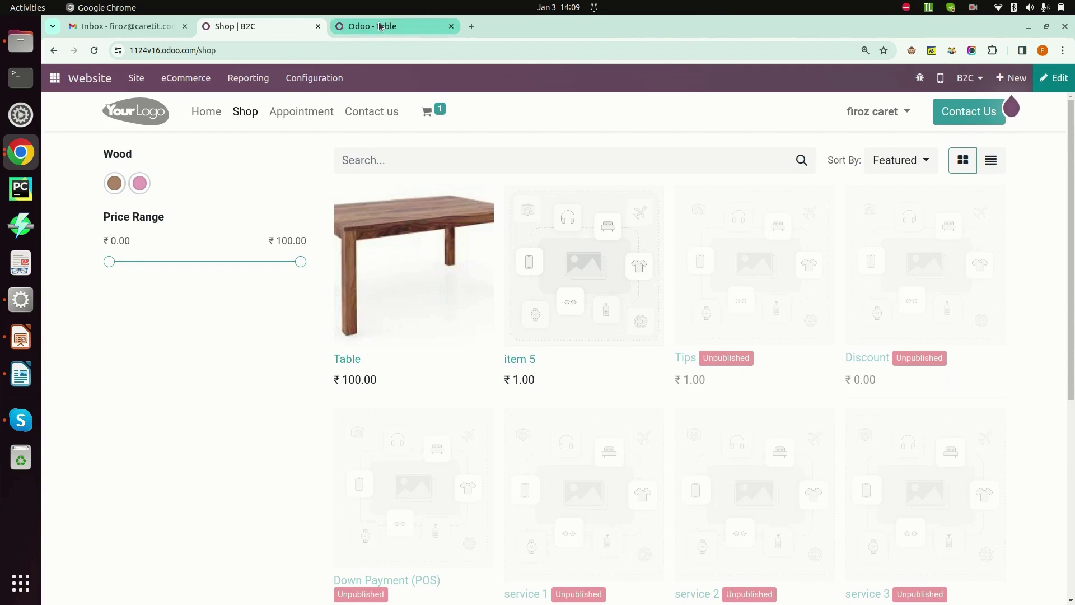
Step: Open the Website app's settings in the 11242 database and inspect Display Product Prices for the B2B website
click(379, 27)
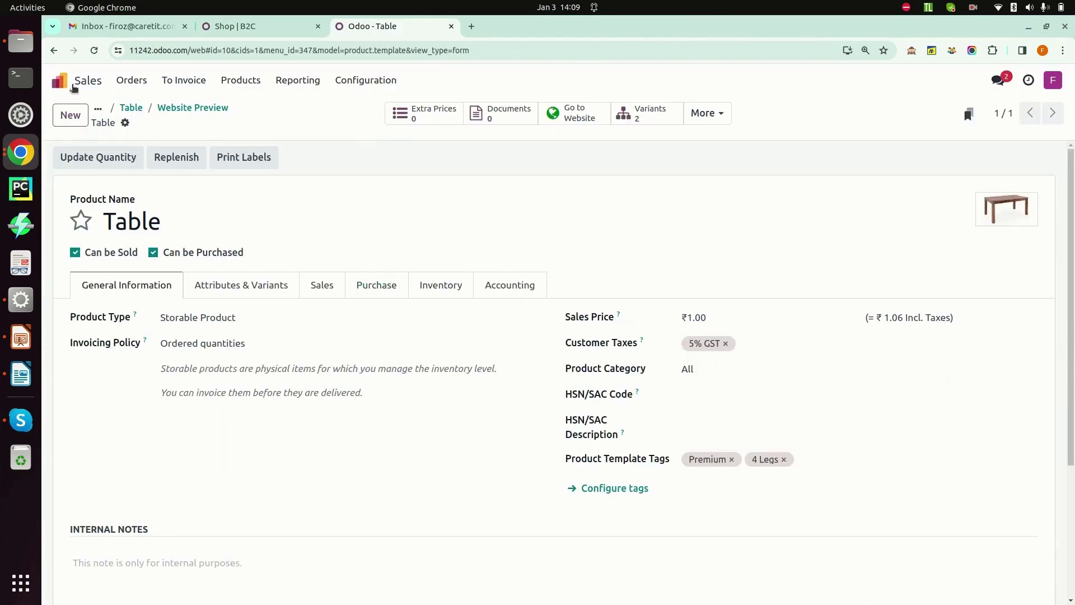
click(60, 81)
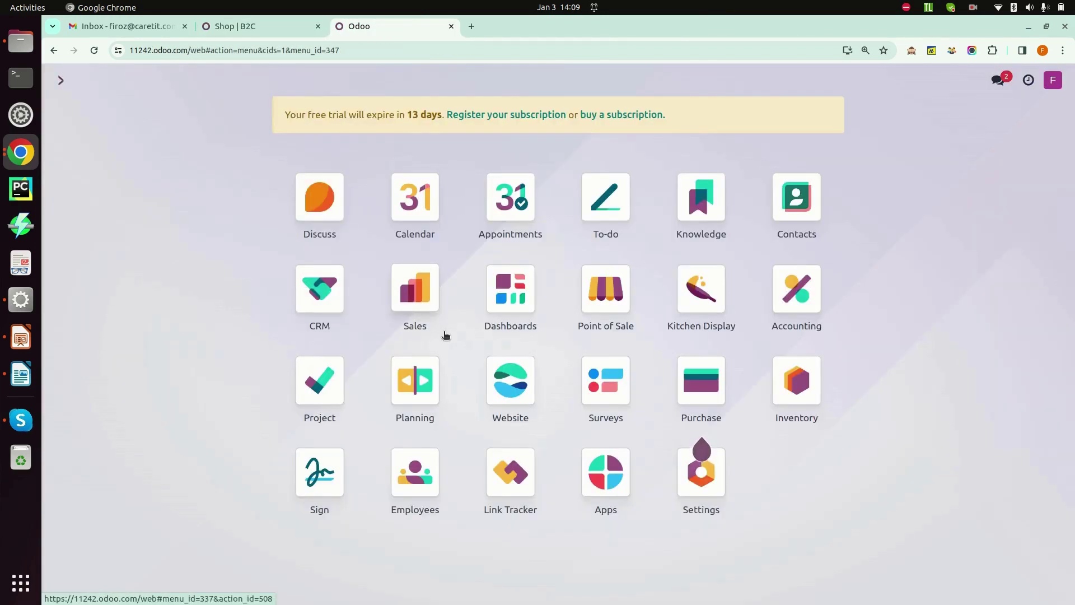
click(510, 381)
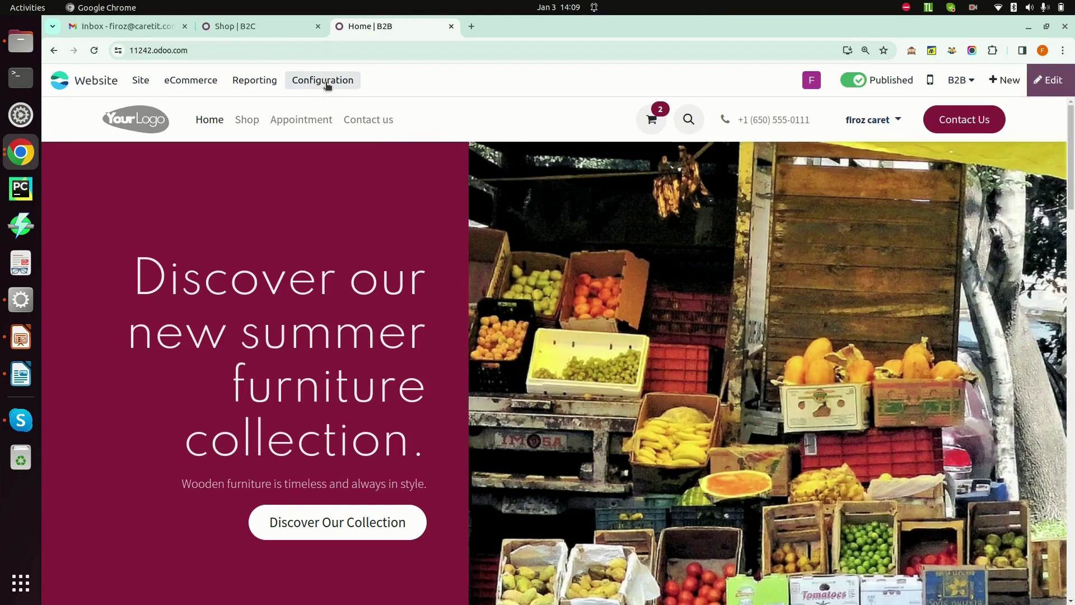
click(328, 84)
click(336, 110)
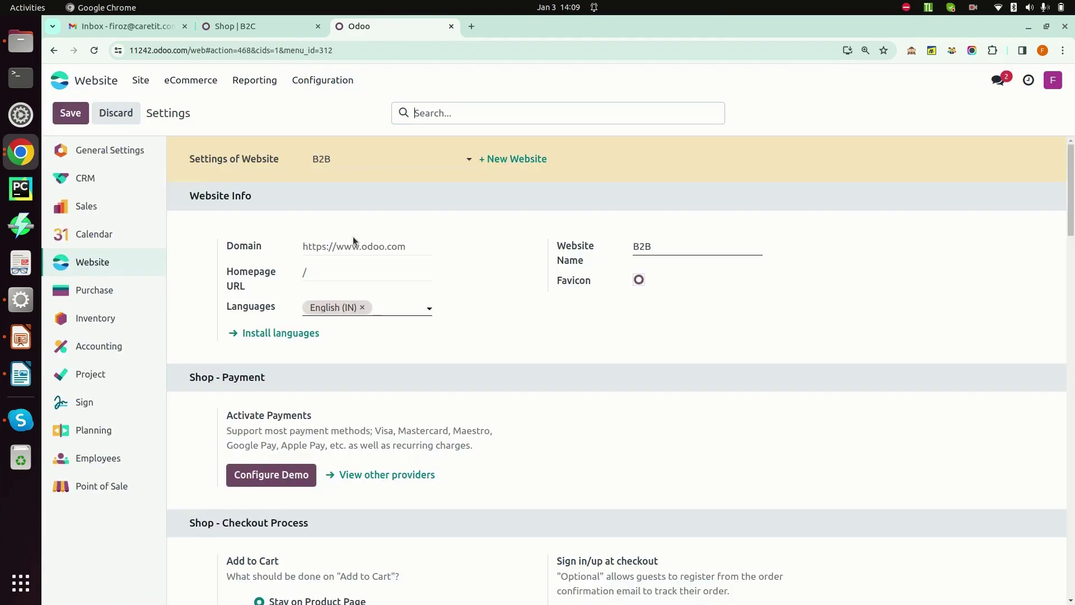
scroll(381, 321, down, 3)
scroll(380, 324, down, 6)
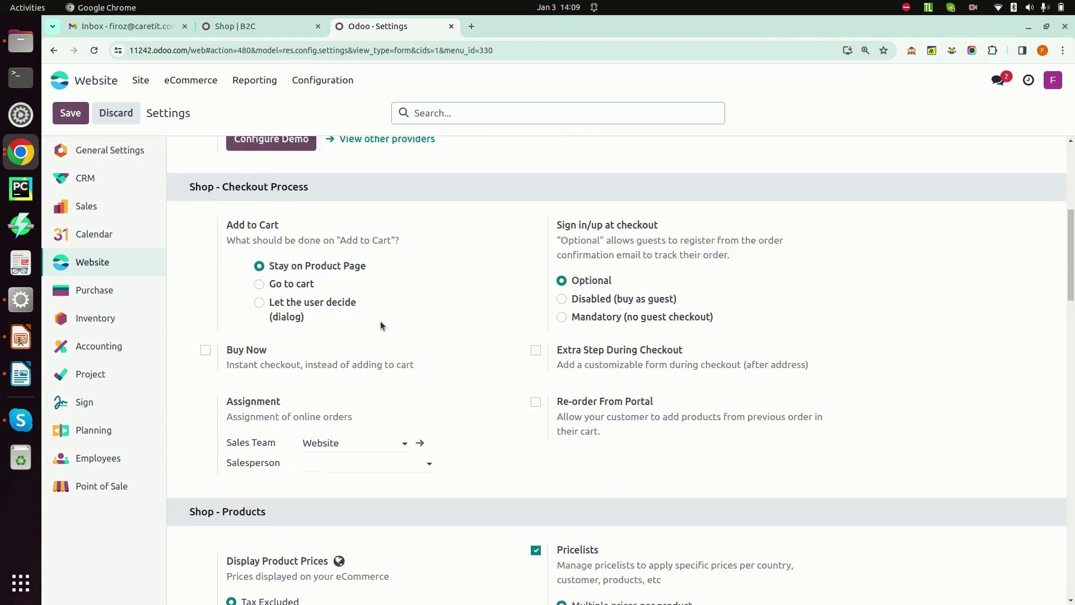
scroll(375, 330, up, 9)
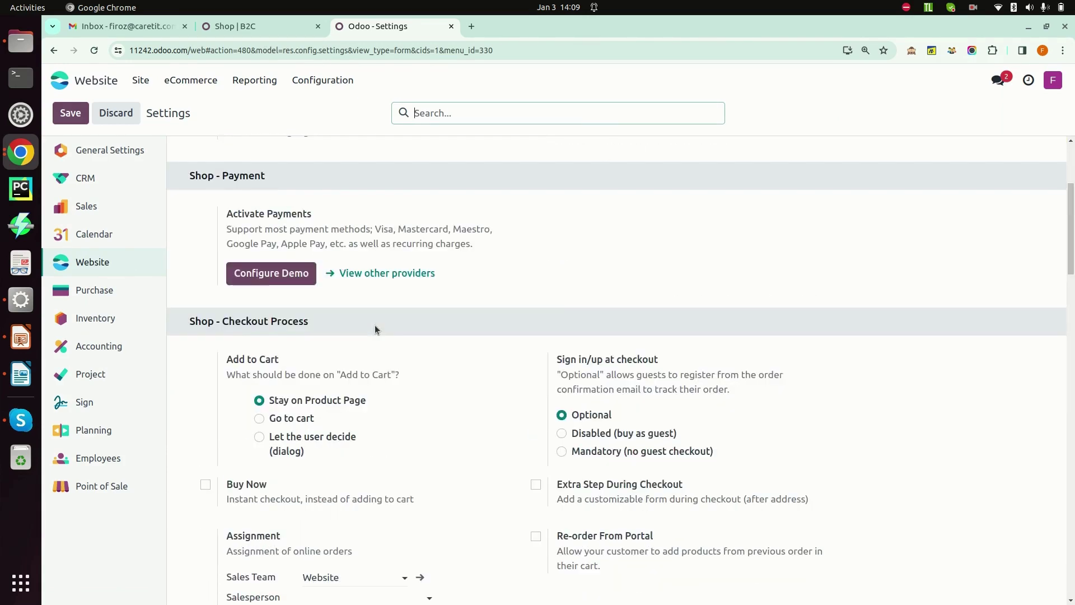
scroll(360, 372, down, 9)
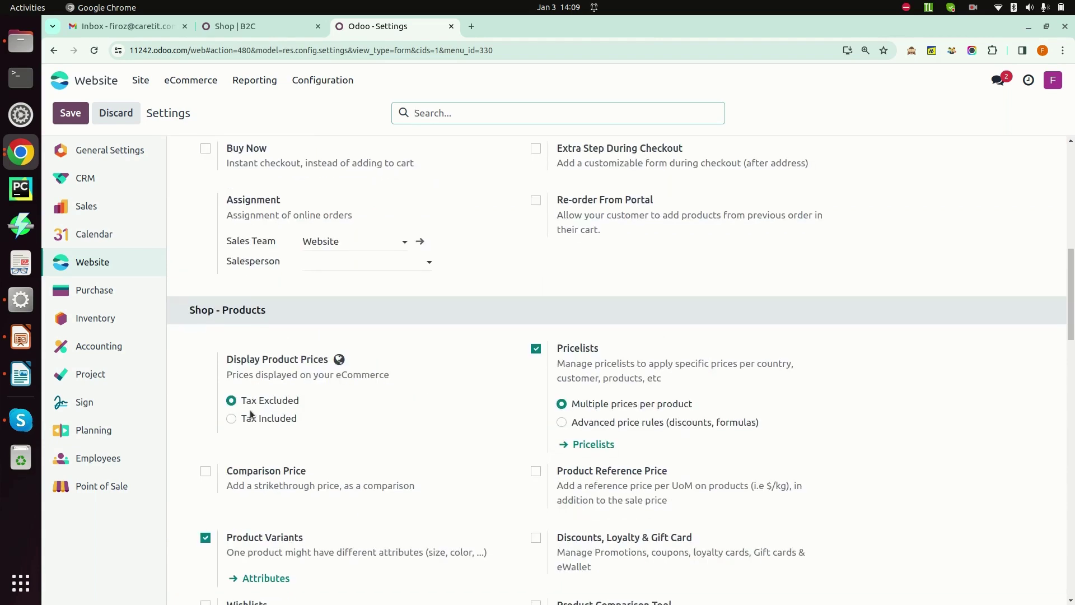
Step: Select the B2C website's settings and inspect its Display Product Prices option
scroll(347, 374, up, 9)
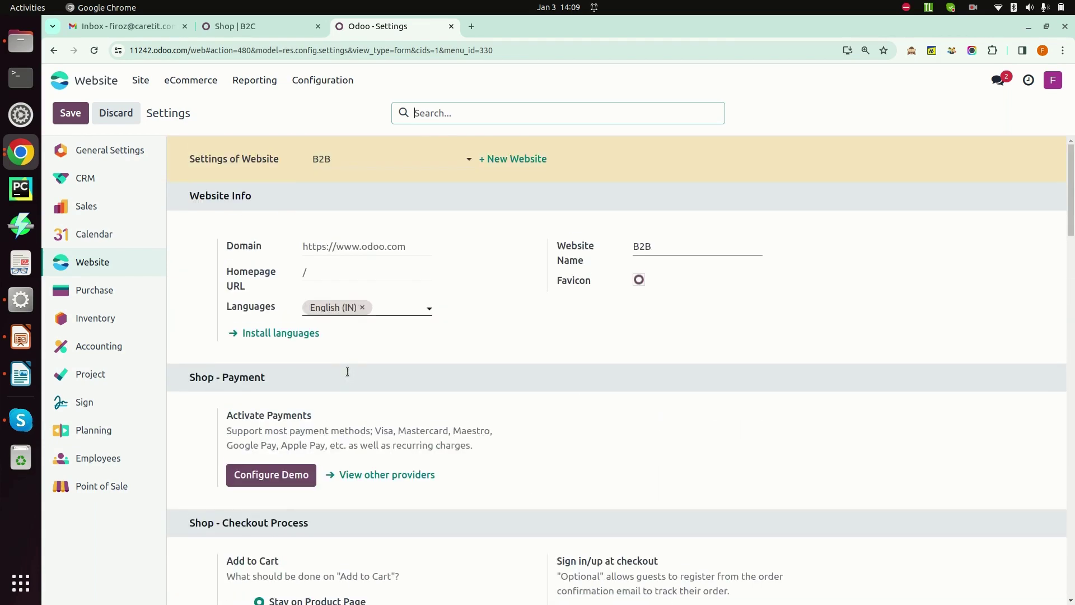
click(352, 161)
click(338, 201)
scroll(361, 318, down, 2)
scroll(361, 318, down, 8)
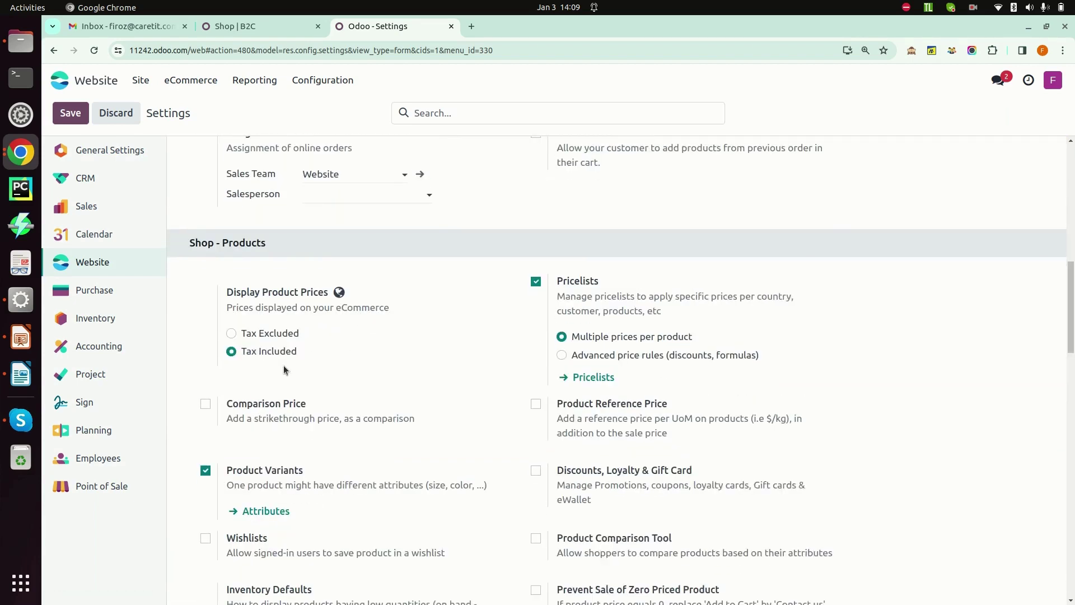
Step: Open the B2B website's Shop page from the site homepage and check the product prices
click(141, 82)
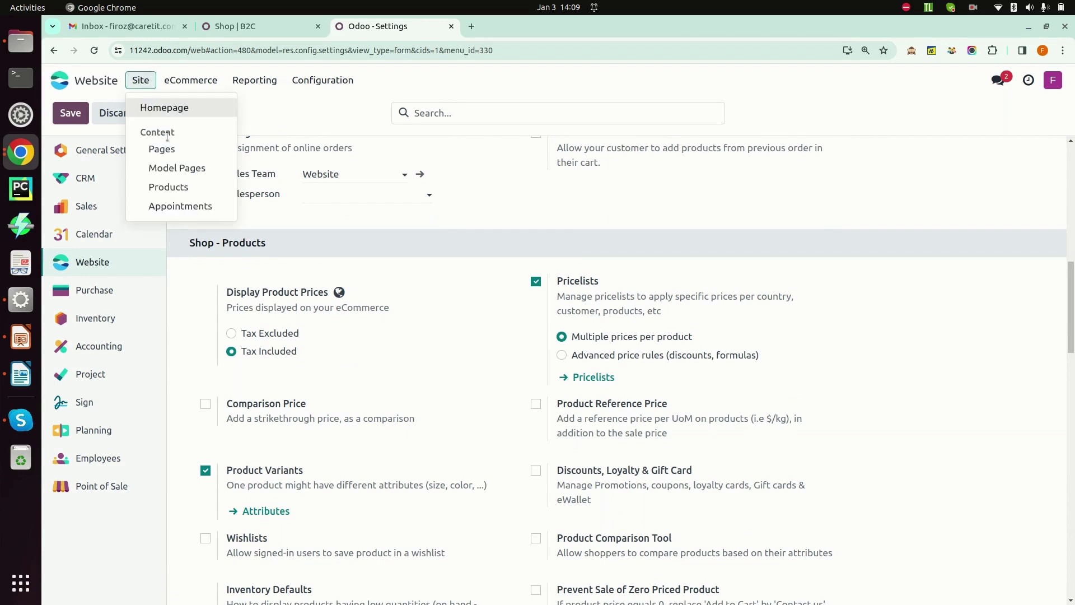
click(170, 110)
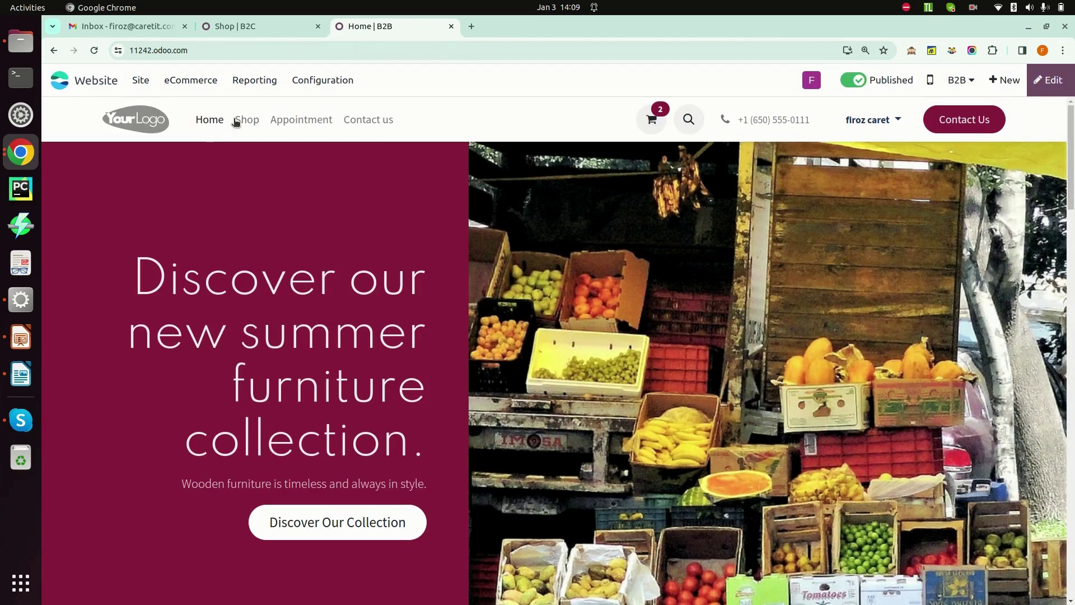
click(238, 121)
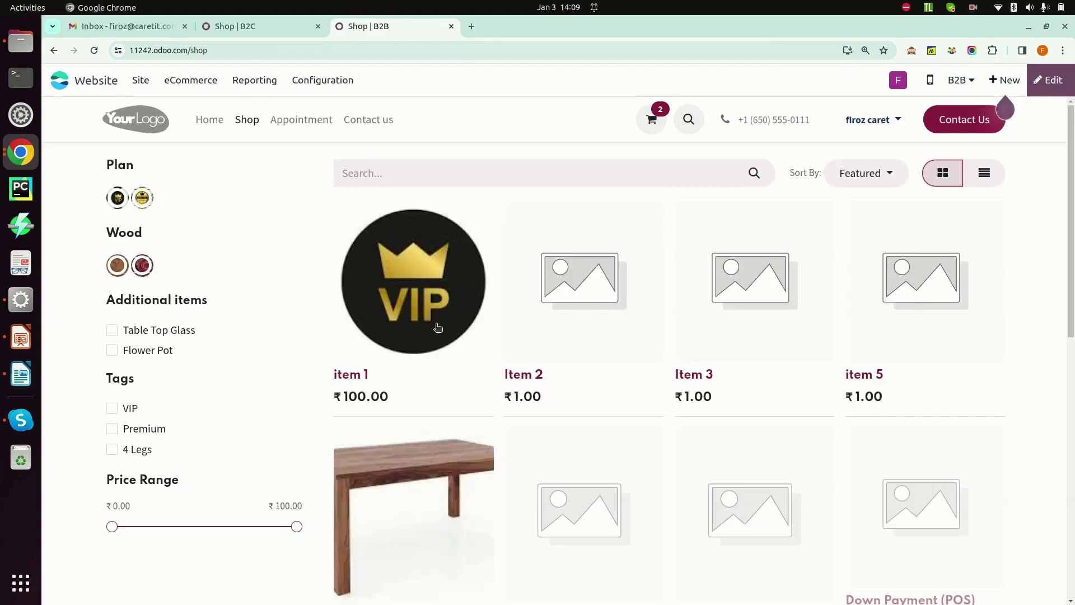
scroll(449, 334, down, 2)
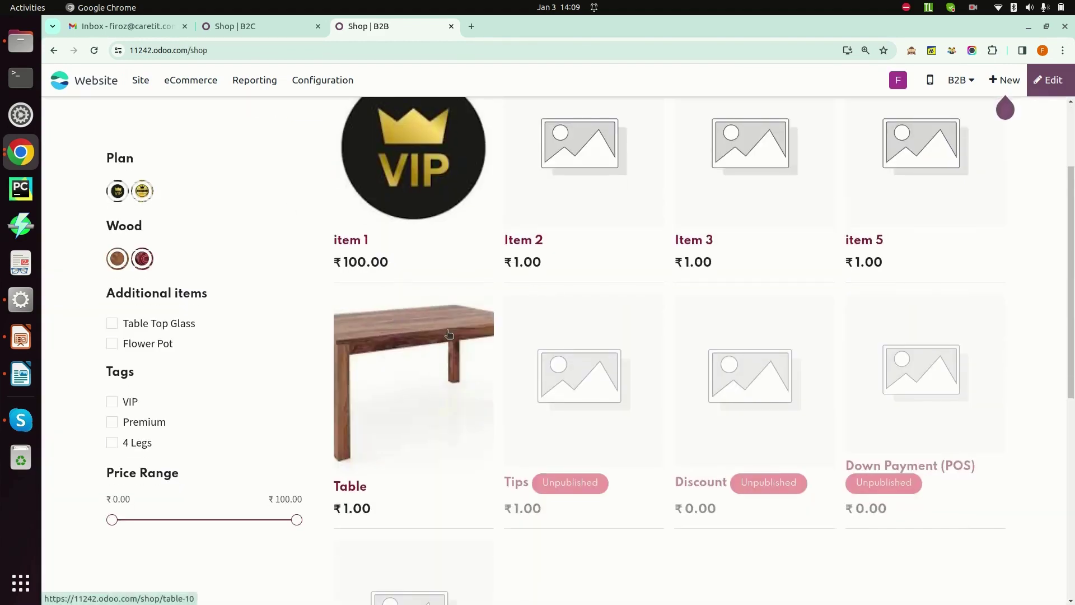
scroll(445, 335, up, 2)
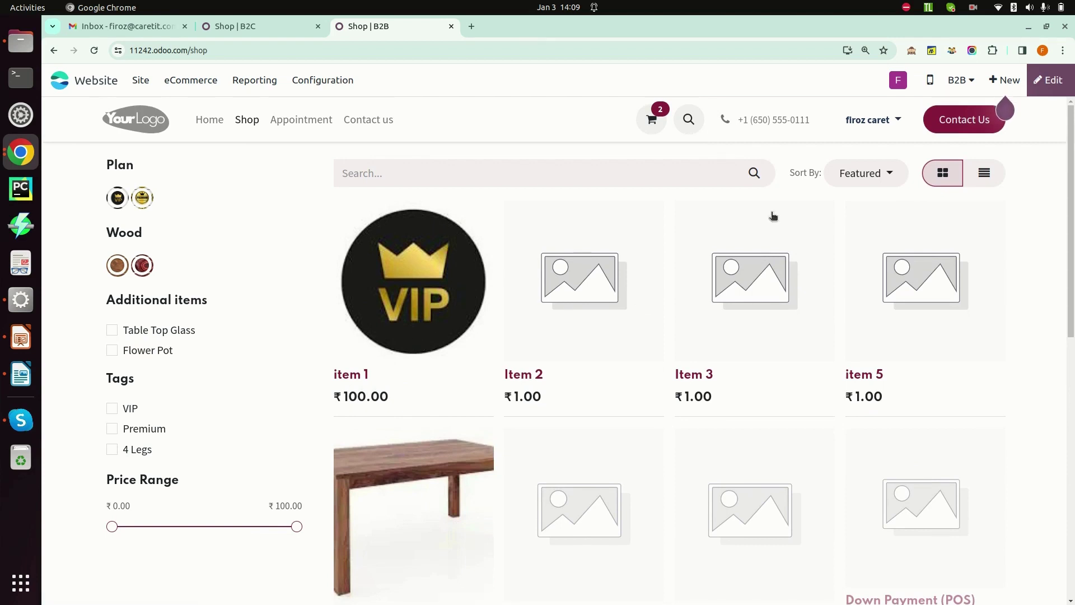
Step: Switch to the B2C website, dismiss the domain notice, and open its Shop page to check the product prices
click(972, 83)
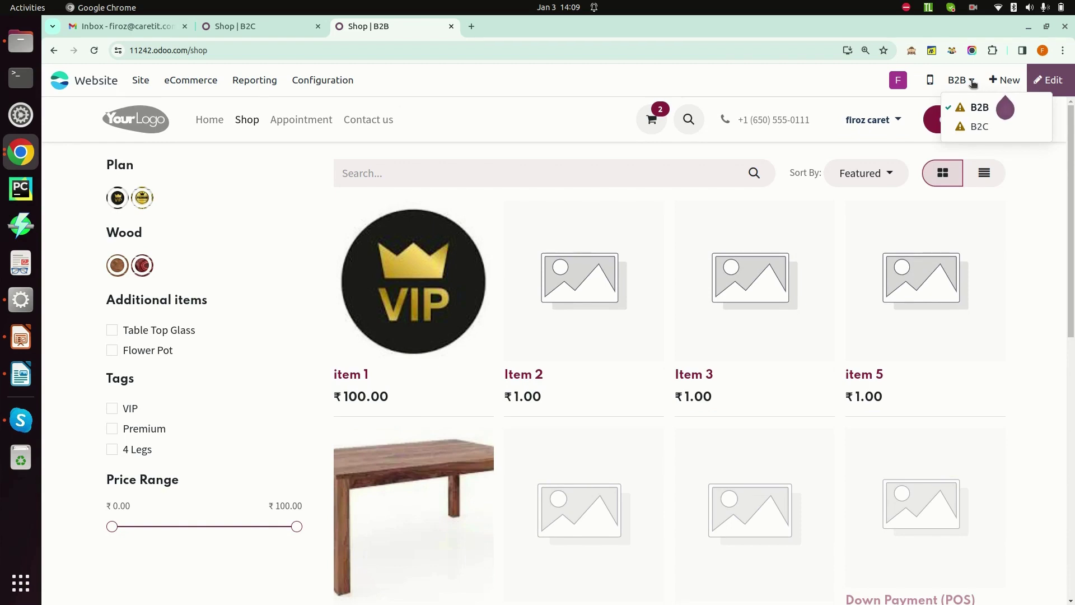
click(978, 127)
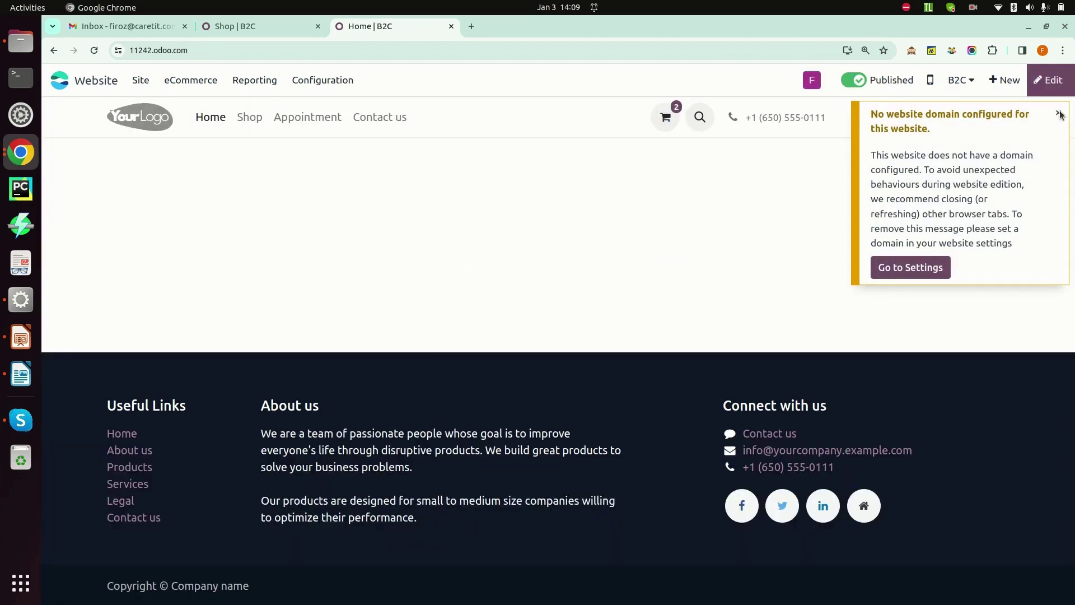
click(1059, 114)
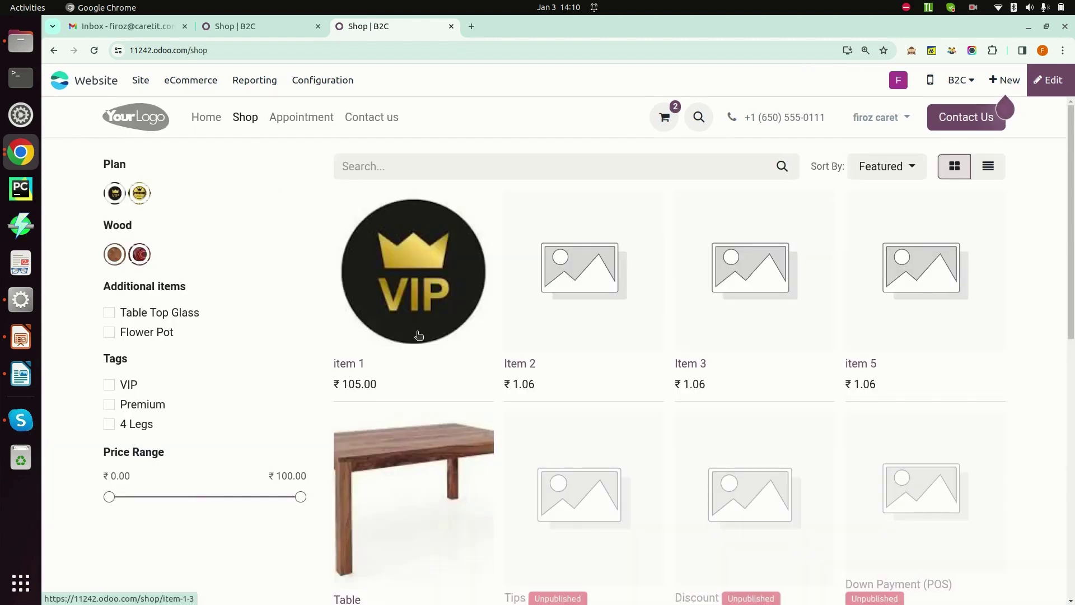
Step: Switch to LibreOffice Impress and advance from the Product Prices slide to the Other features slide
key(alt+Tab)
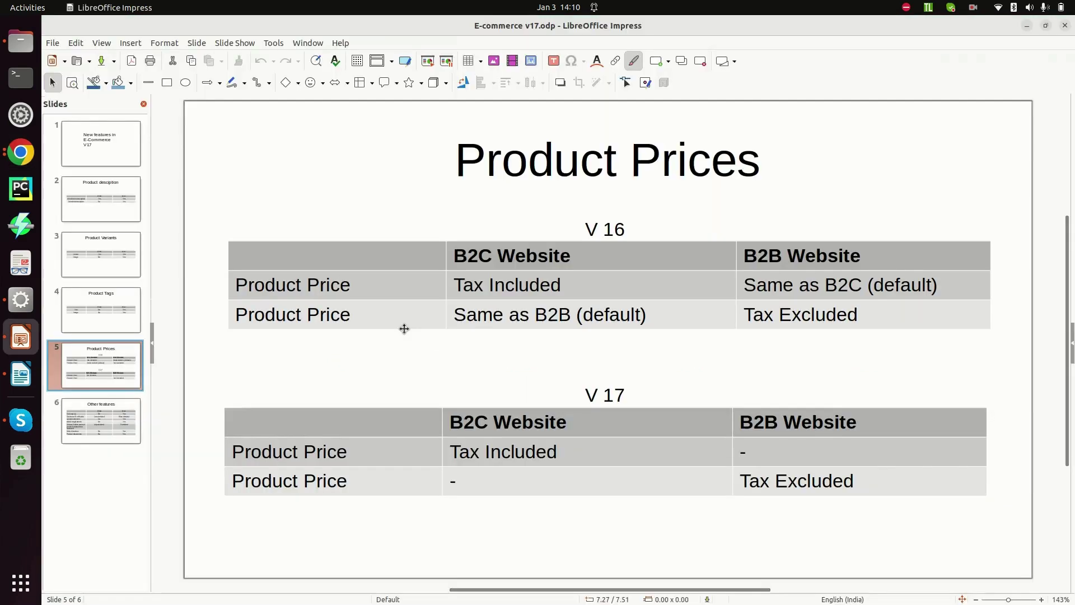
key(Page_Down)
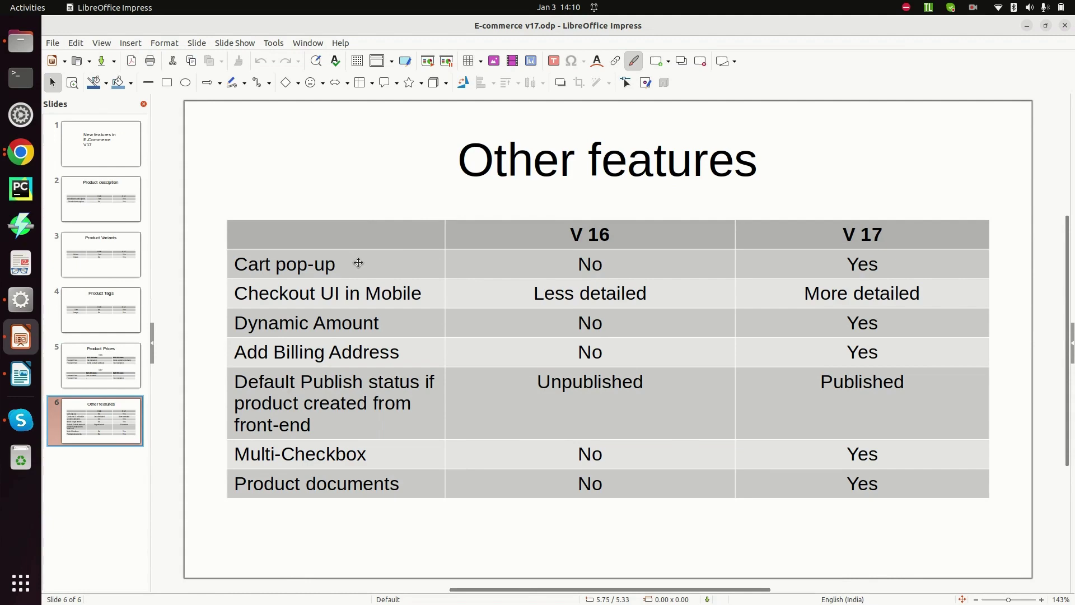
Step: Switch to the incognito Chrome window, open the Table product in the 1124v16 B2B shop, and add it to the cart
key(alt+Tab)
click(273, 26)
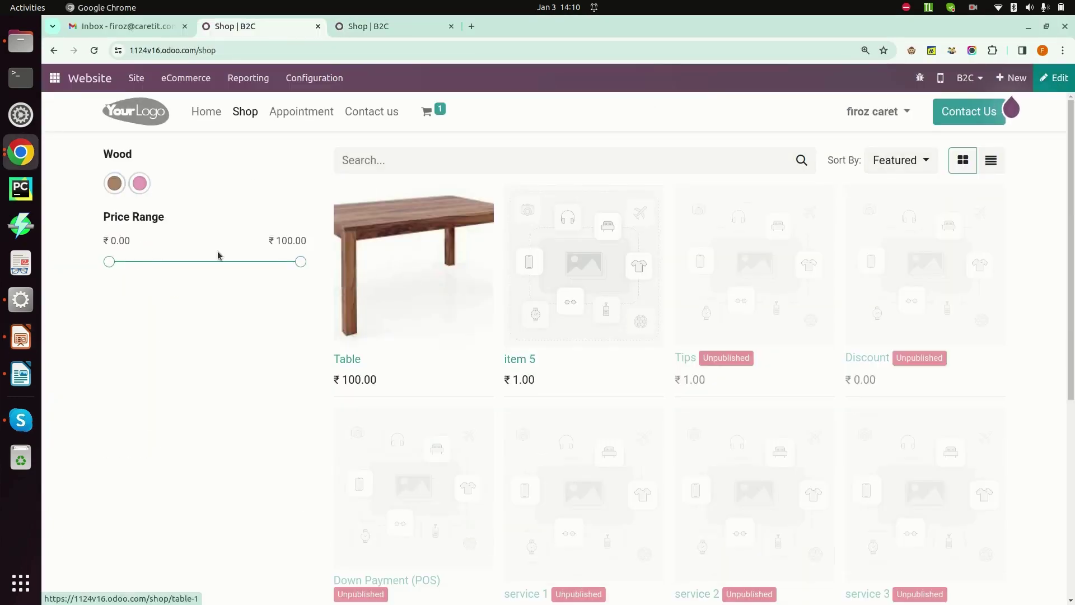
click(21, 152)
click(119, 201)
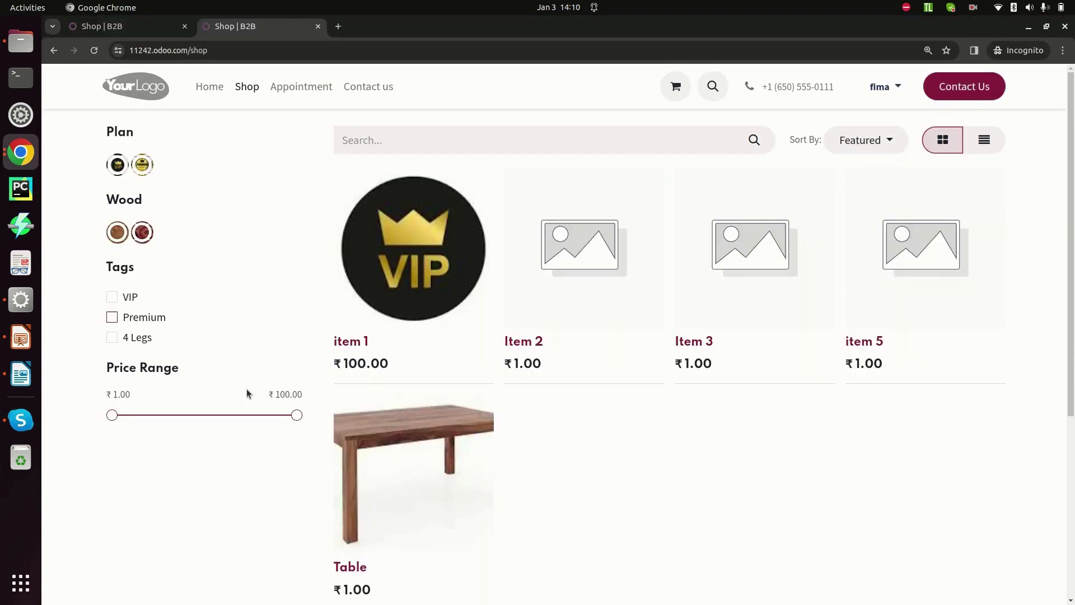
key(ctrl+Page_Up)
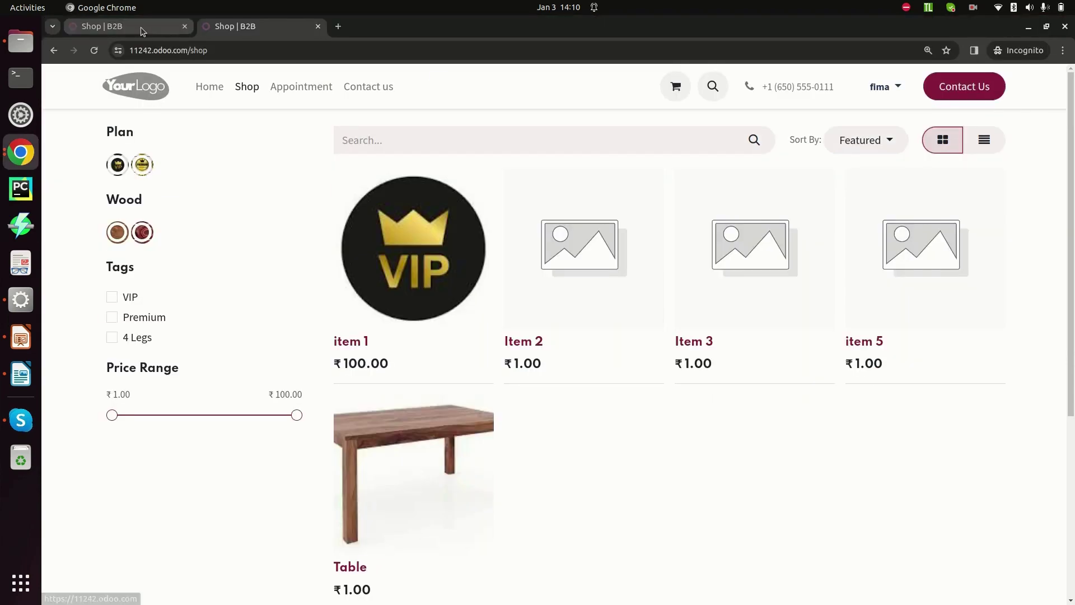
click(428, 338)
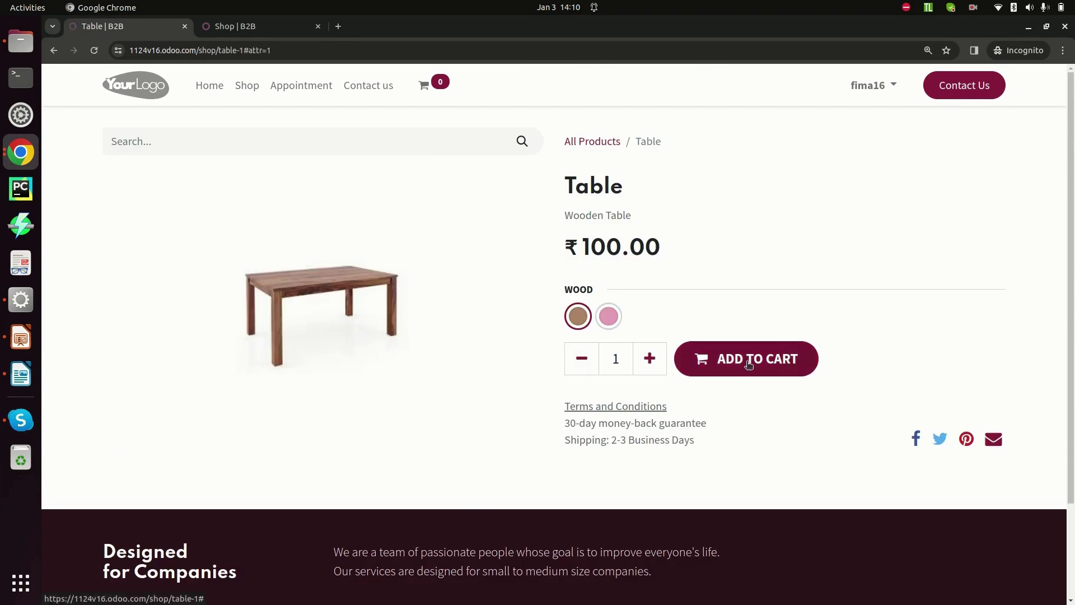
click(768, 361)
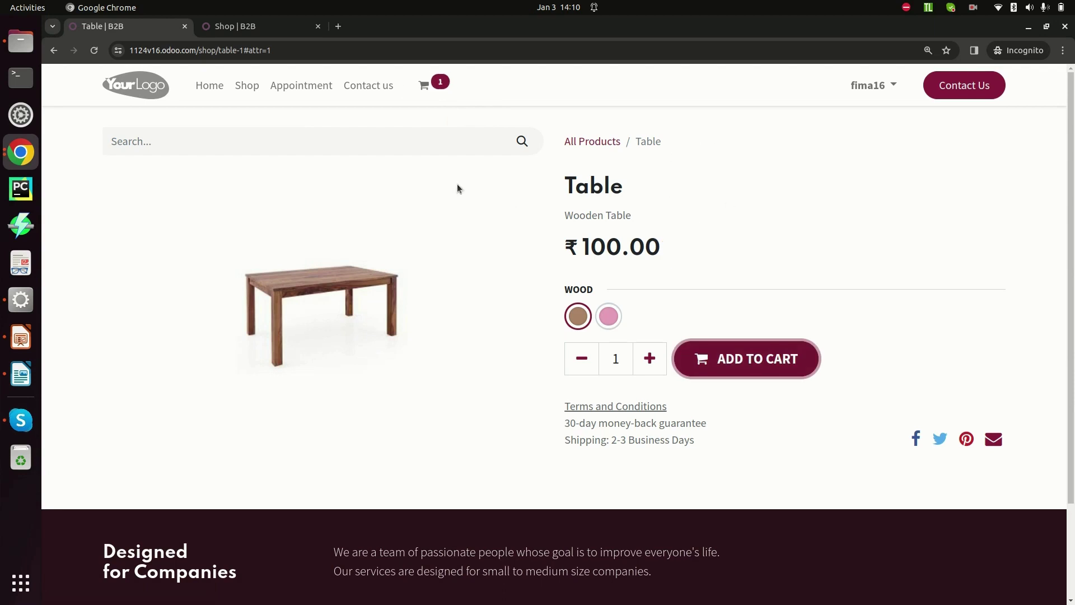
Step: Open the Table product in the 11242 B2B shop and add one to the cart
click(277, 26)
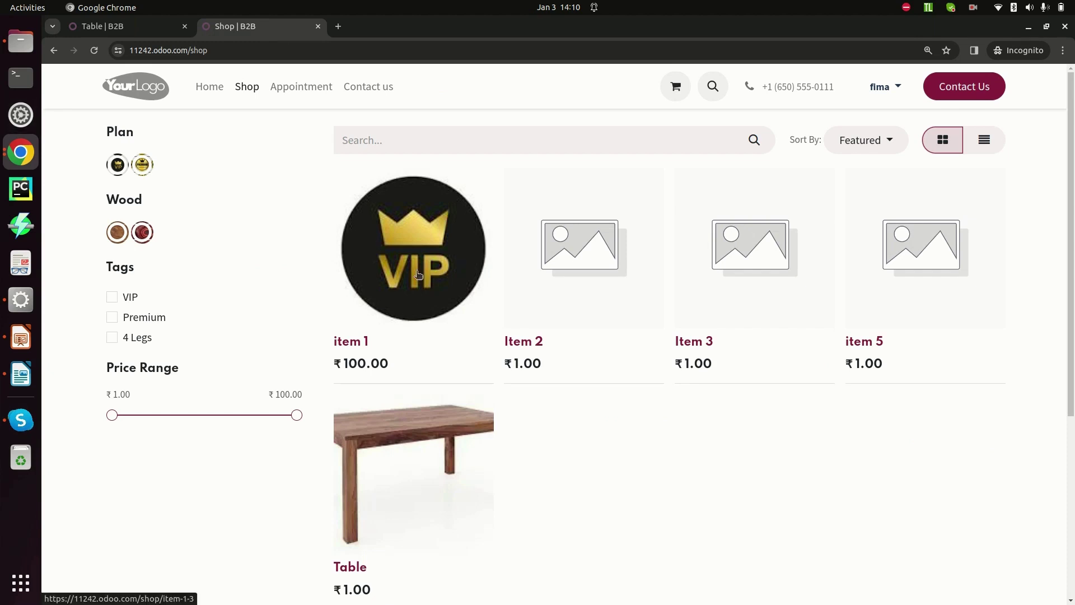
scroll(420, 422, down, 1)
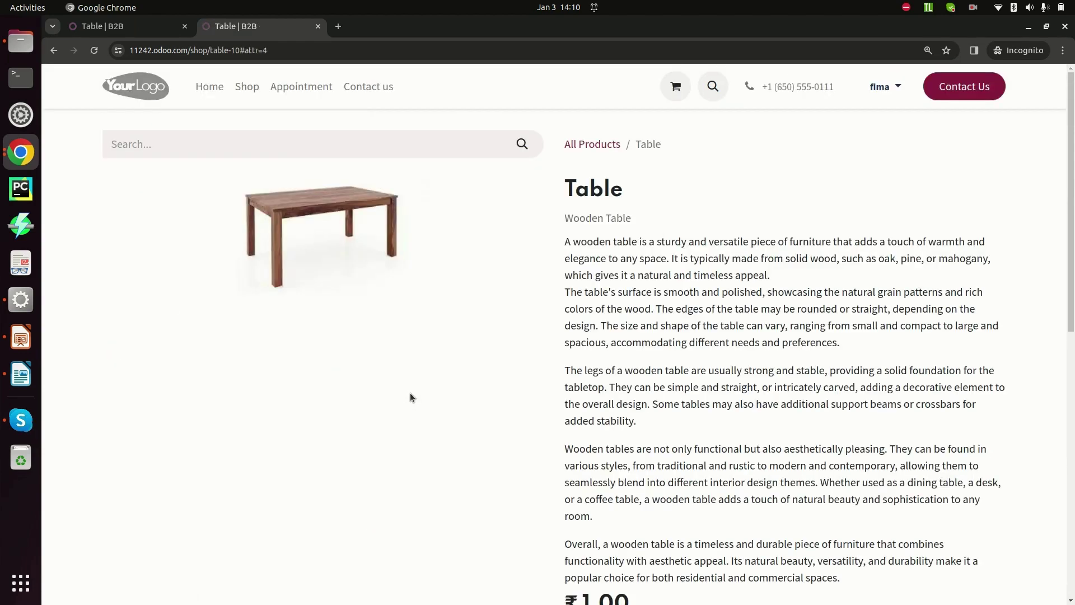
scroll(410, 392, down, 6)
click(730, 387)
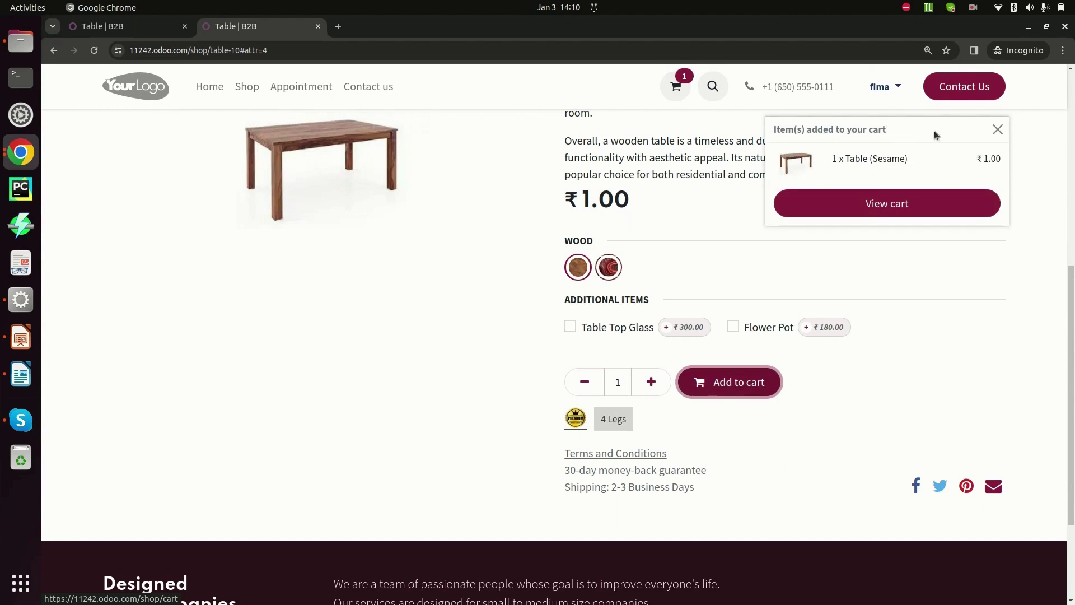
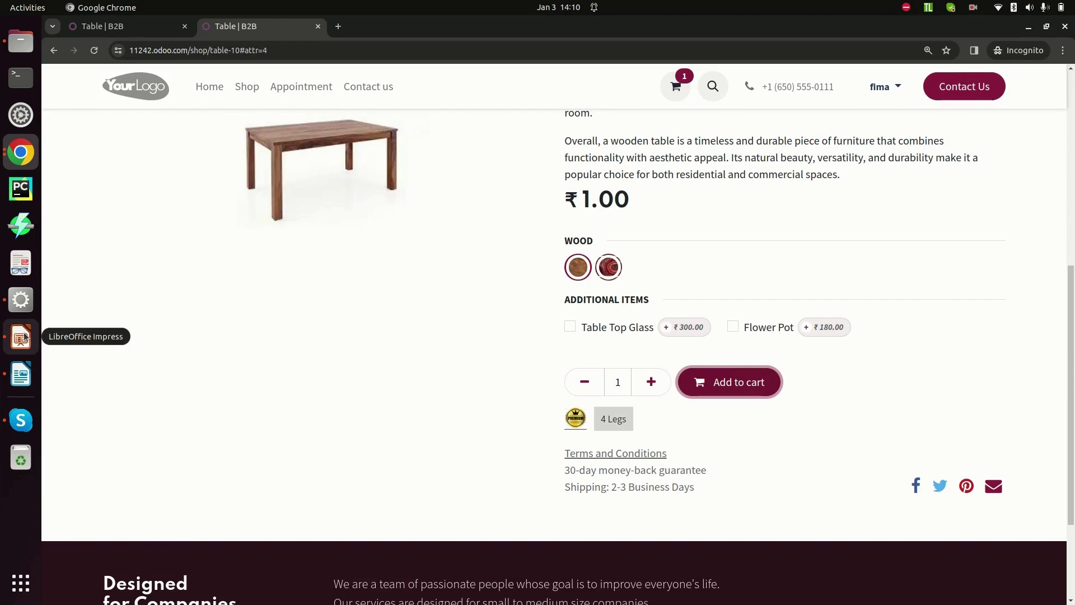
Step: Check the Other features slide in LibreOffice Impress and return to the 1124v16 B2C Shop page in the regular Chrome window
click(22, 336)
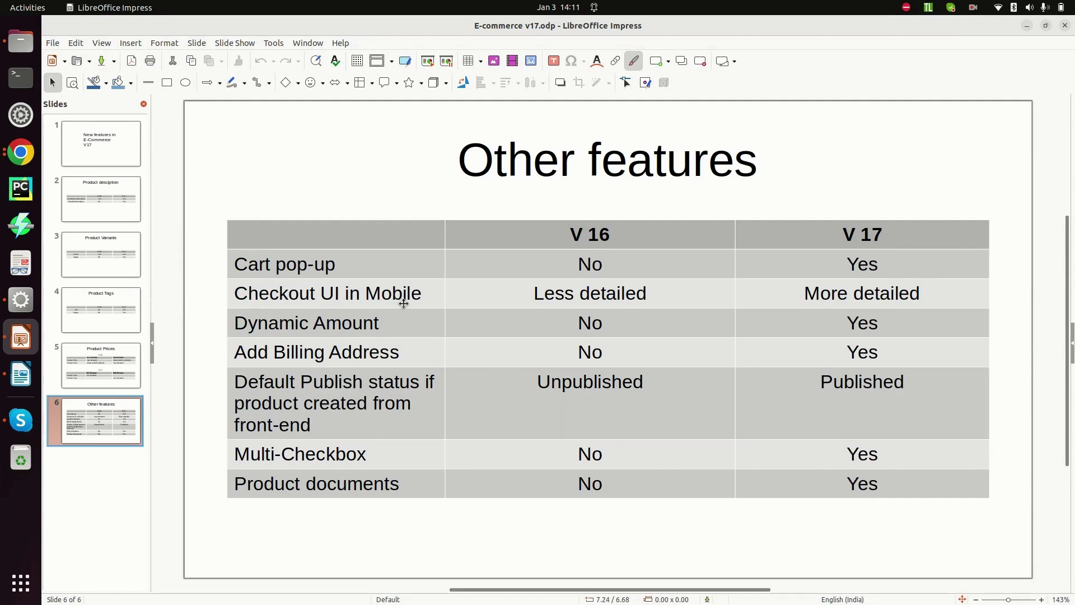
key(alt+Tab)
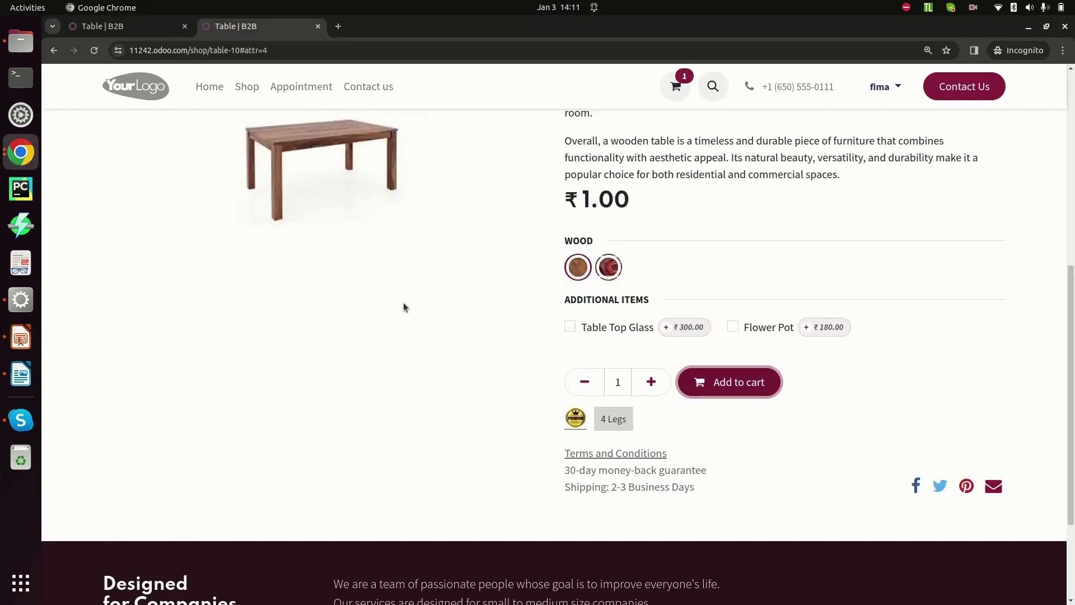
click(113, 26)
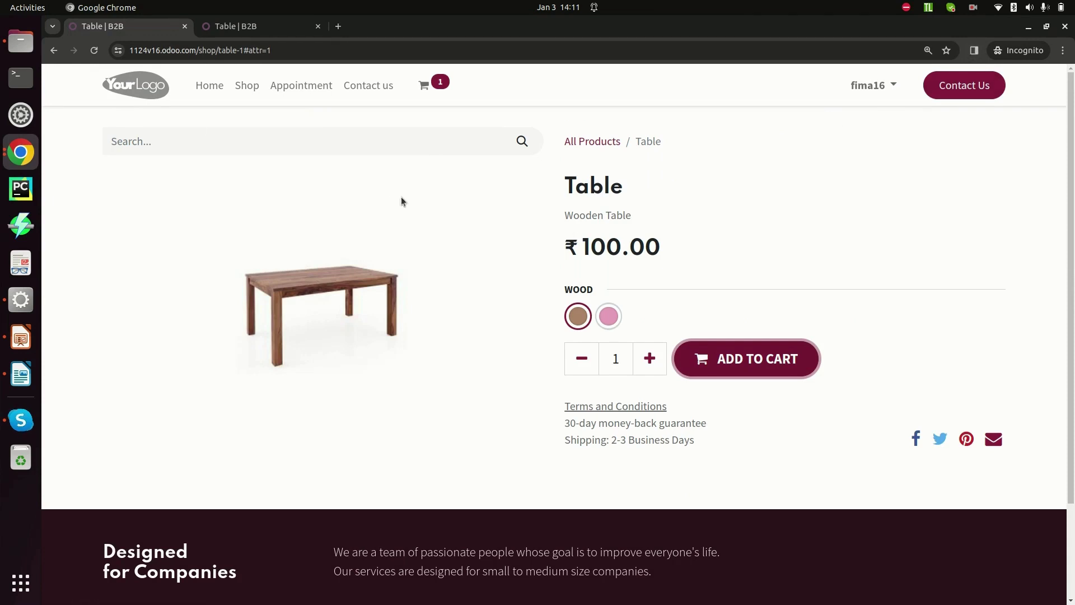
click(16, 152)
click(121, 202)
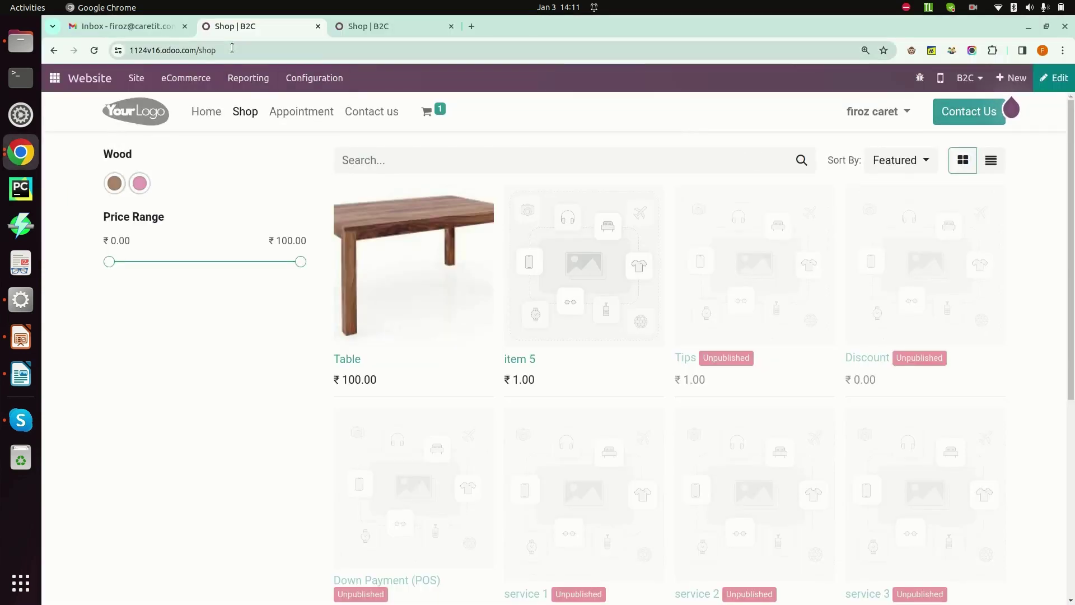
Step: Preview the 1124v16 B2C Shop page in the mobile layout and look through its products
click(941, 79)
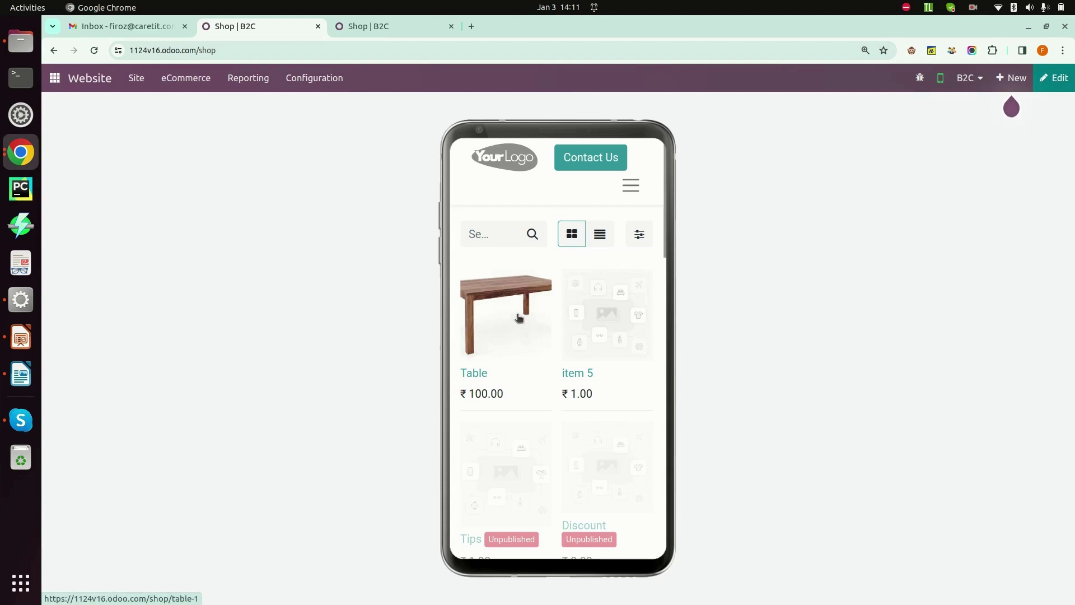
scroll(521, 335, down, 3)
scroll(521, 335, up, 3)
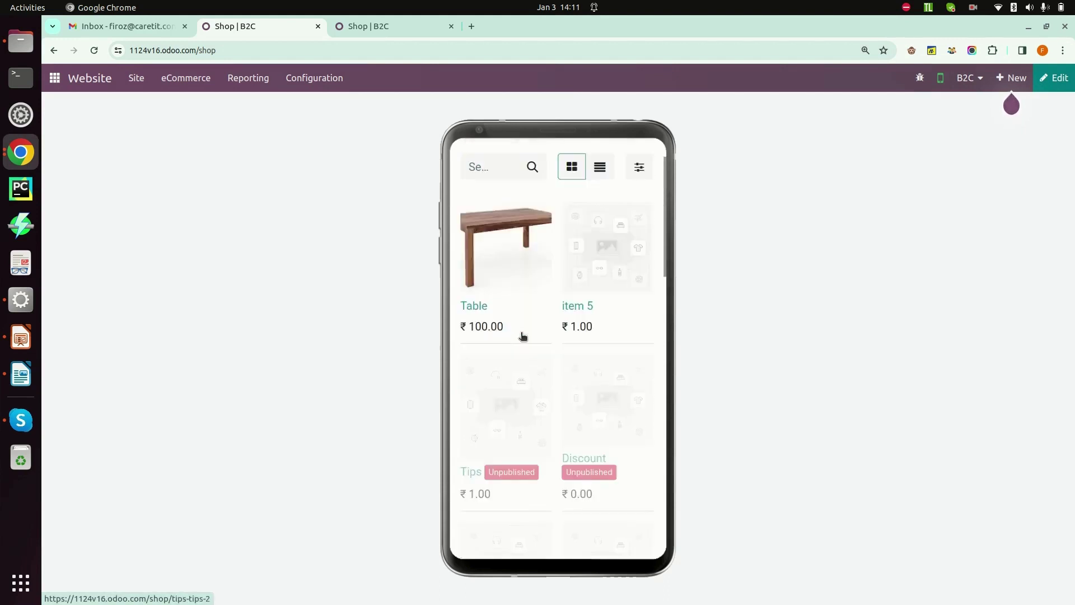
scroll(522, 336, down, 4)
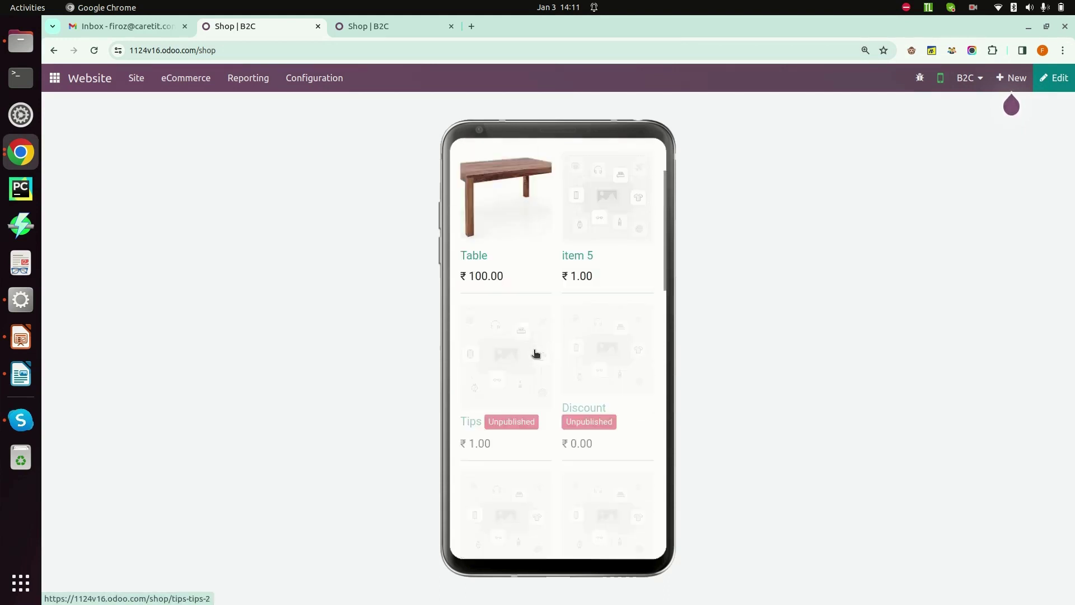
Step: Open the Table product in the 1124v16 B2C mobile preview, add one to the cart and look over the product page
scroll(524, 335, up, 3)
click(509, 313)
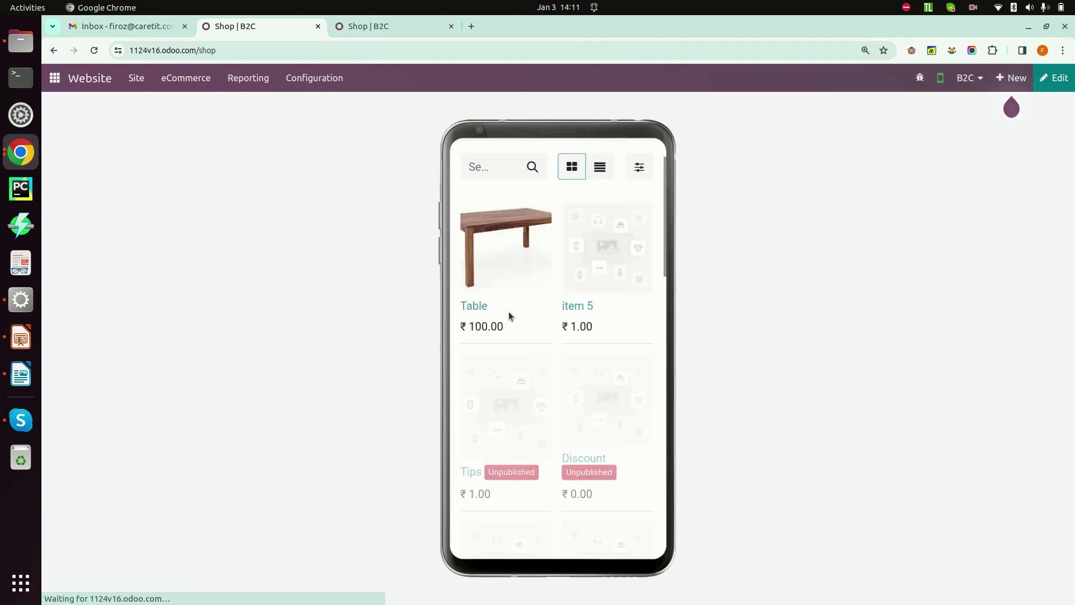
scroll(513, 322, down, 5)
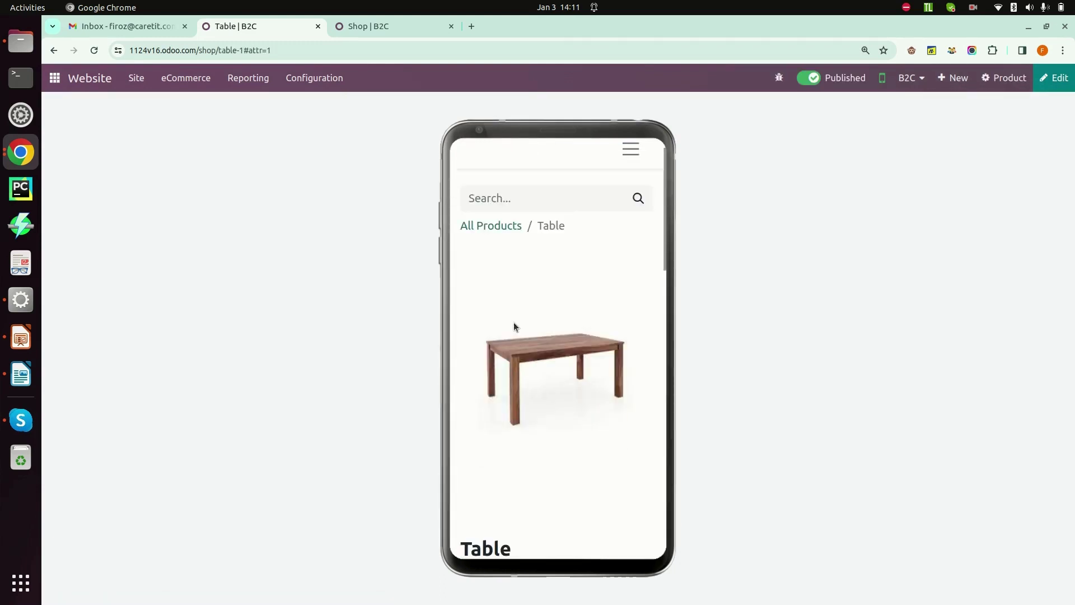
scroll(518, 335, down, 1)
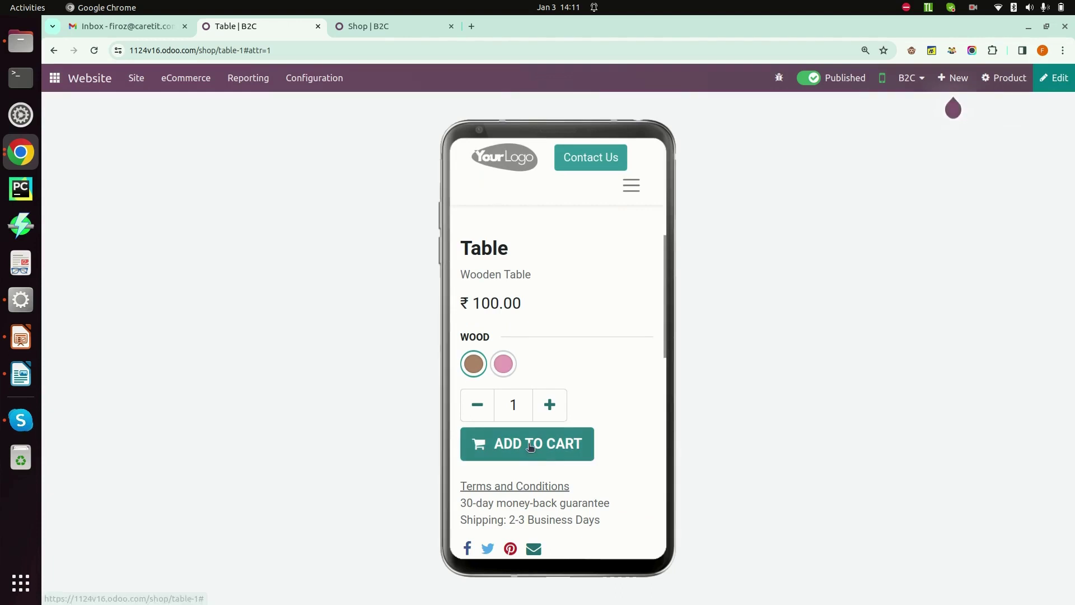
click(574, 436)
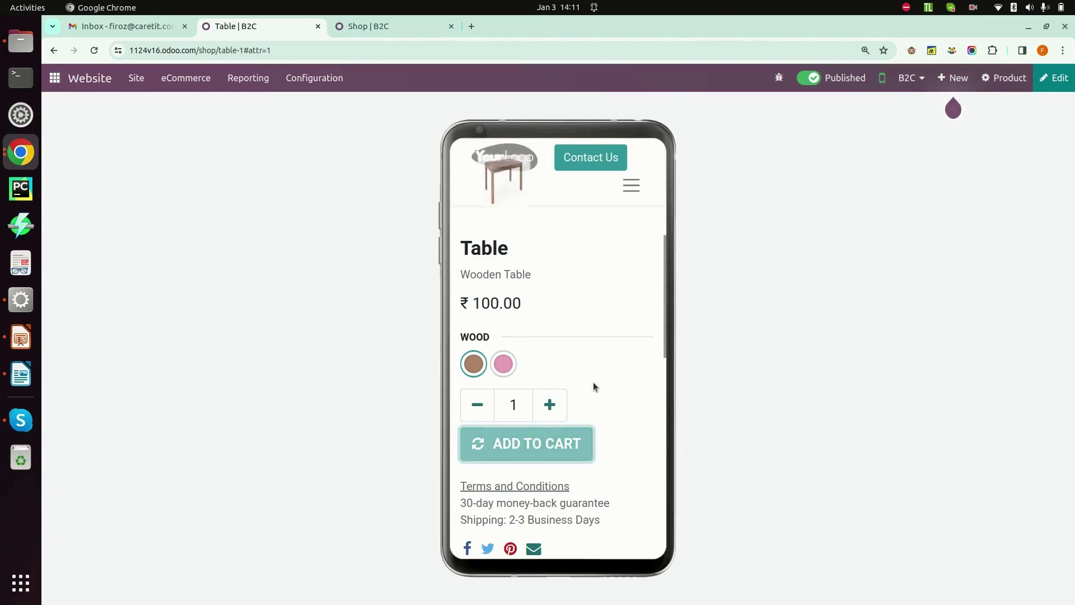
scroll(591, 383, up, 5)
scroll(587, 381, up, 2)
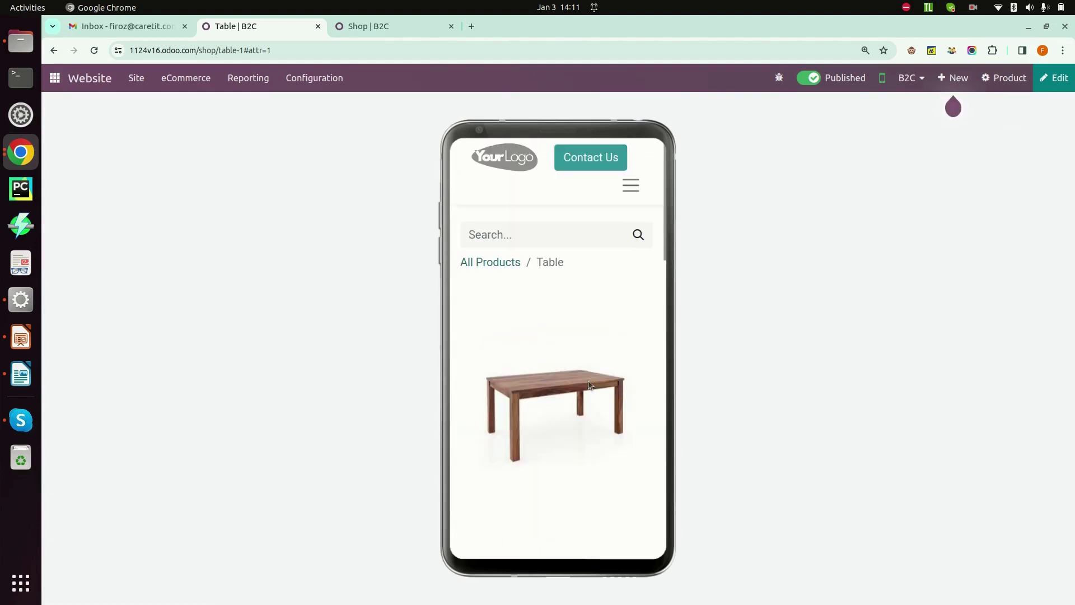
scroll(562, 372, down, 5)
scroll(543, 336, up, 4)
scroll(530, 344, down, 3)
scroll(504, 314, up, 3)
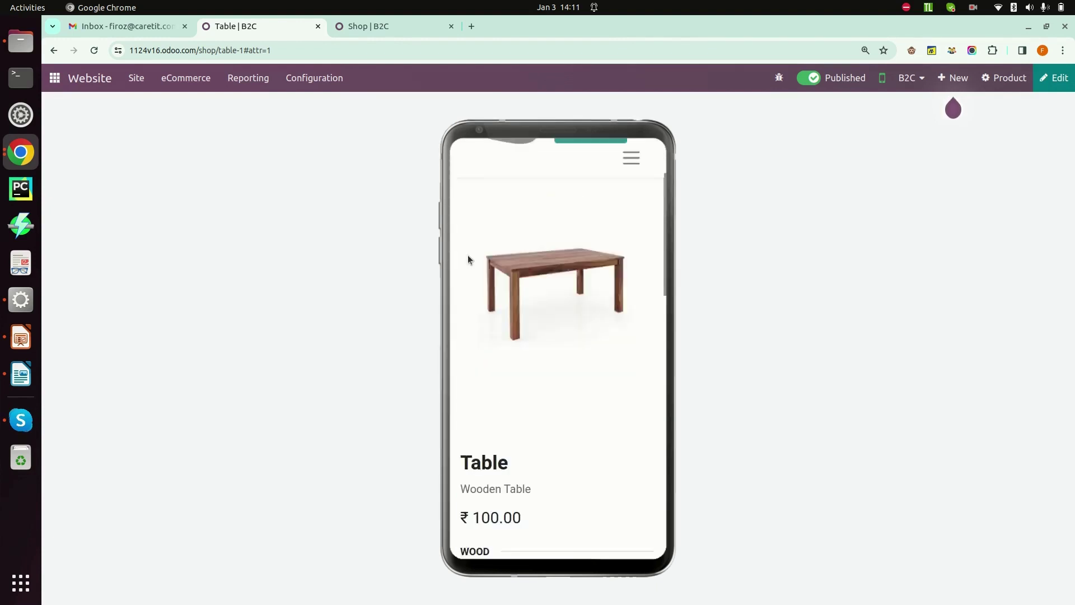
Step: Show the 11242 B2C Shop page in the mobile layout and open the Table product
click(386, 27)
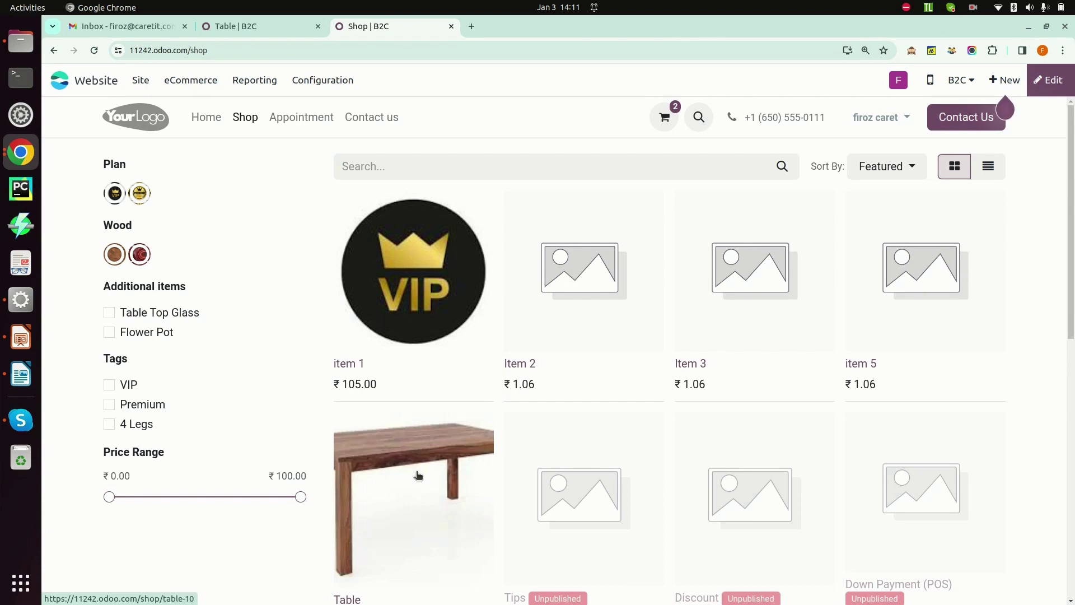
click(930, 80)
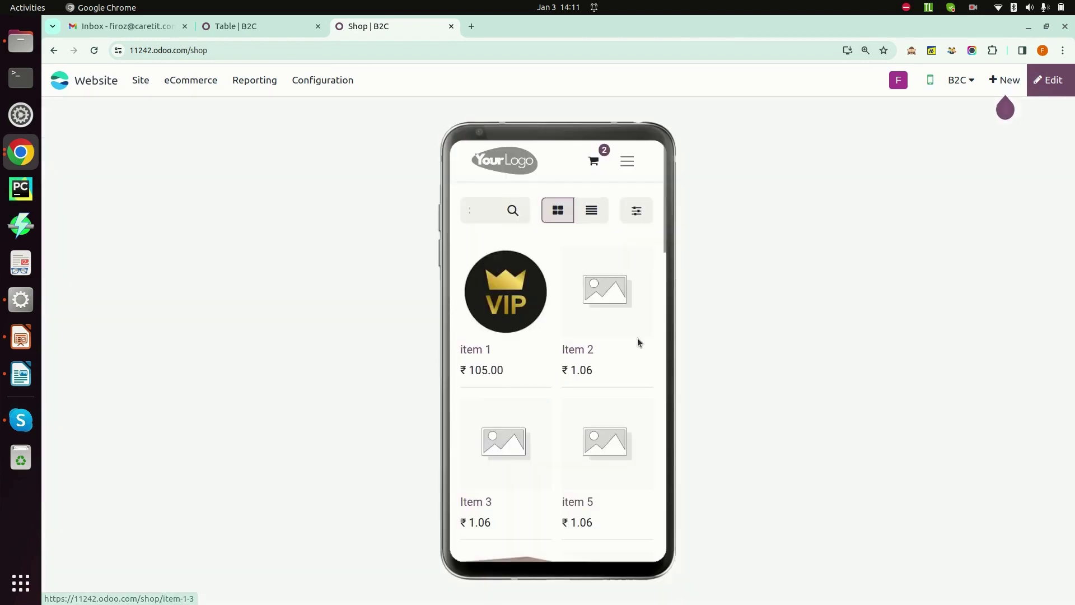
scroll(506, 382, down, 3)
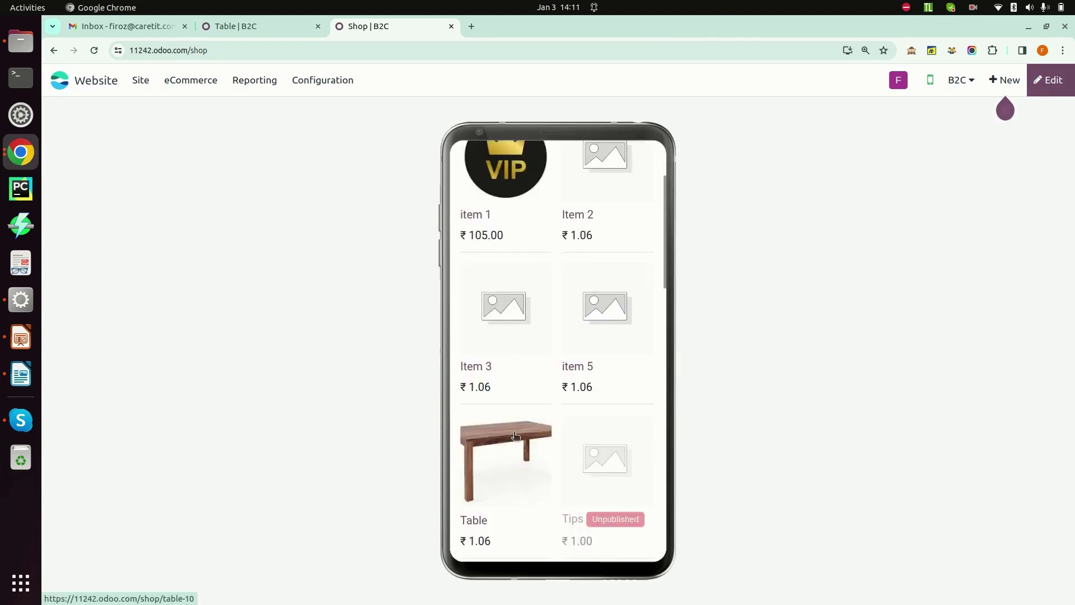
click(501, 465)
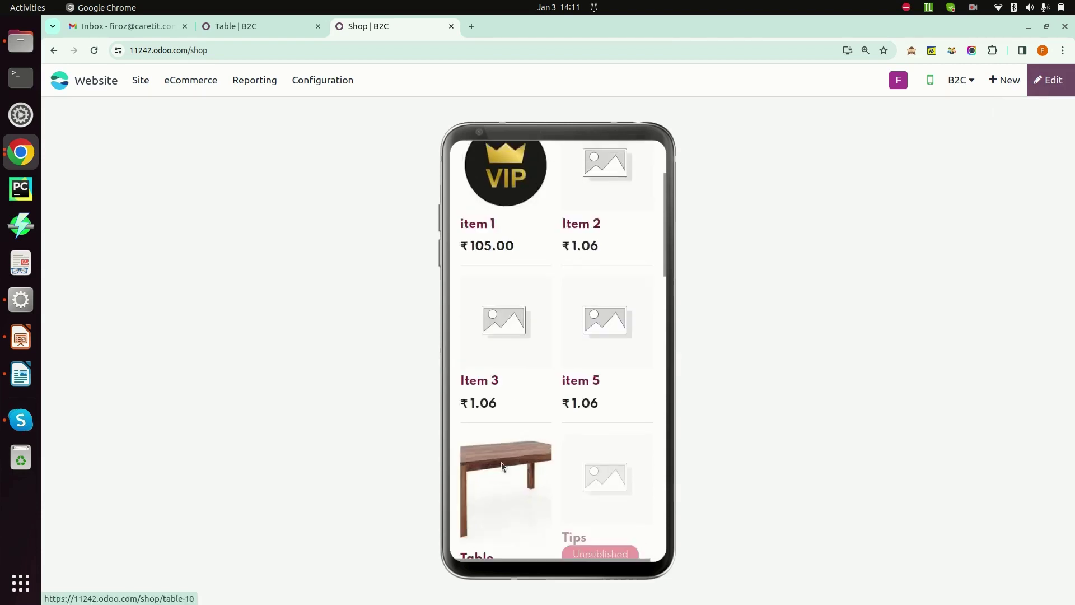
Step: Add one Table without additional items to the cart in the 11242 mobile preview
scroll(518, 408, down, 10)
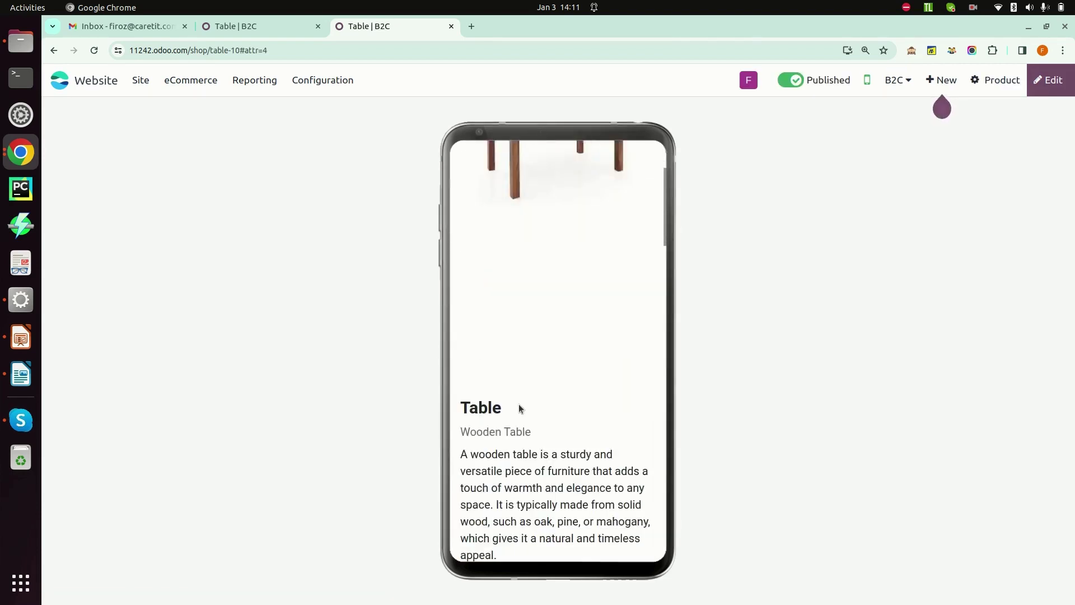
scroll(519, 406, down, 8)
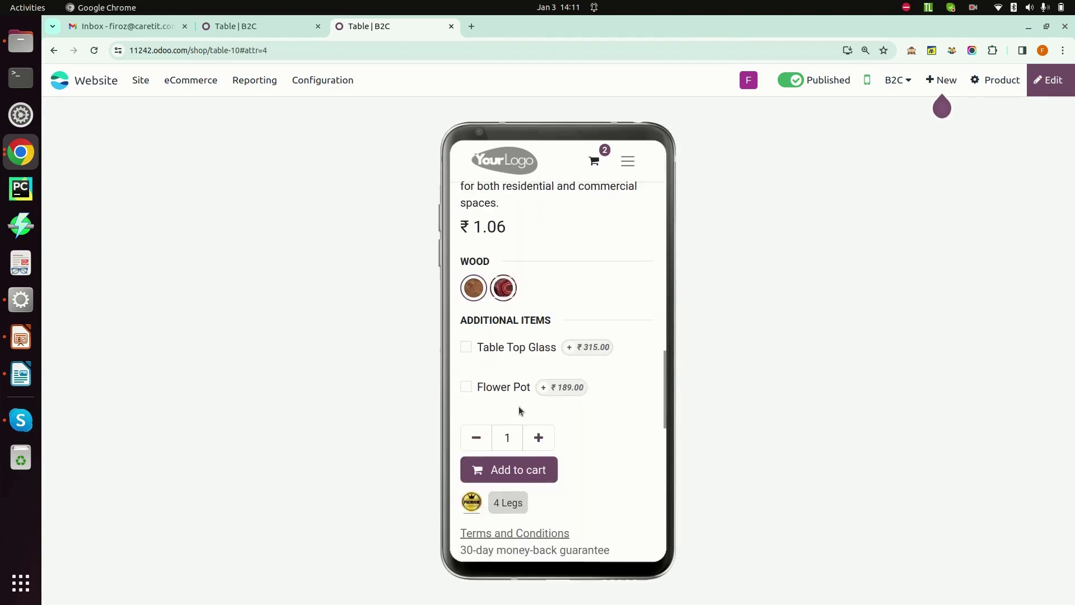
click(541, 337)
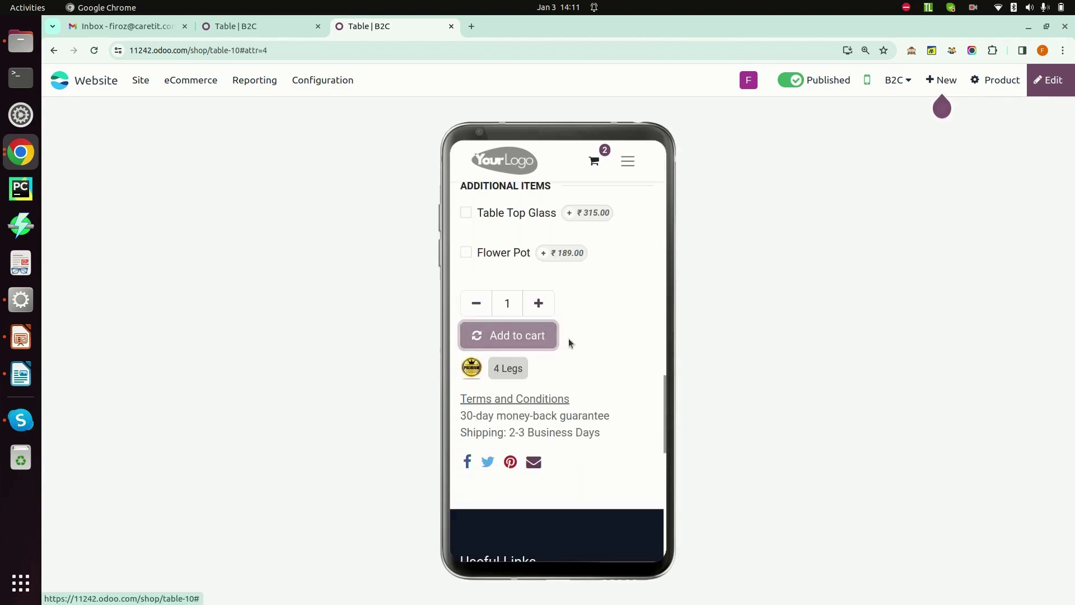
scroll(575, 338, up, 10)
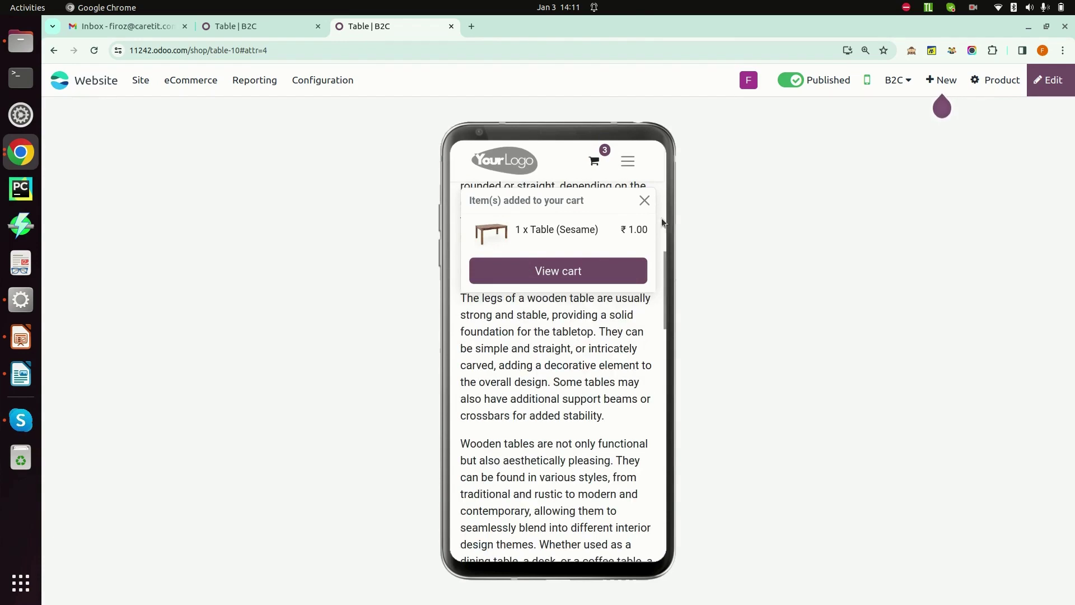
scroll(526, 321, up, 10)
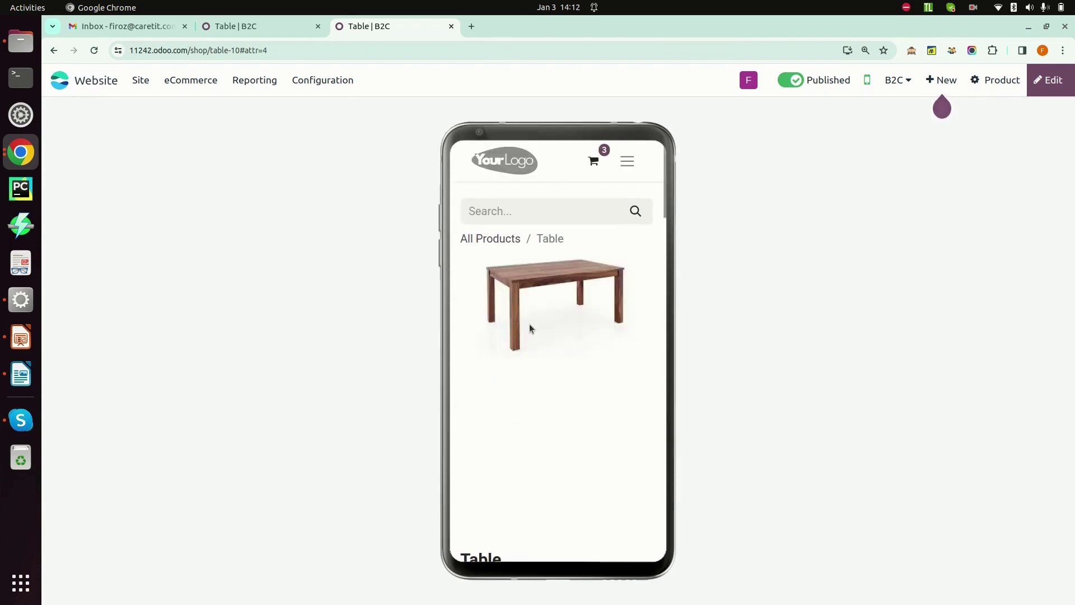
Step: Add another Table to the cart and open the shopping cart from the cart pop-up
scroll(529, 326, down, 5)
scroll(529, 328, up, 5)
scroll(530, 330, down, 10)
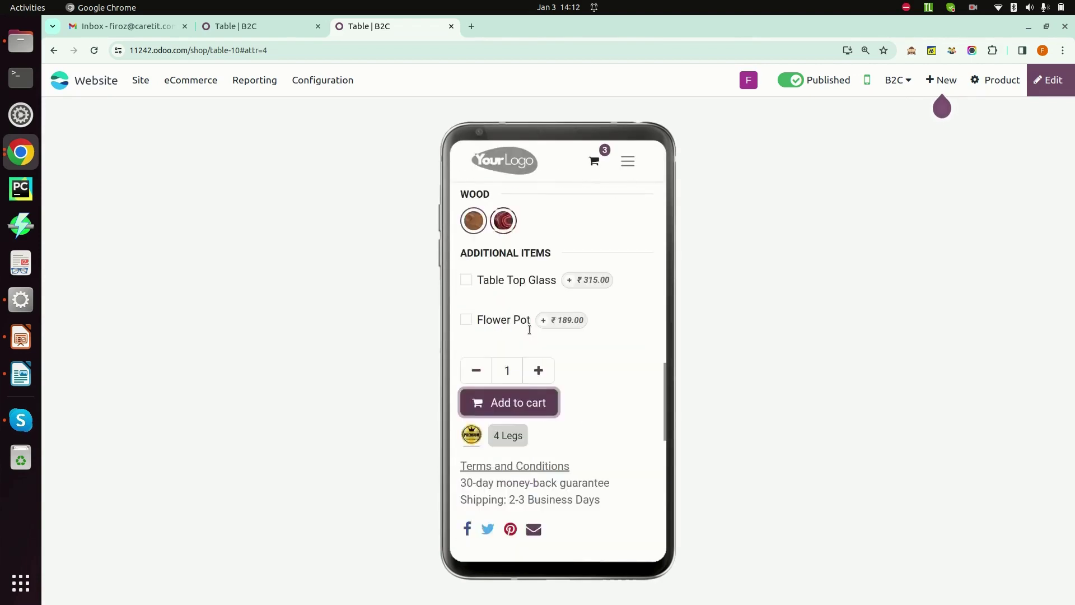
scroll(530, 330, down, 2)
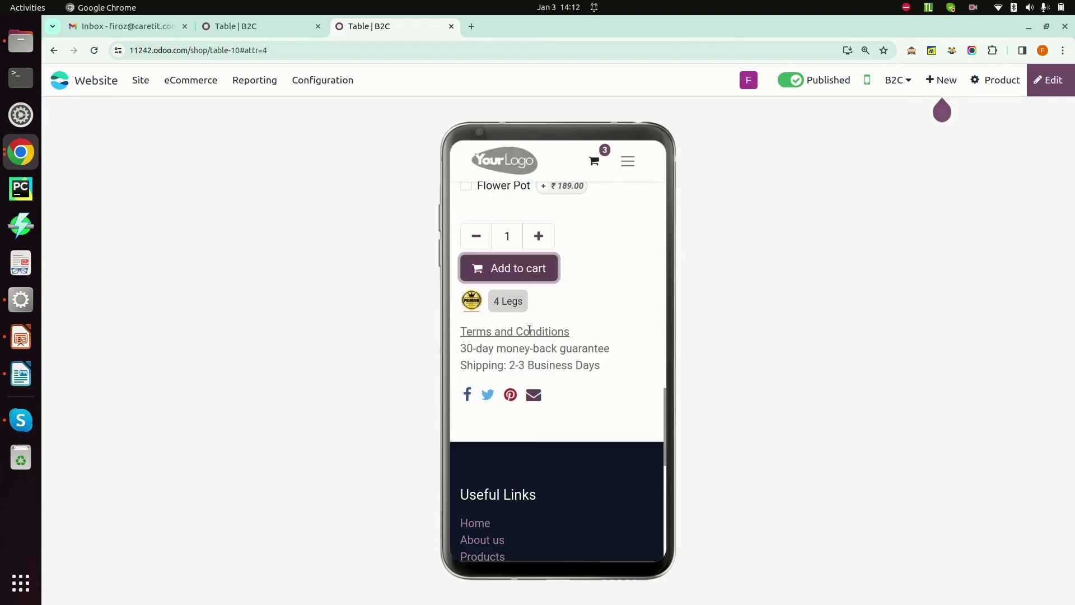
click(525, 272)
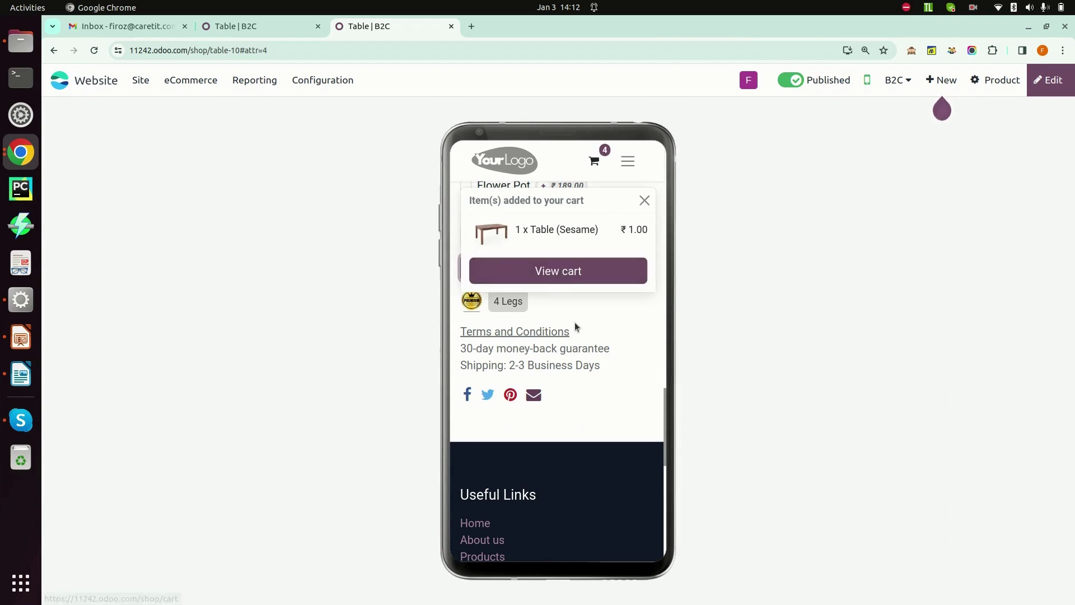
click(580, 285)
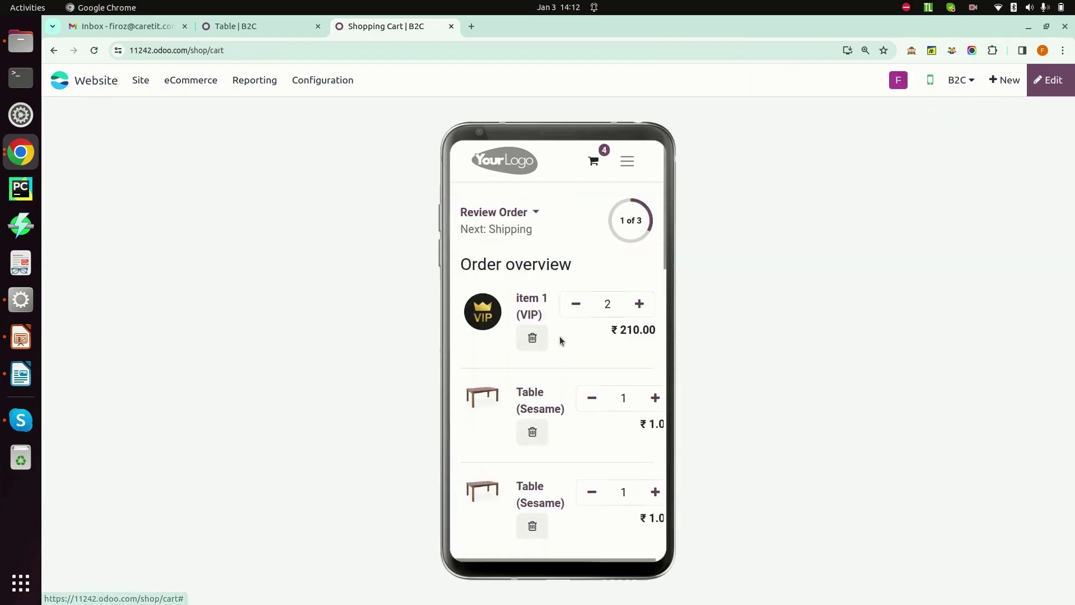
Step: Examine the mobile Review Order page, including its list of checkout stages, the ordered items and the order totals
scroll(547, 338, down, 2)
scroll(547, 335, up, 2)
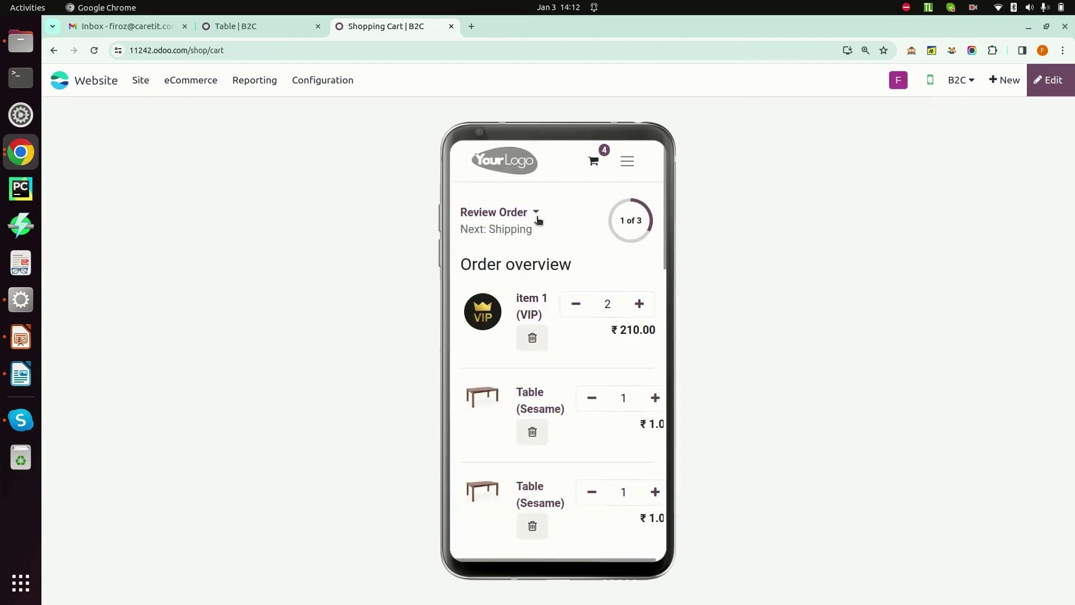
click(536, 214)
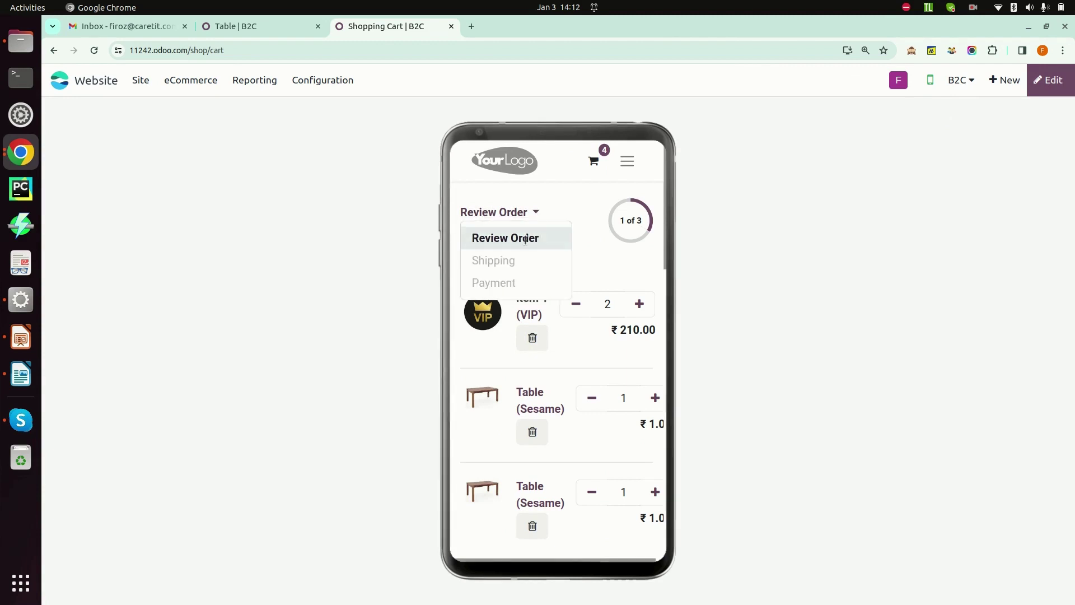
click(624, 232)
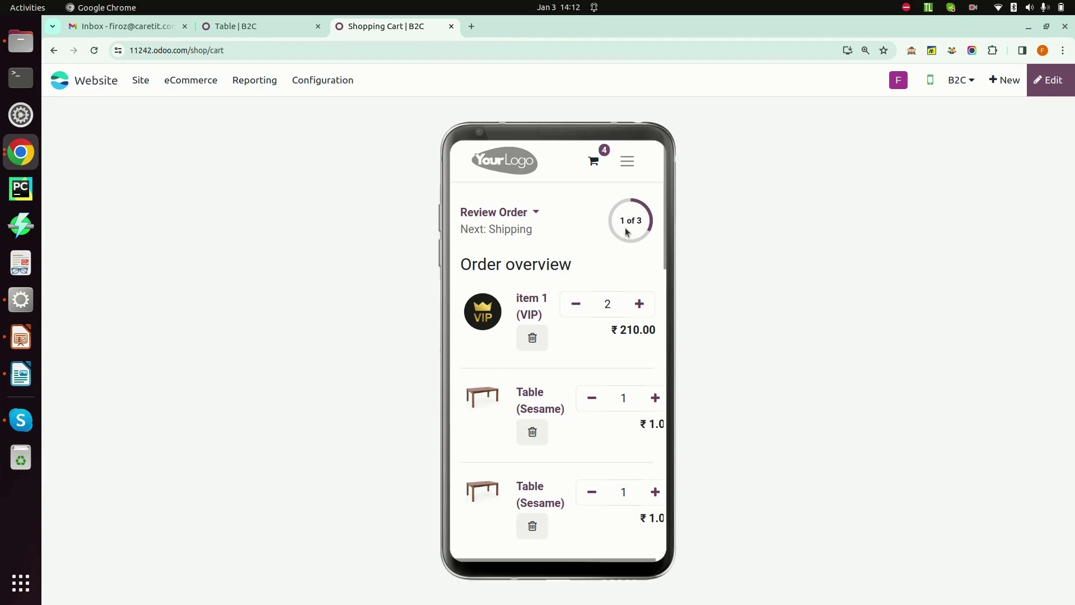
scroll(552, 257, down, 6)
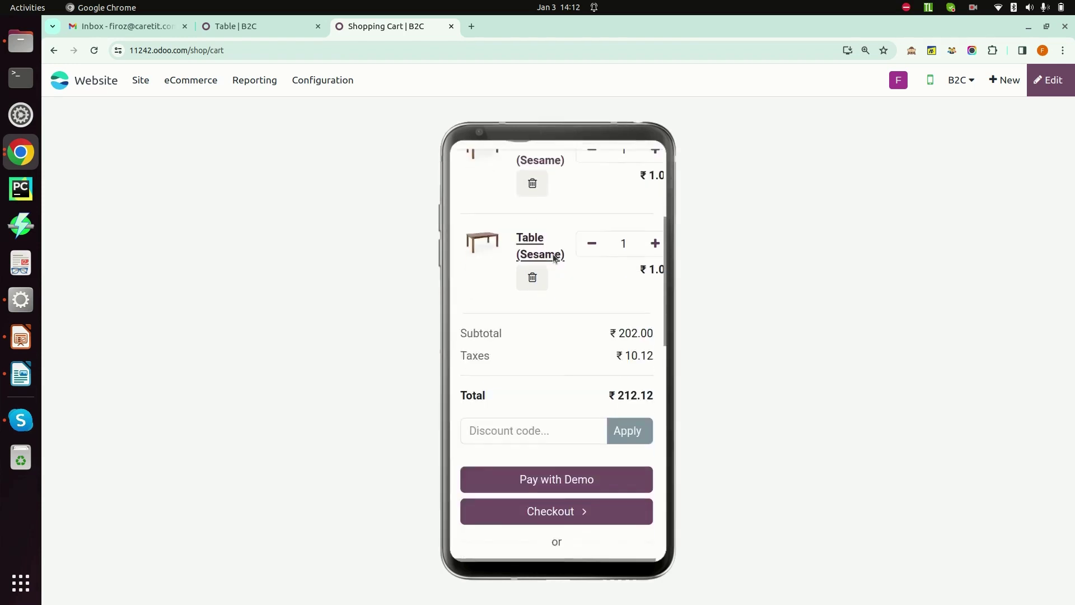
scroll(552, 259, up, 1)
scroll(553, 259, up, 2)
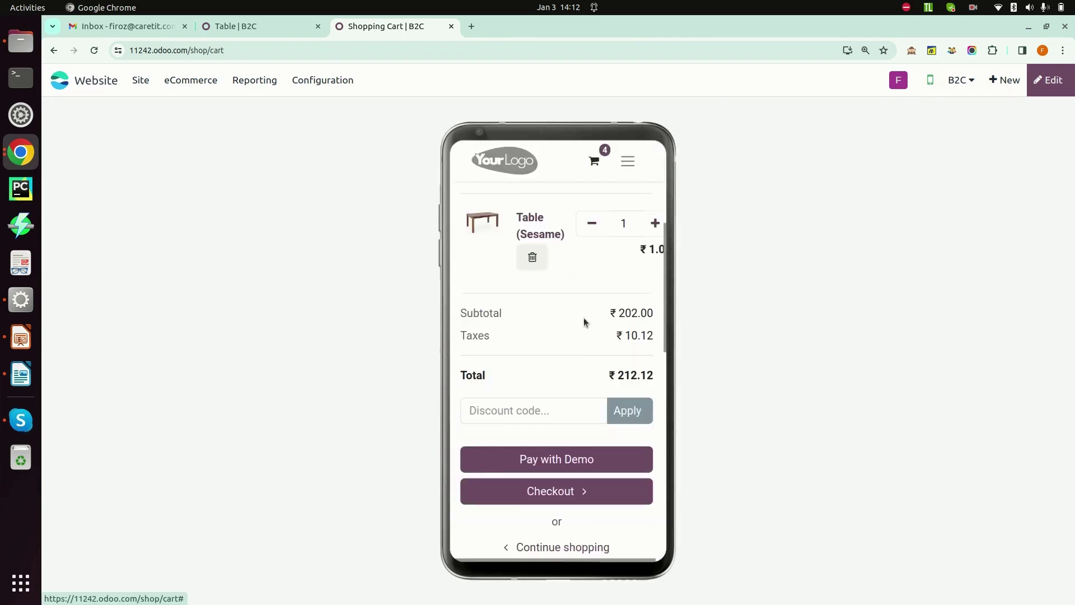
scroll(530, 323, up, 1)
scroll(530, 318, up, 5)
scroll(487, 356, down, 2)
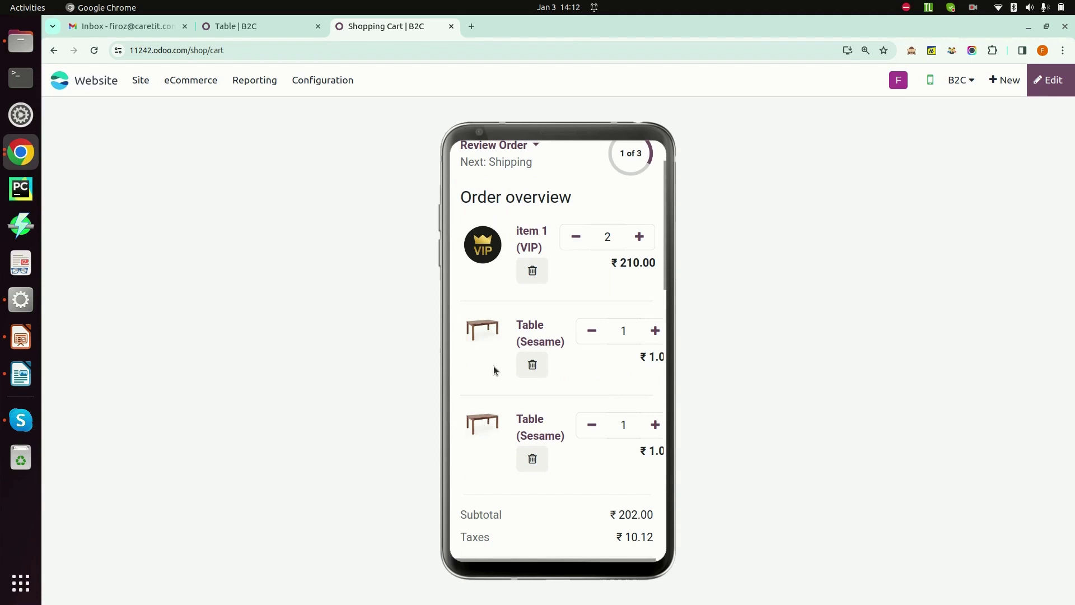
scroll(492, 363, up, 2)
Step: Return the 1124v16 B2C Table page to the desktop layout and check the Other features slide in LibreOffice Impress
click(264, 26)
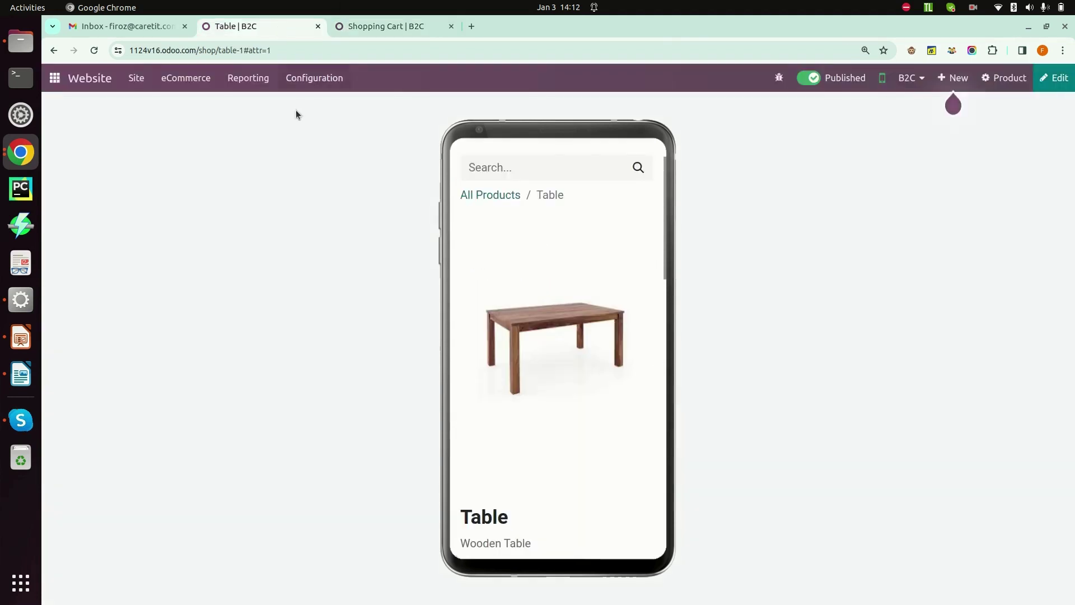
click(882, 78)
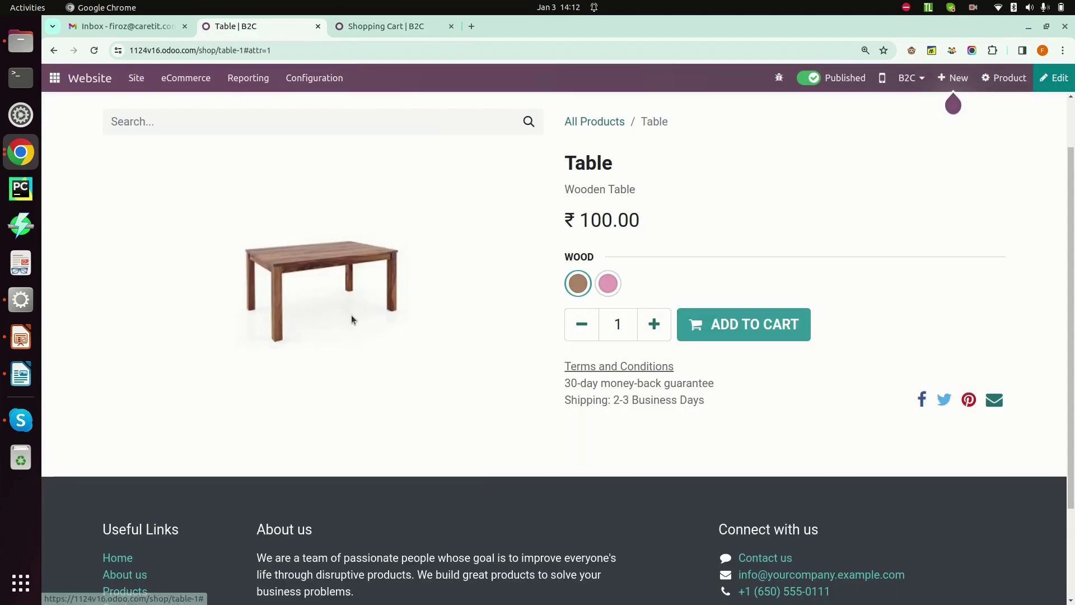
key(alt+Tab)
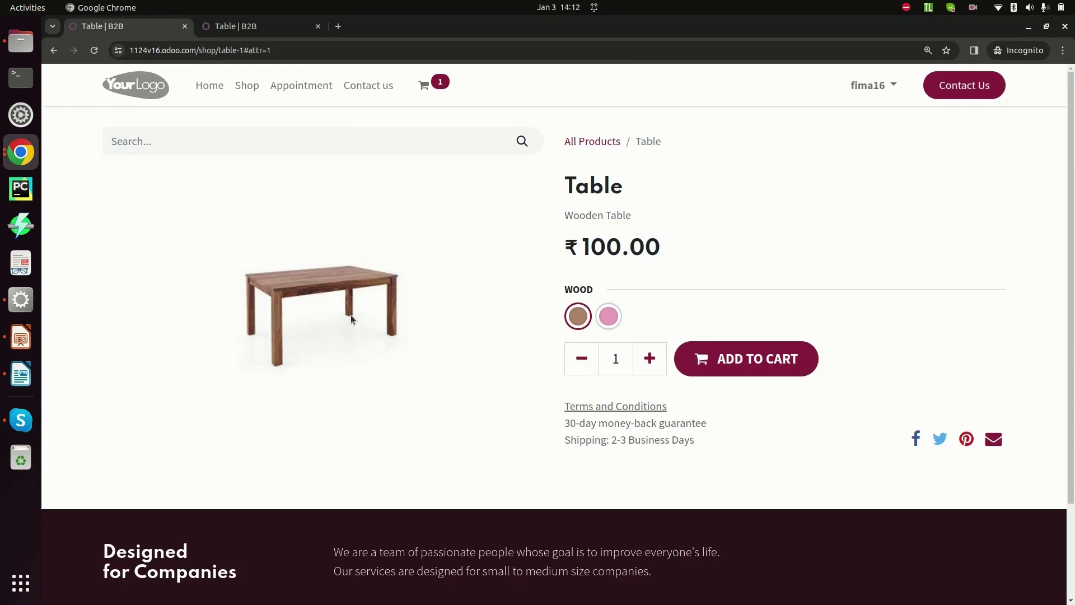
click(30, 343)
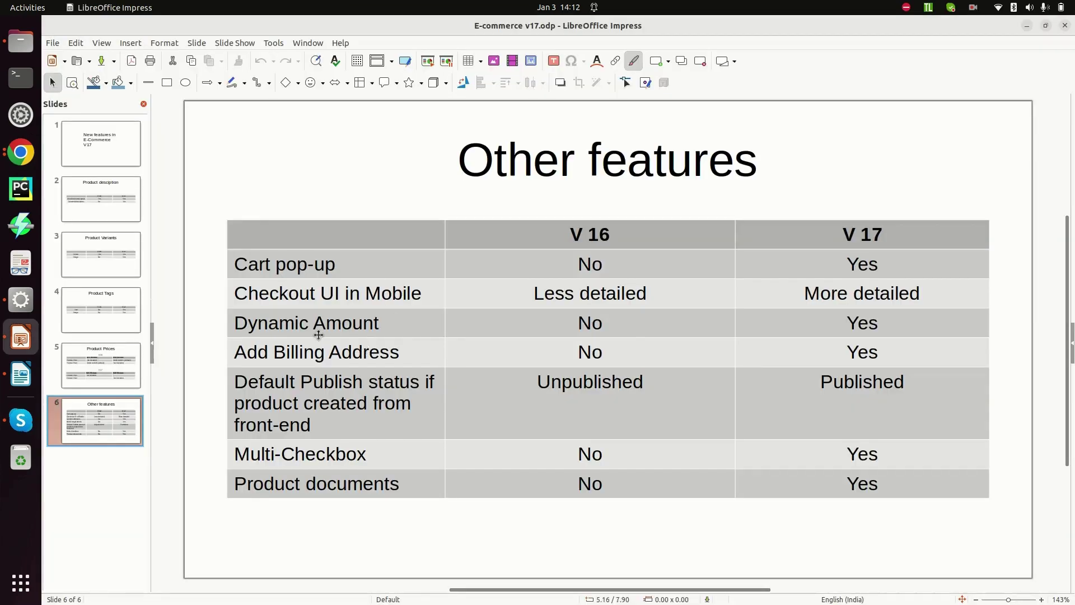
Step: Switch to the incognito Chrome window, open the 1124v16 B2B shopping cart and increase the Table quantity by one
key(alt+Tab)
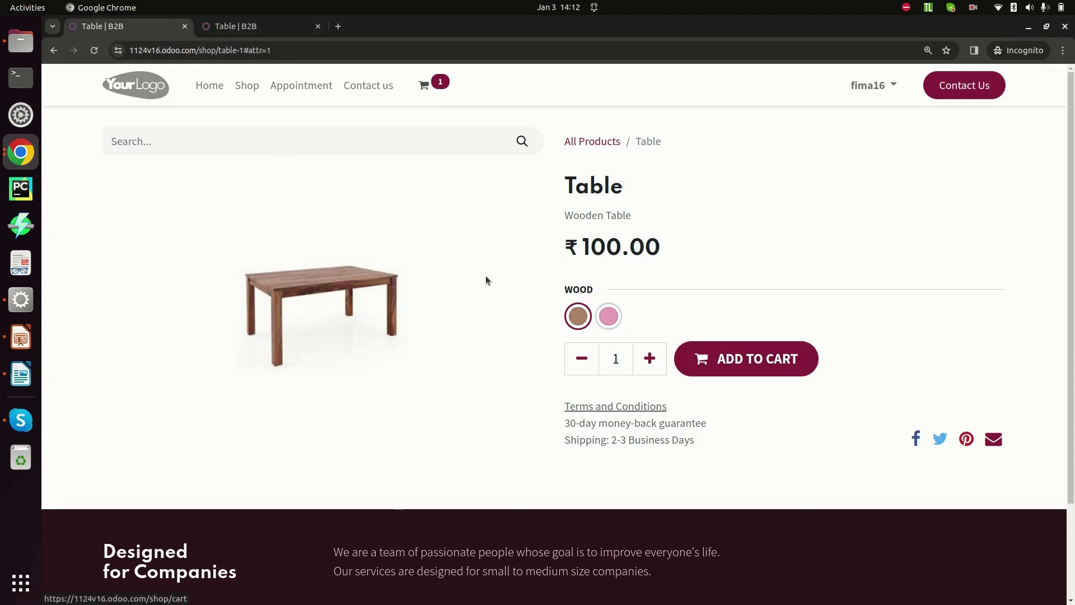
mouse_move(426, 84)
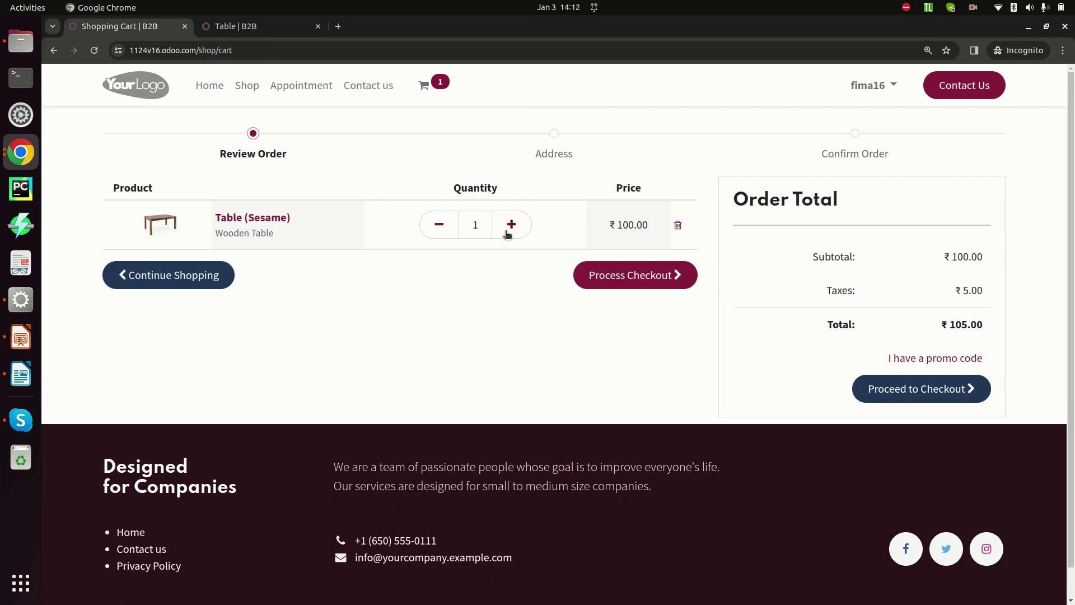
click(511, 227)
Step: Open the 11242 B2B shopping cart and raise the Table quantity to 3
click(258, 29)
scroll(489, 321, up, 7)
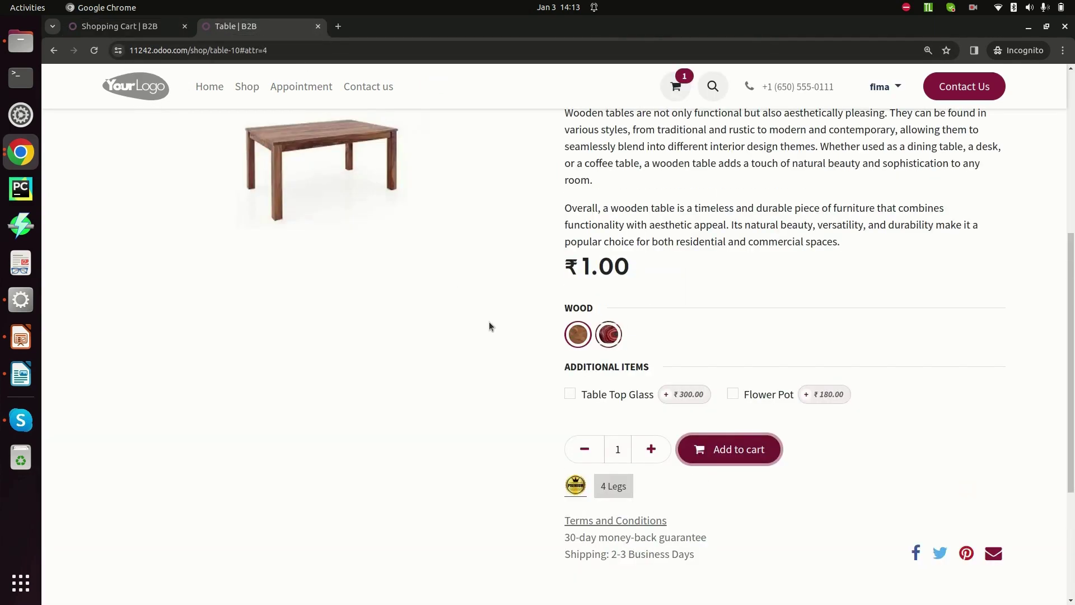
click(682, 88)
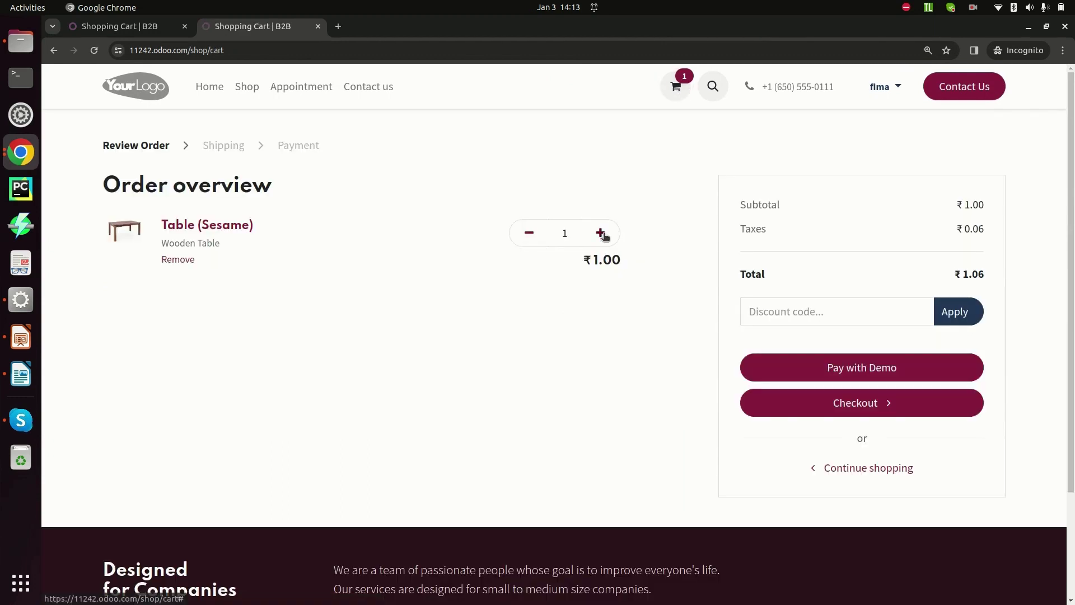
click(602, 234)
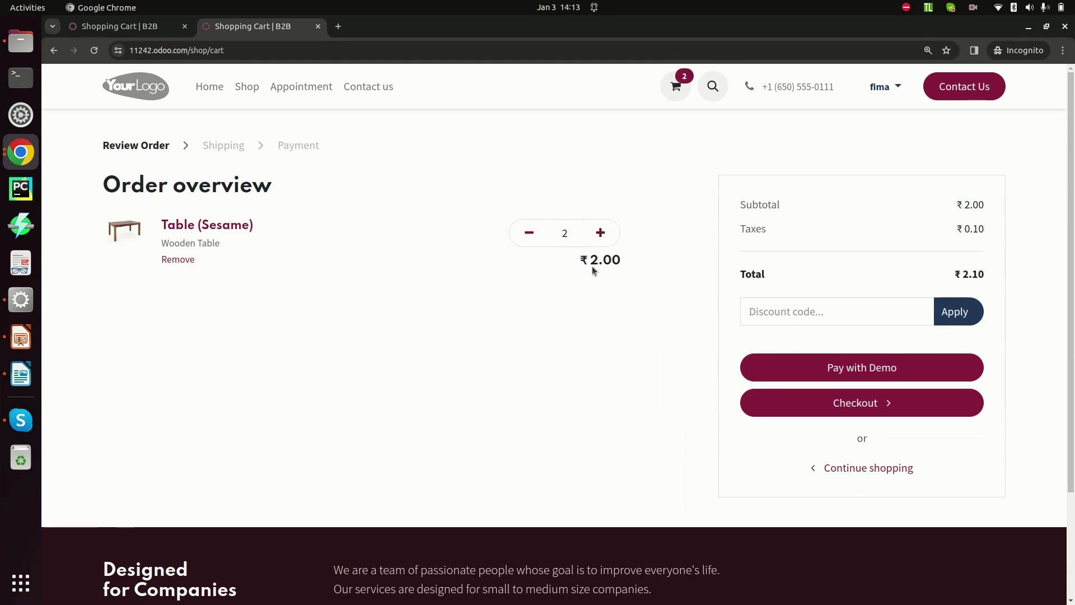
click(603, 235)
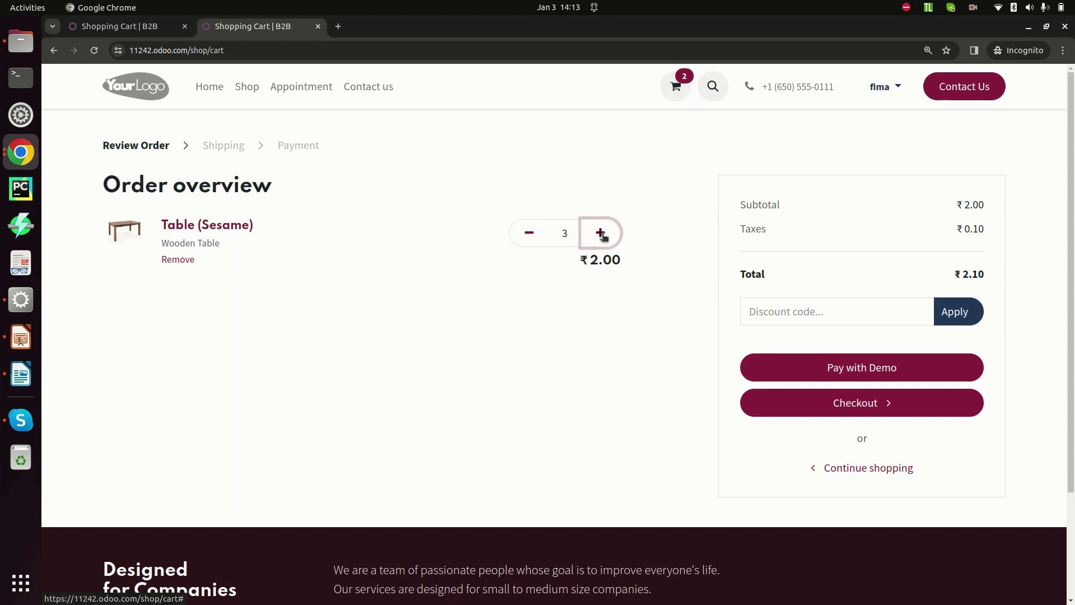
Step: Reduce the Table quantity in the 11242 B2B cart to 1 and check the Other features slide in LibreOffice Impress
click(530, 234)
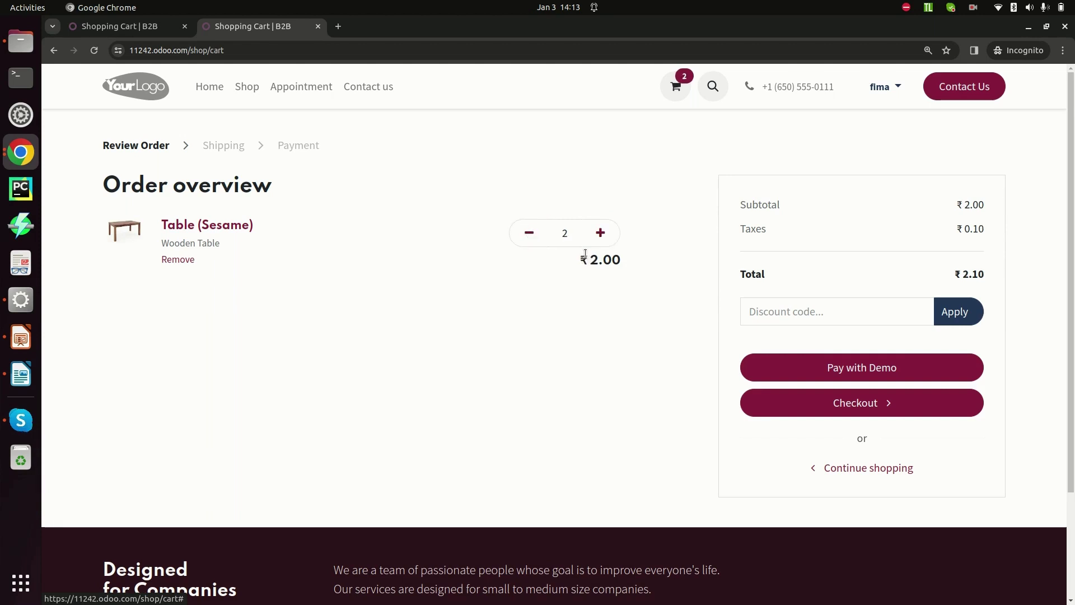
click(529, 233)
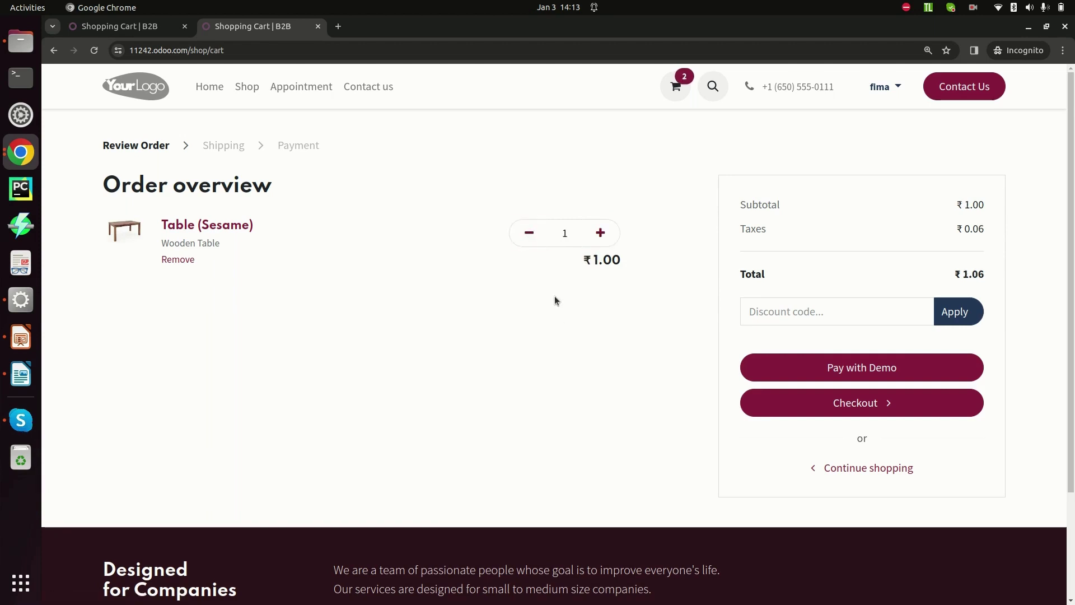
key(alt+Tab)
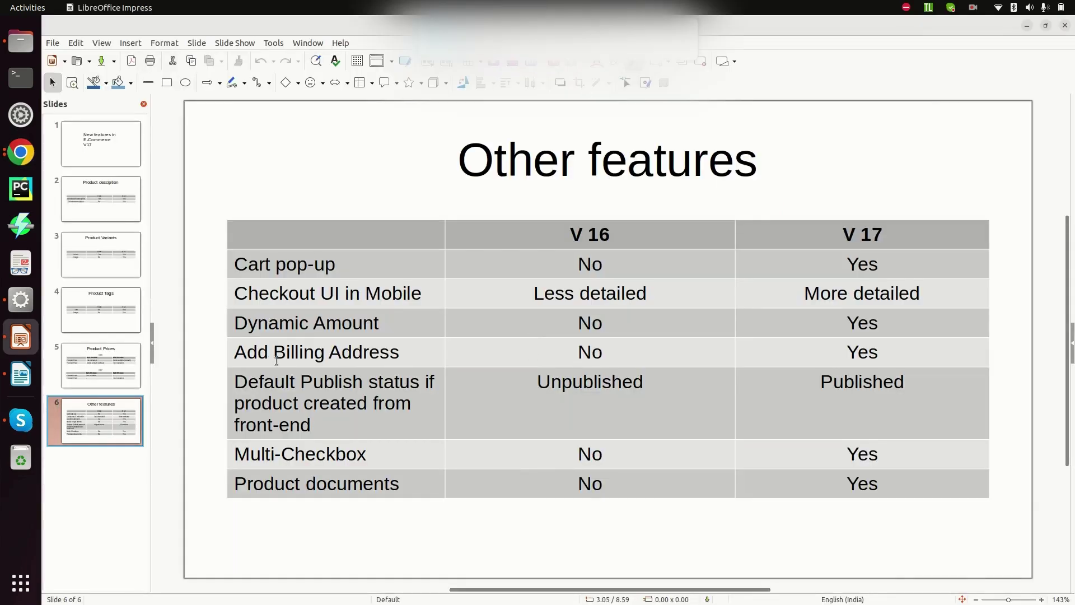
key(alt+Tab)
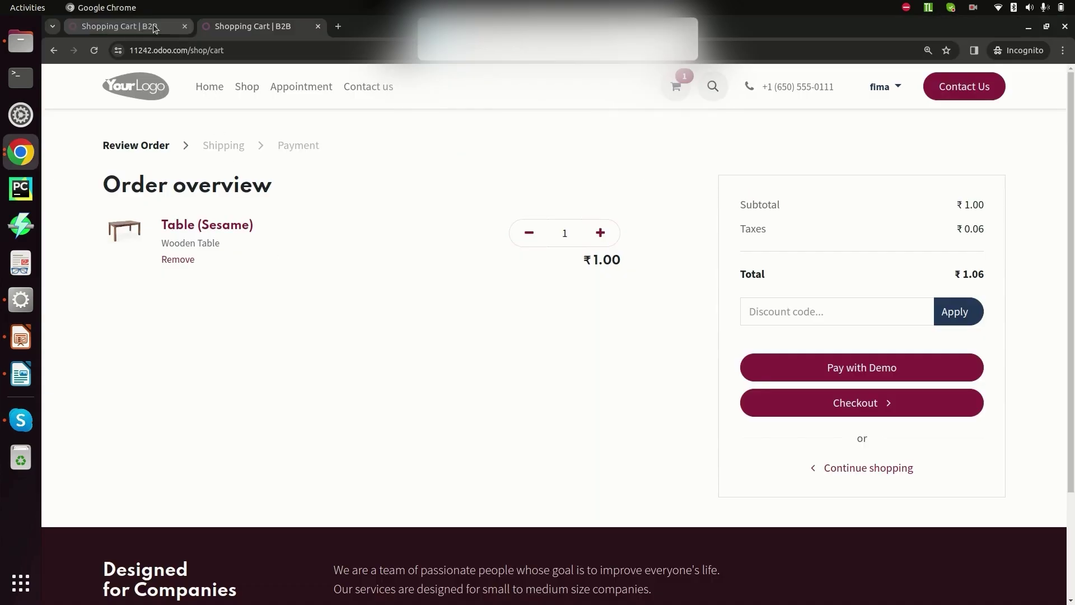
Step: Proceed to checkout from the 1124v16 B2B cart and examine its billing and shipping address options, including the billing address edit form
click(149, 28)
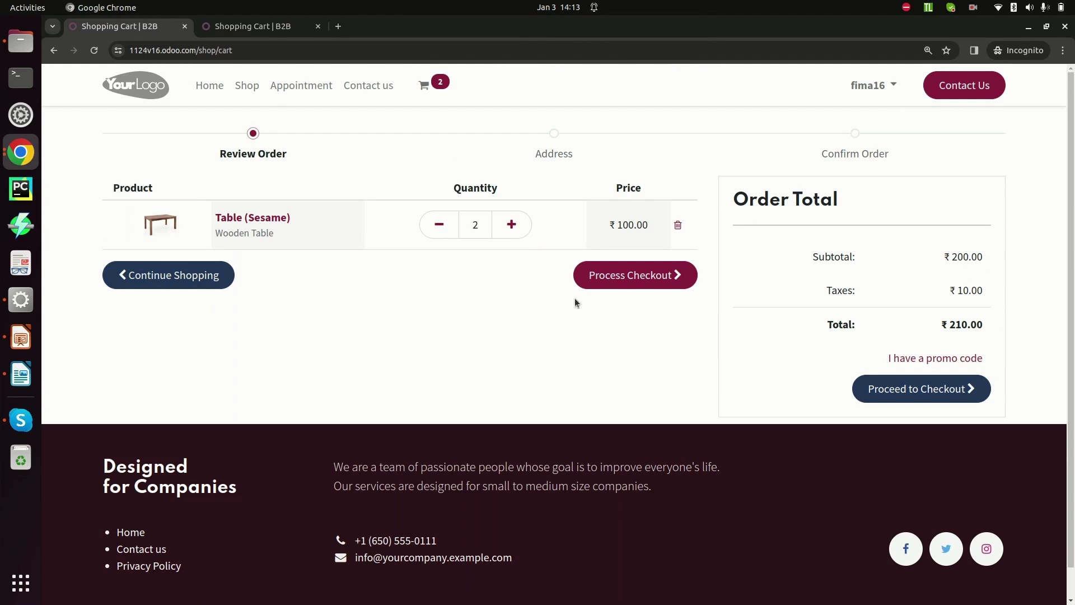
click(640, 280)
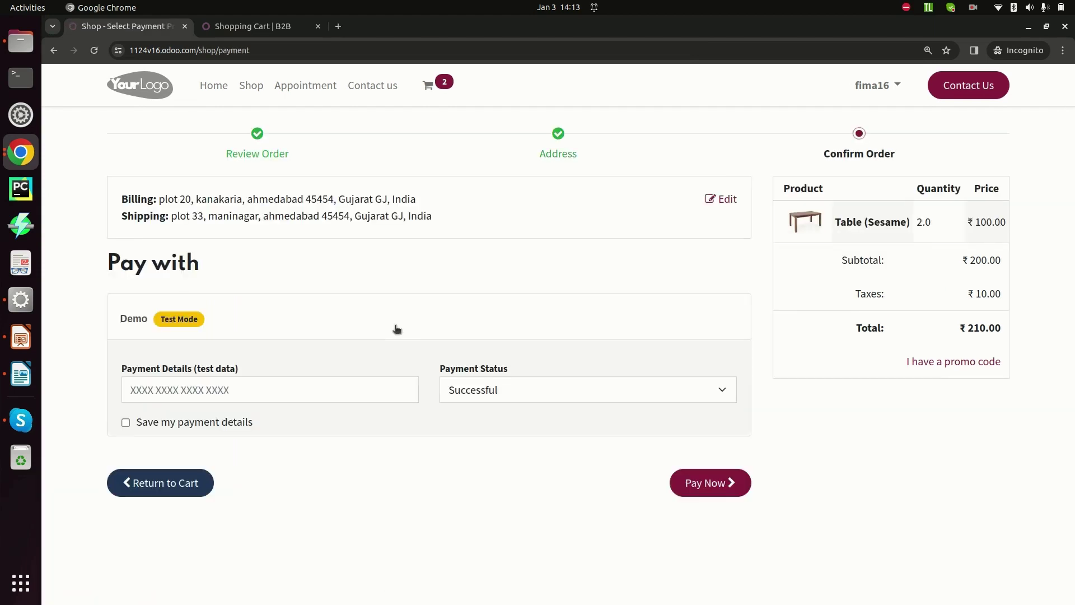
click(717, 199)
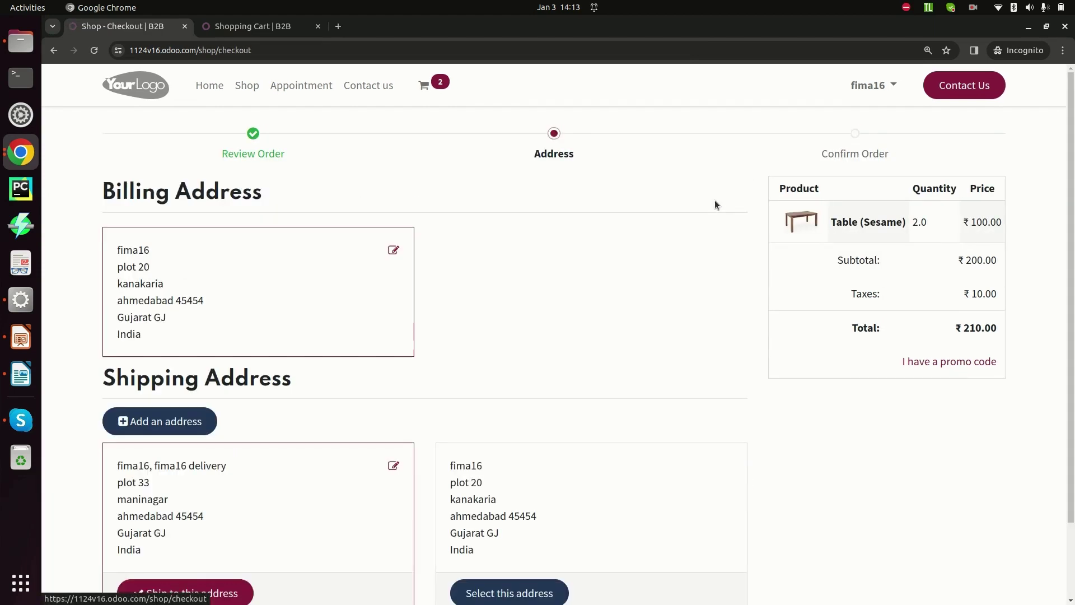
scroll(468, 300, down, 2)
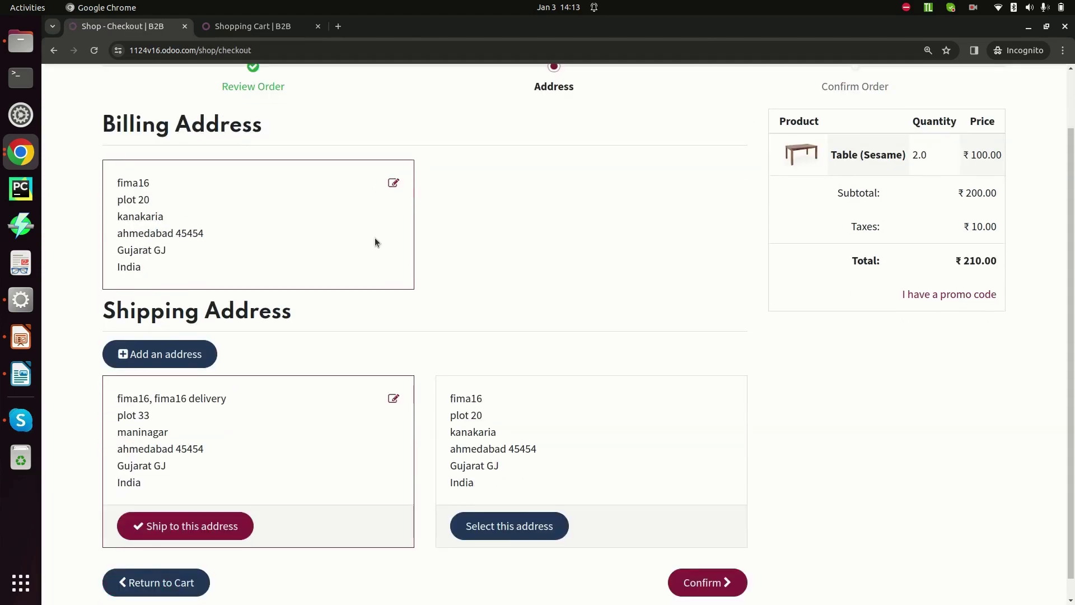
scroll(371, 240, up, 2)
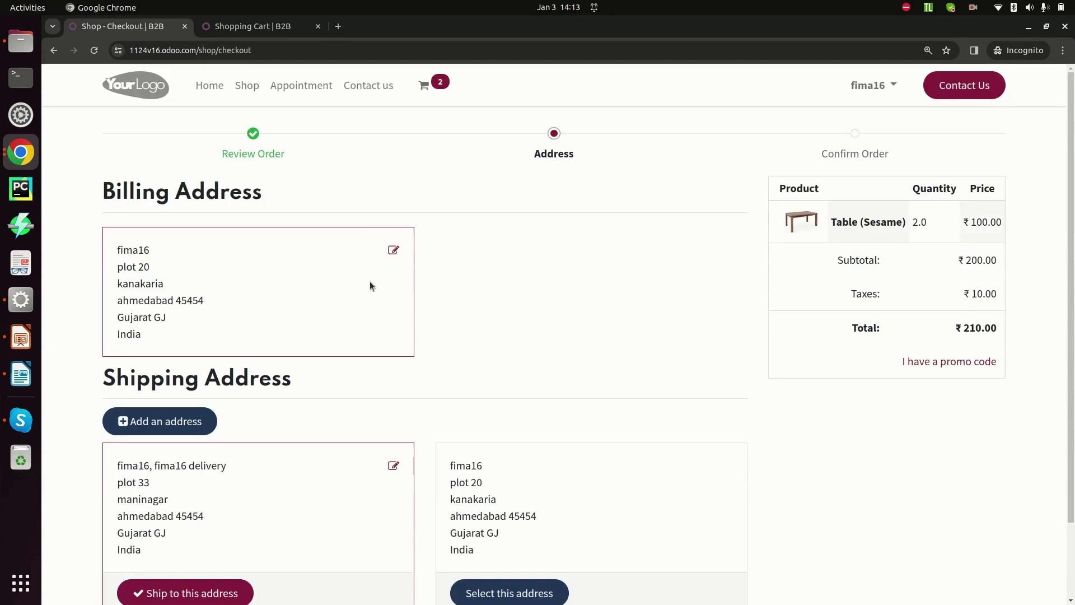
click(395, 251)
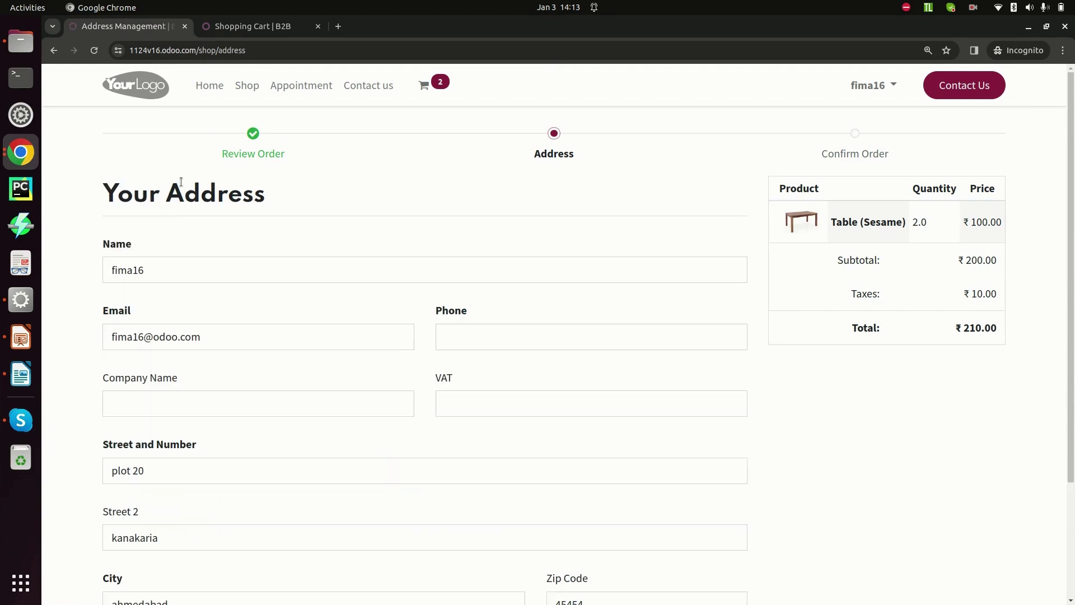
click(54, 50)
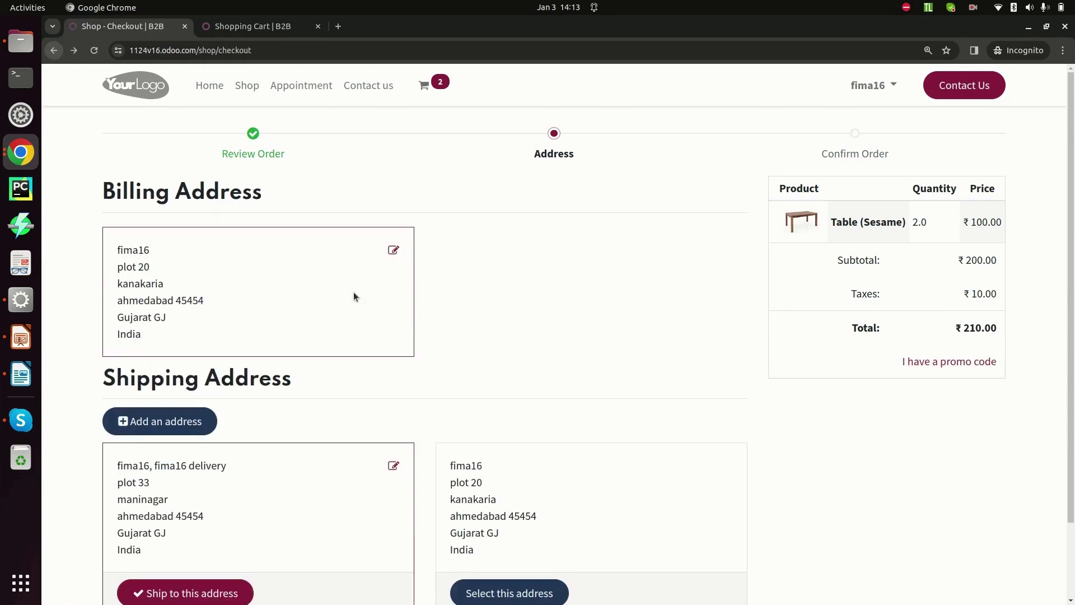
Step: Set the Table quantity to 2 in the 11242 B2B cart, proceed to checkout and open the order's addresses for editing
click(252, 28)
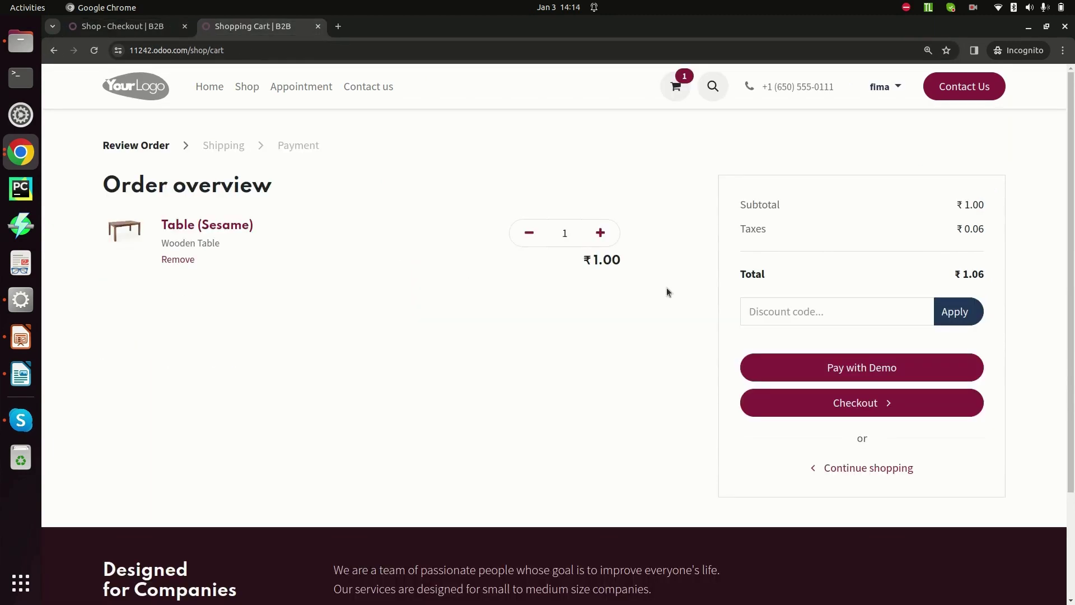
click(600, 232)
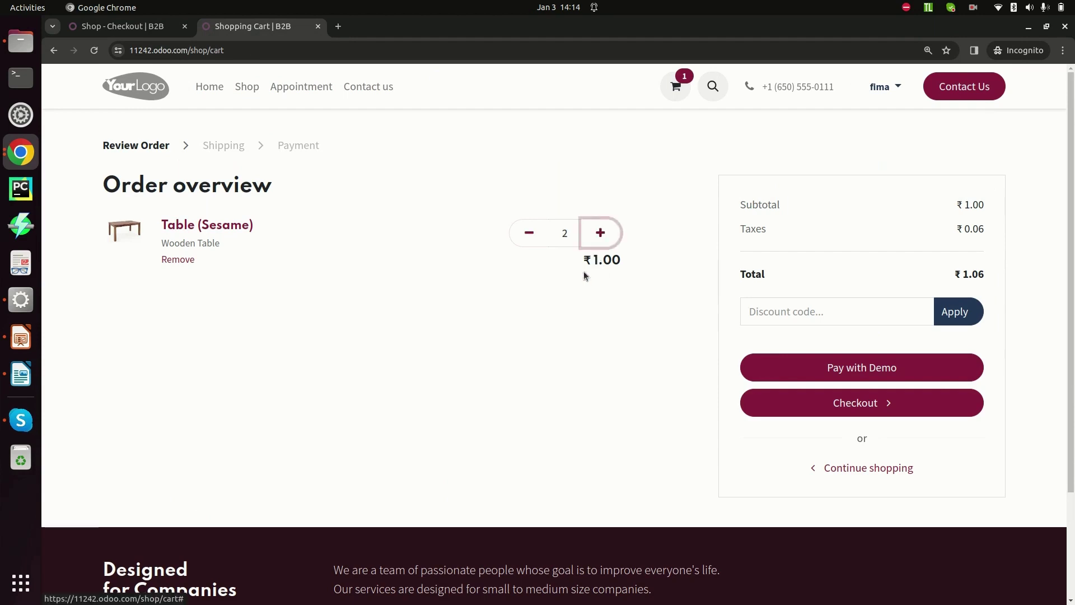
click(858, 403)
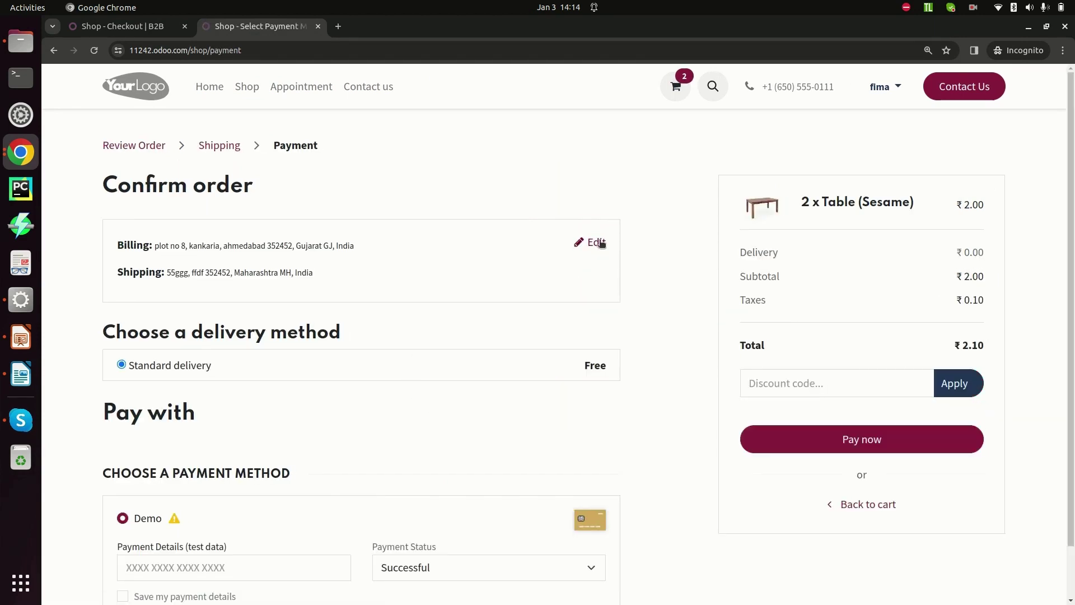
click(597, 242)
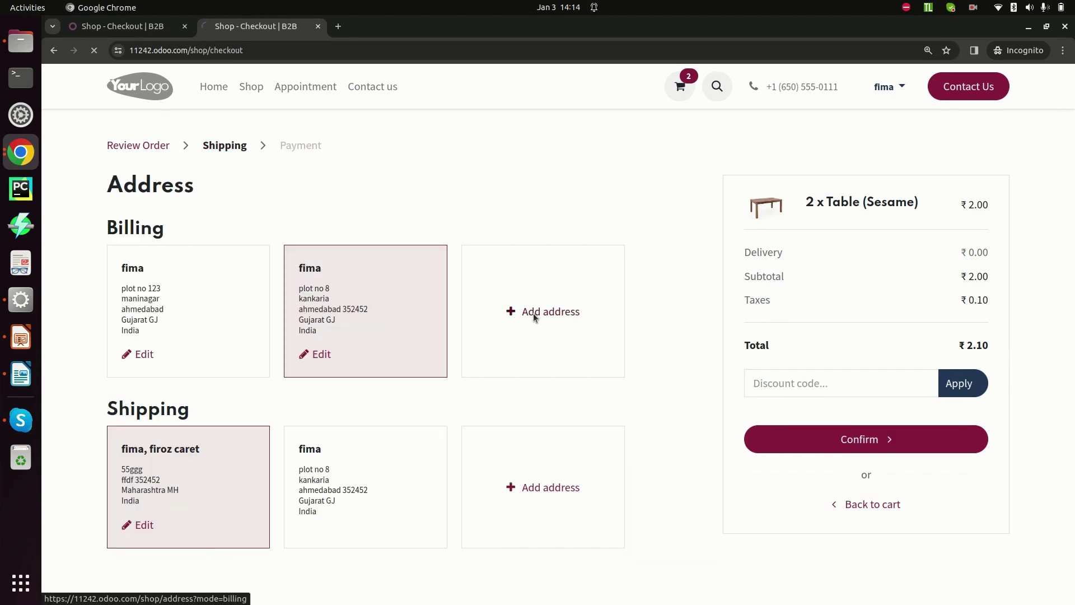
Step: Examine the form for adding a new billing address in the 11242 checkout, then return to the address overview
click(53, 50)
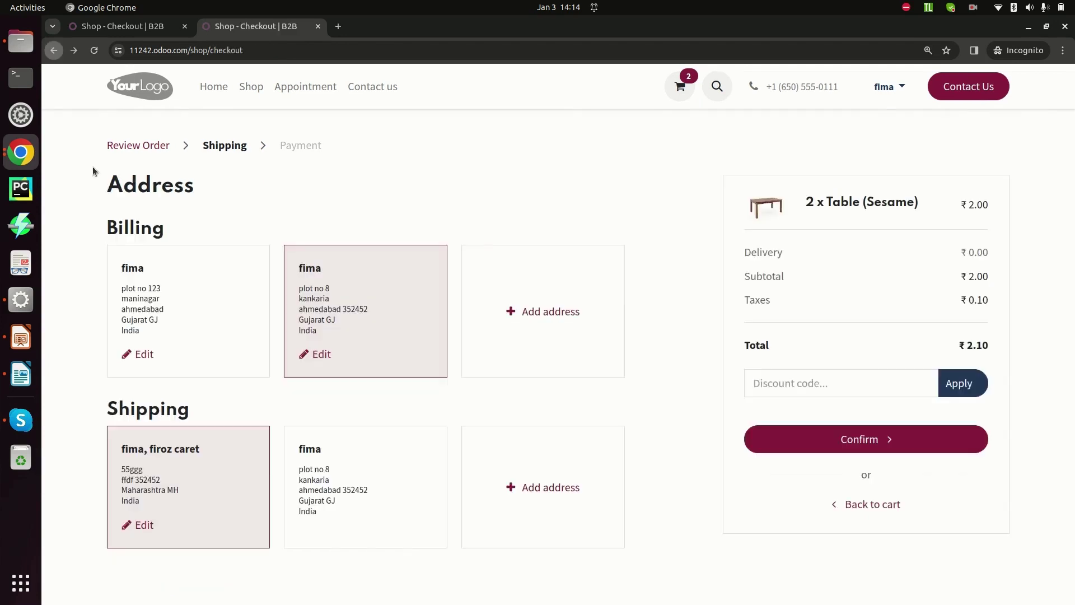
click(541, 315)
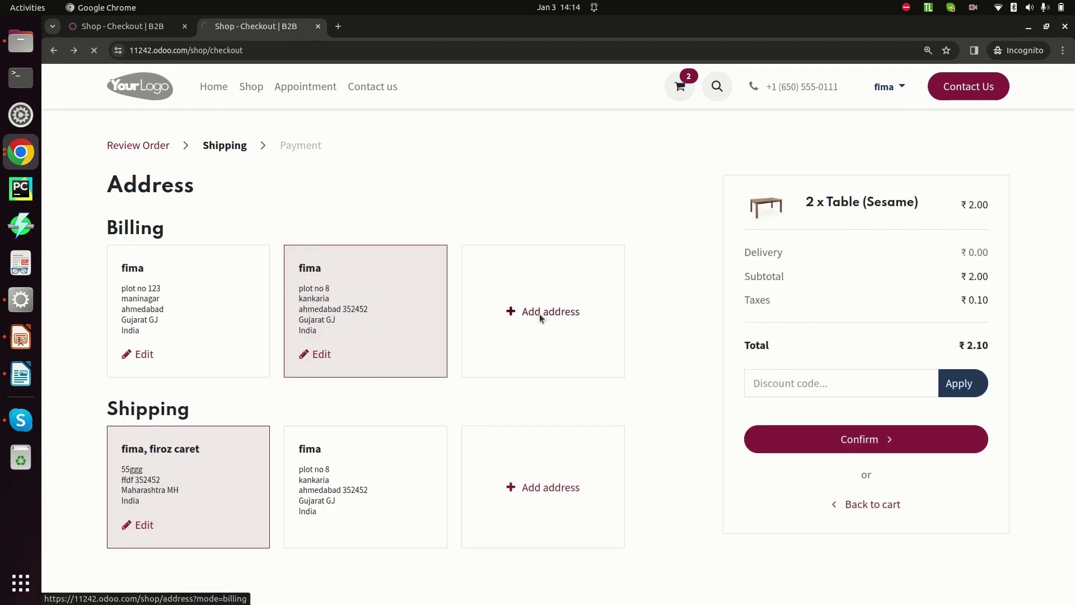
scroll(224, 365, down, 3)
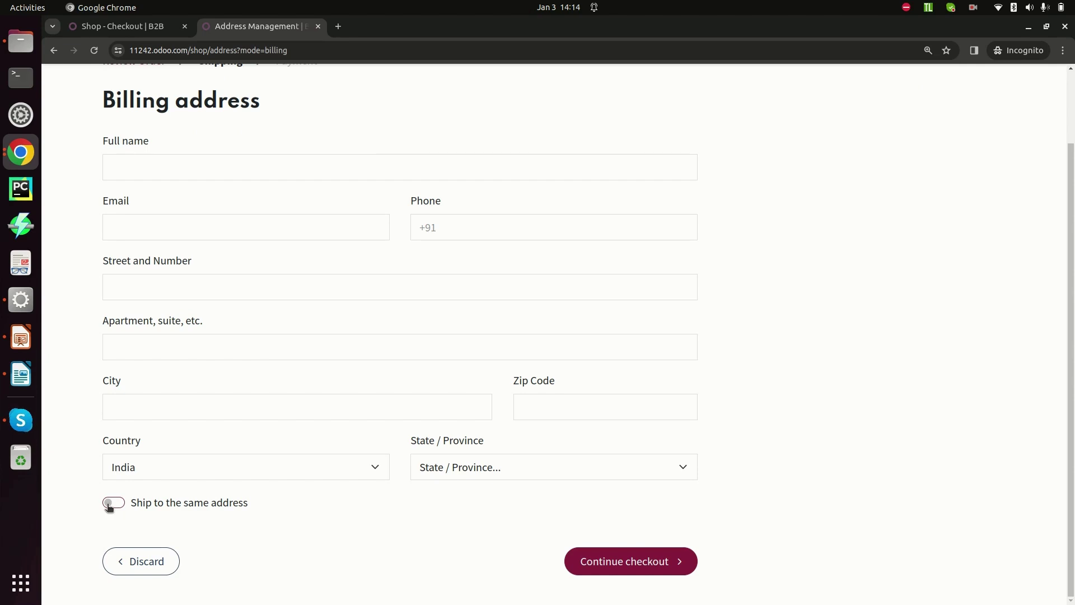
scroll(105, 504, up, 2)
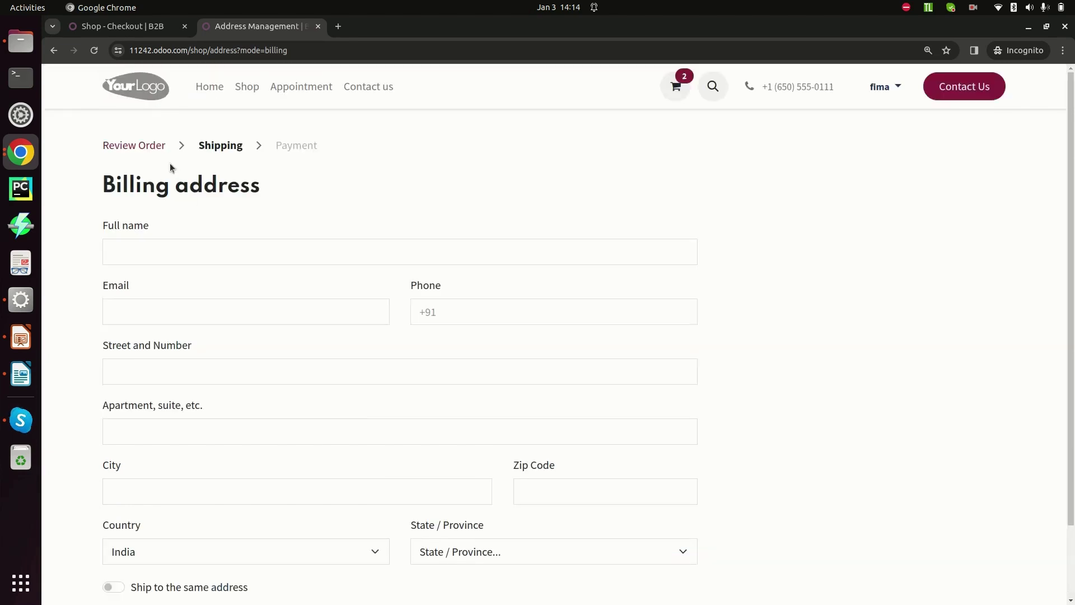
click(54, 50)
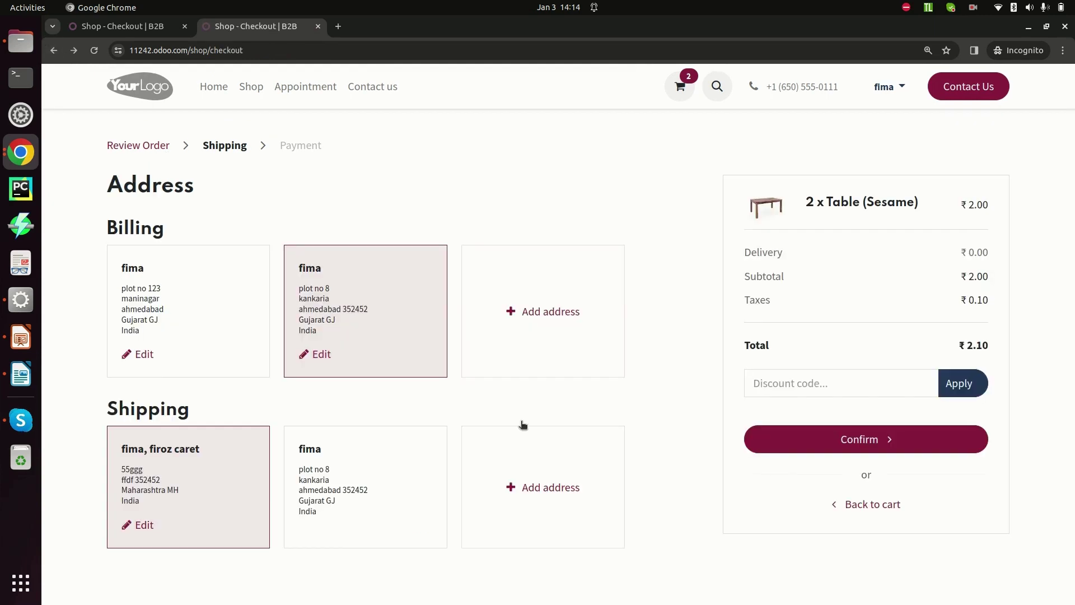
Step: Check the Other features slide in LibreOffice Impress and bring up the 1124v16 B2C Table page in the regular Chrome window
key(alt+Tab)
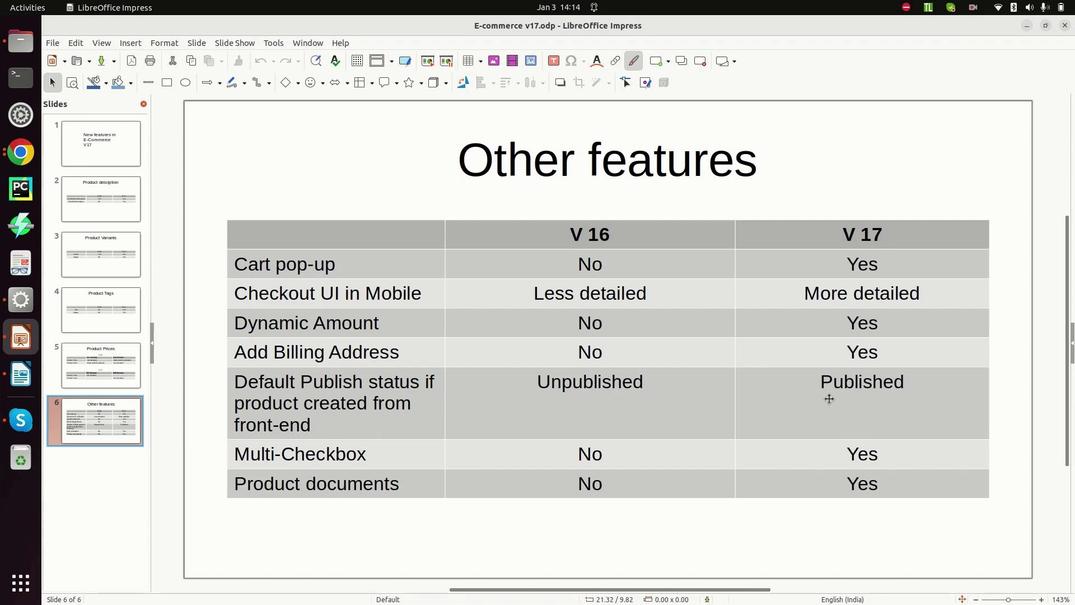
key(alt+Tab)
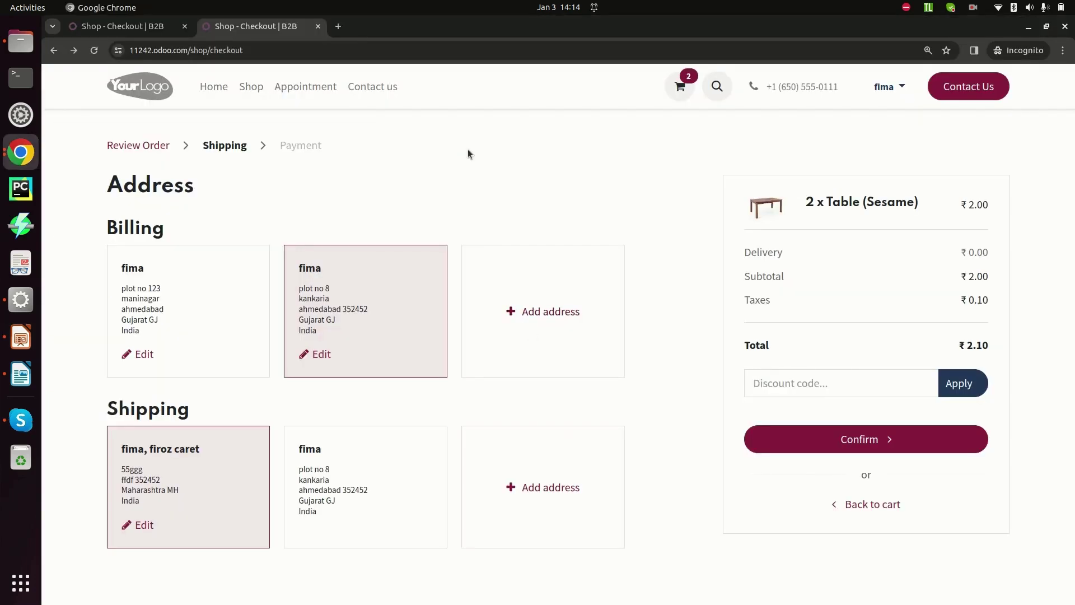
click(21, 152)
click(115, 101)
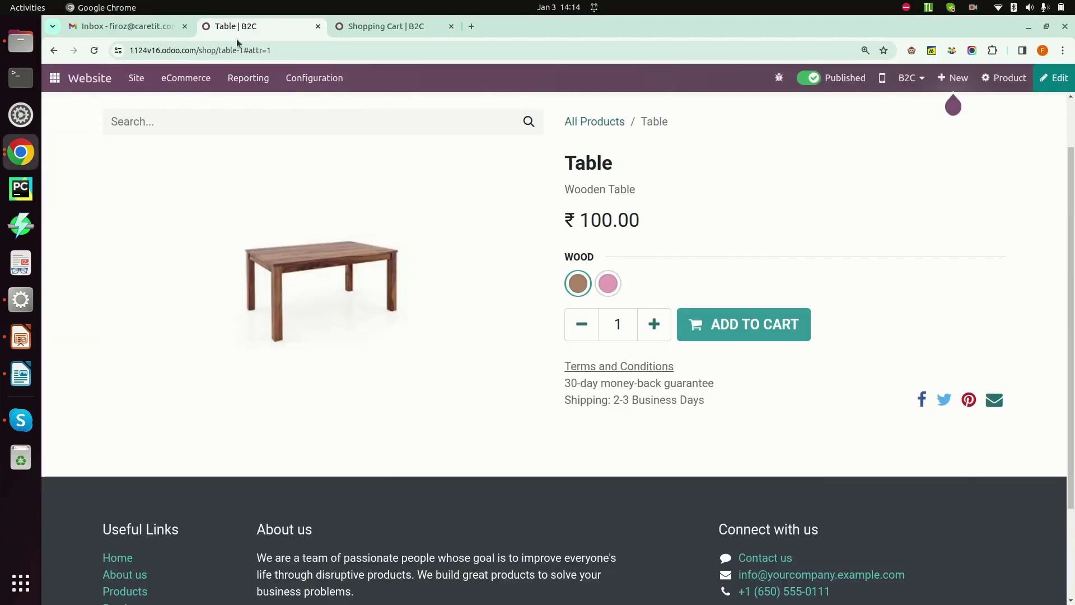
Step: Create a new product named Bed on the 1124v16 B2C website, save its page and publish it
click(953, 78)
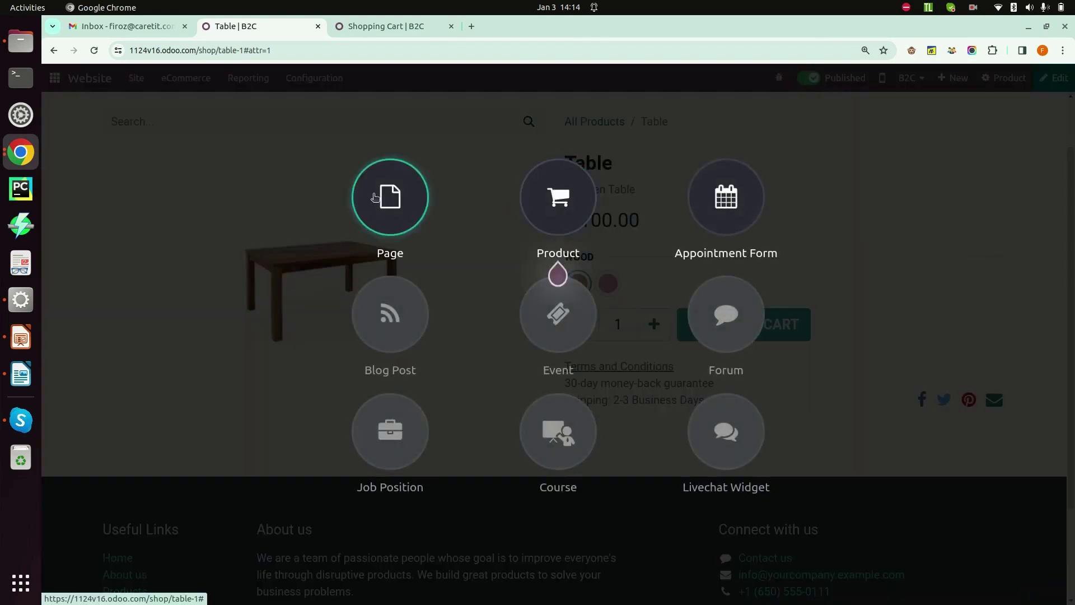
click(390, 196)
click(417, 211)
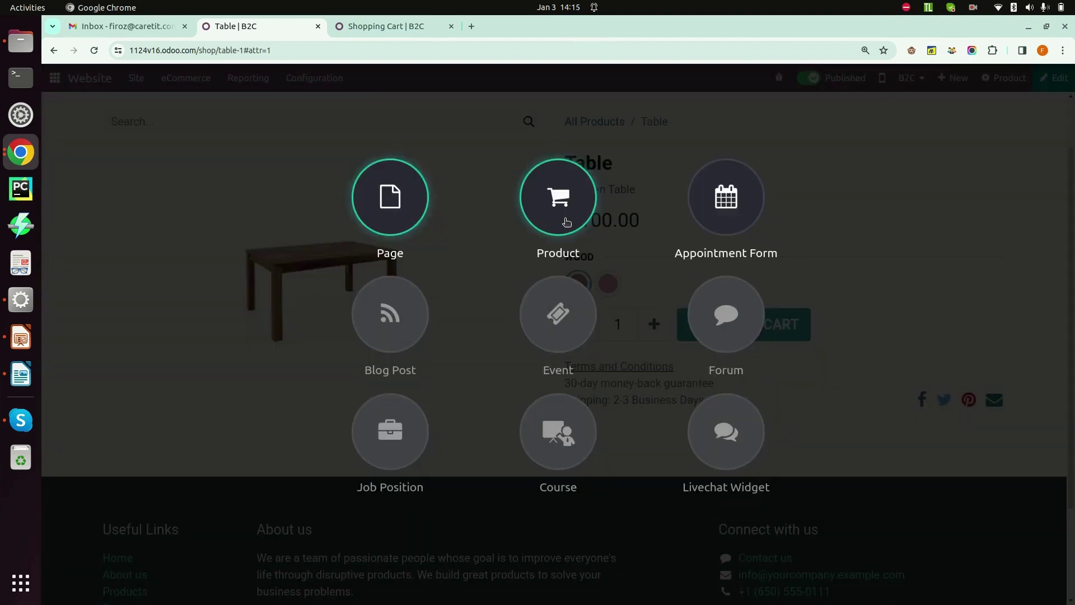
click(558, 214)
click(290, 144)
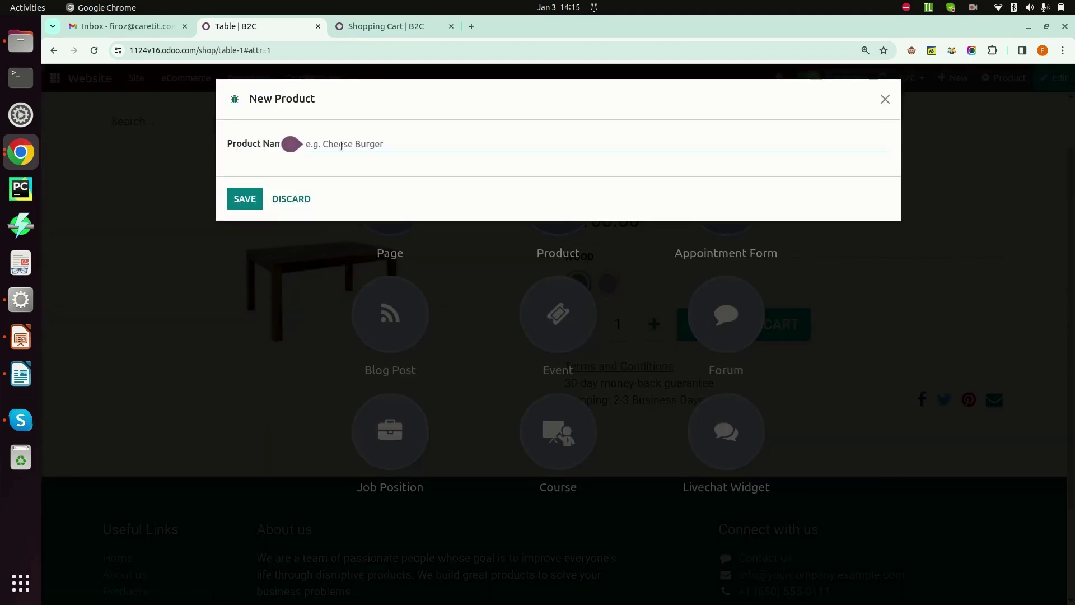
text(Bed)
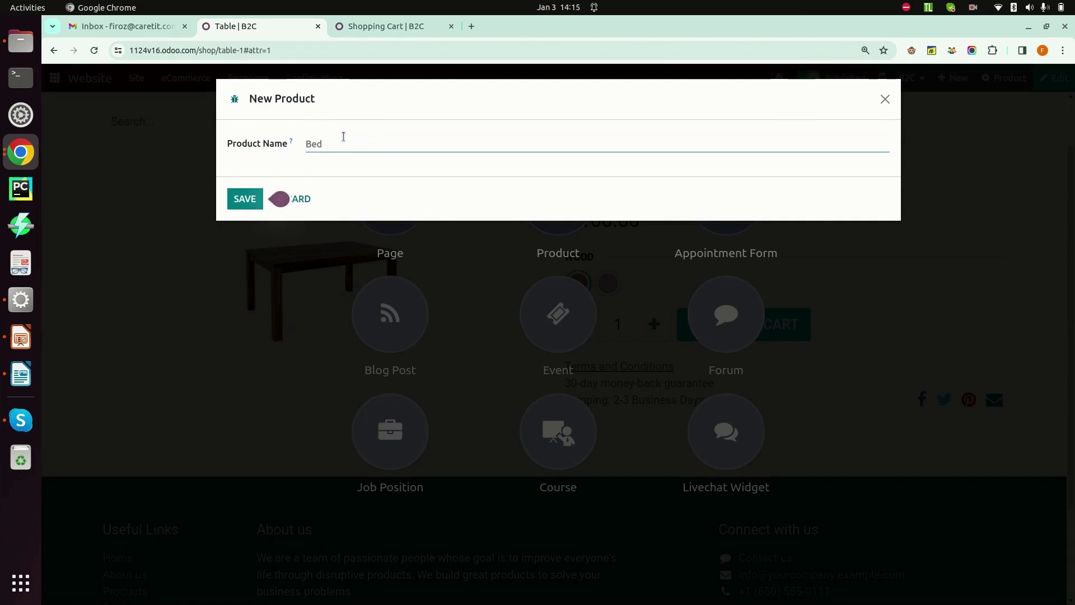
click(255, 199)
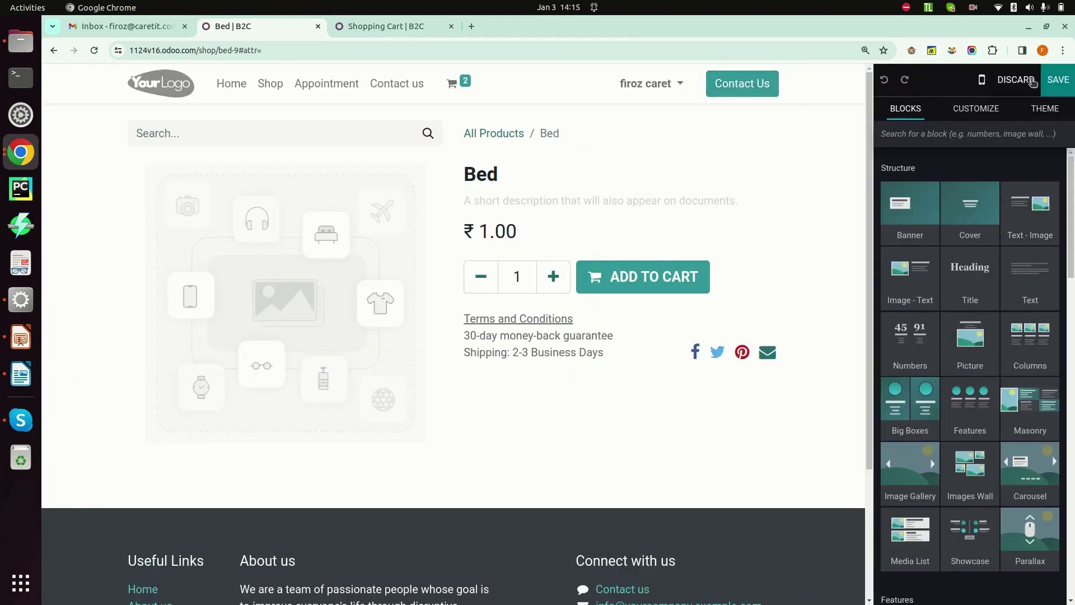
click(1060, 81)
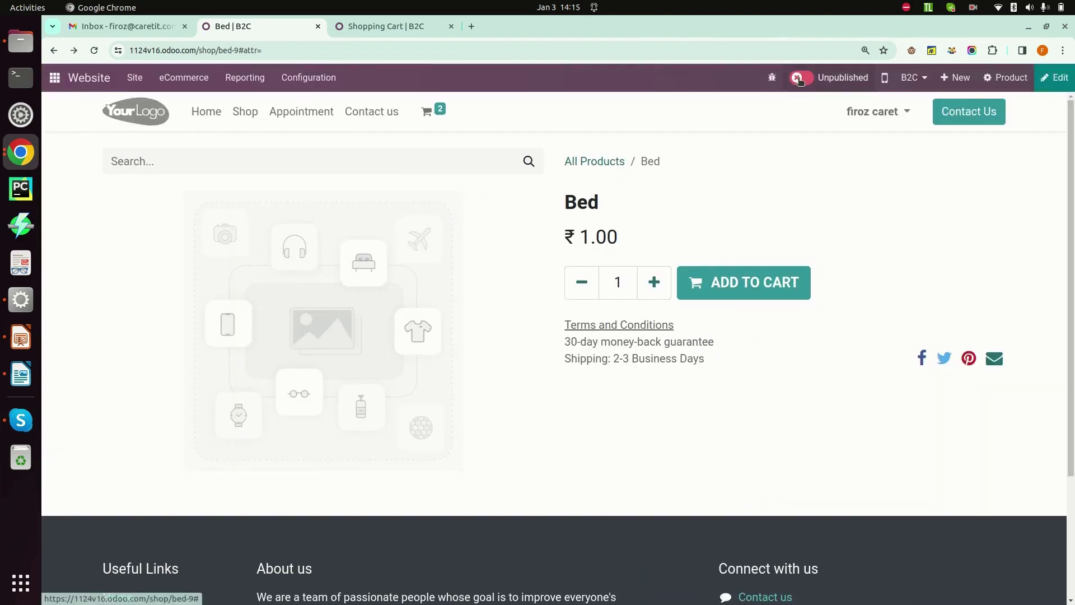
click(799, 78)
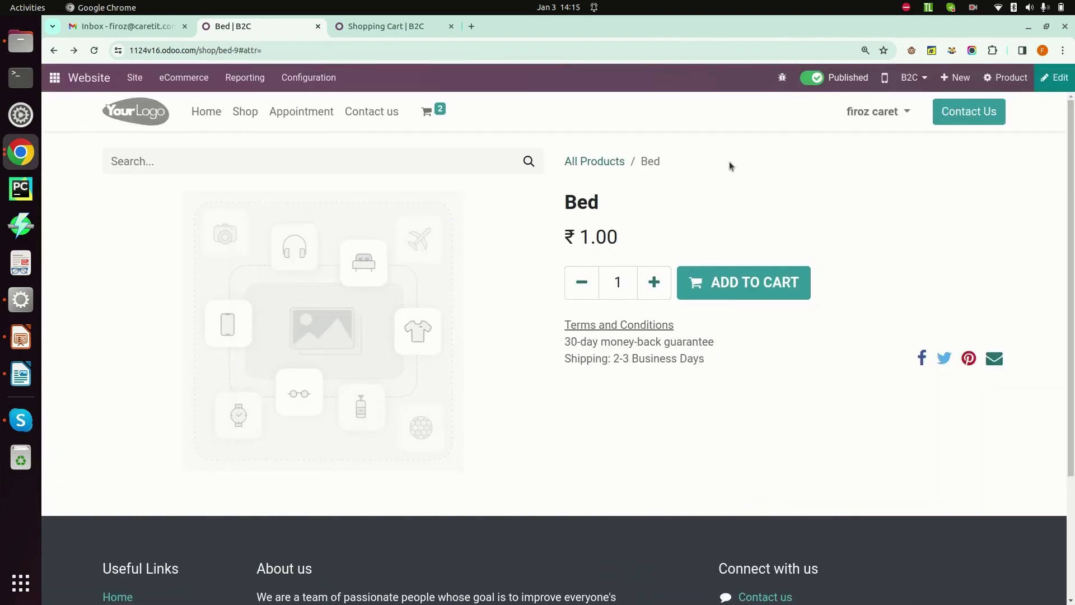
Step: Return the 11242 B2C shopping cart to the desktop layout and open the website's Shop page
click(395, 26)
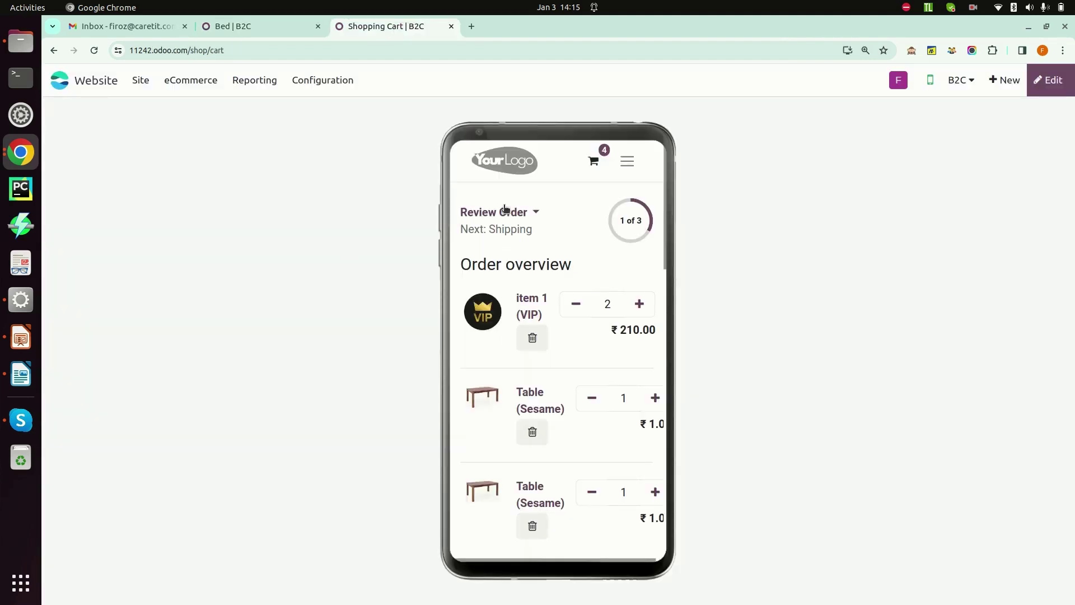
click(930, 80)
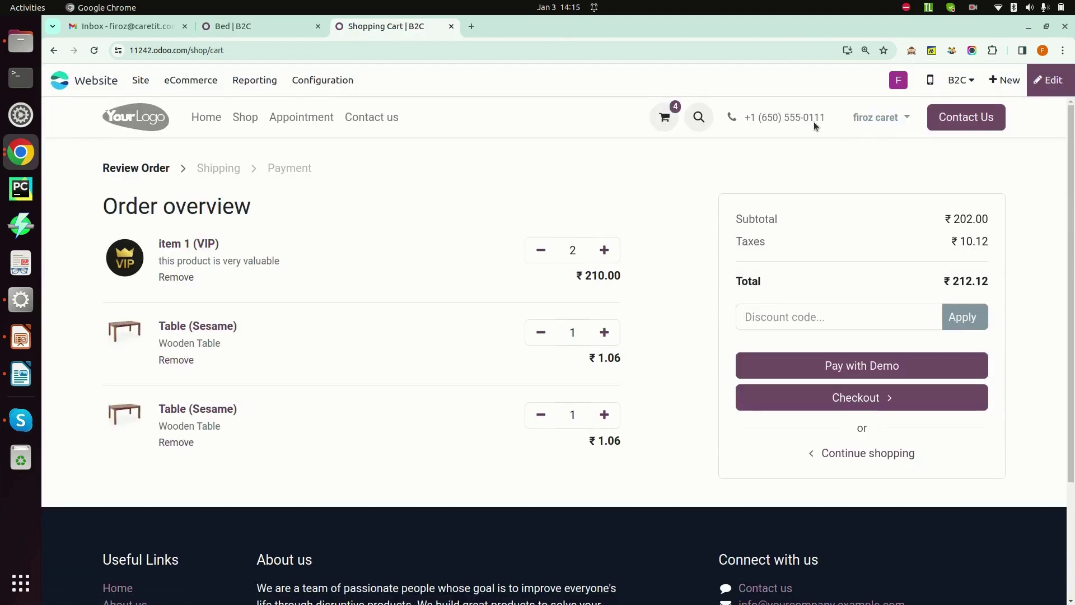
click(248, 118)
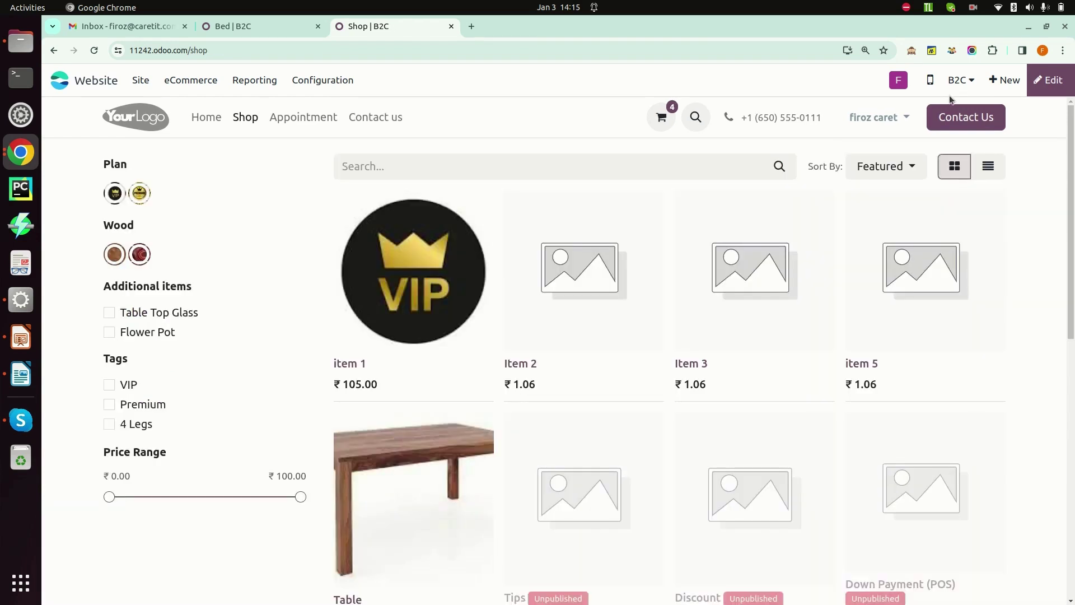
Step: Create a new product named Bed on the 11242 B2C website and save its page
click(1004, 79)
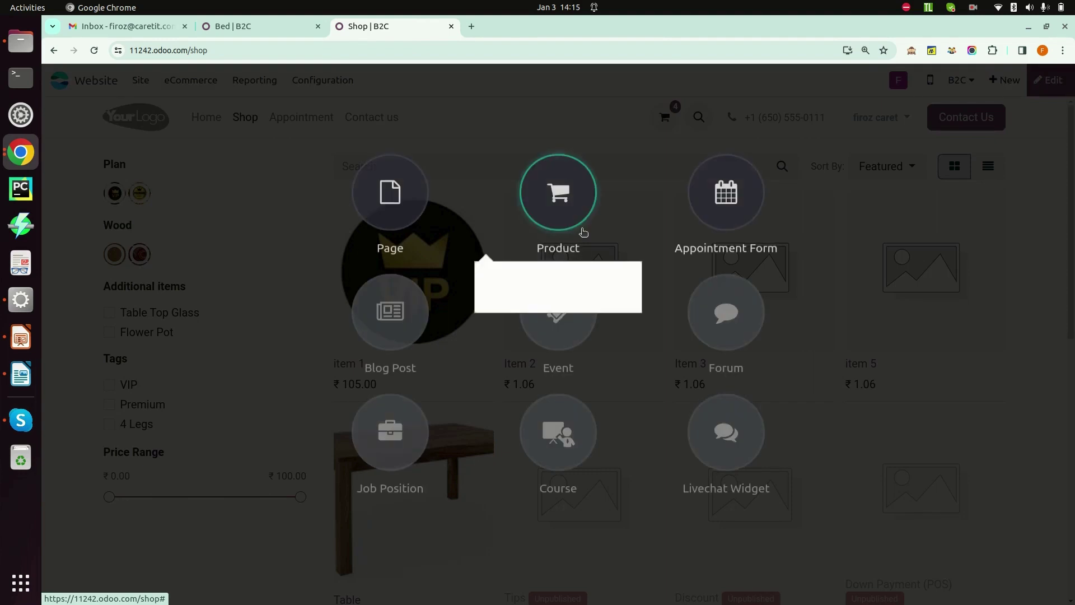
click(582, 234)
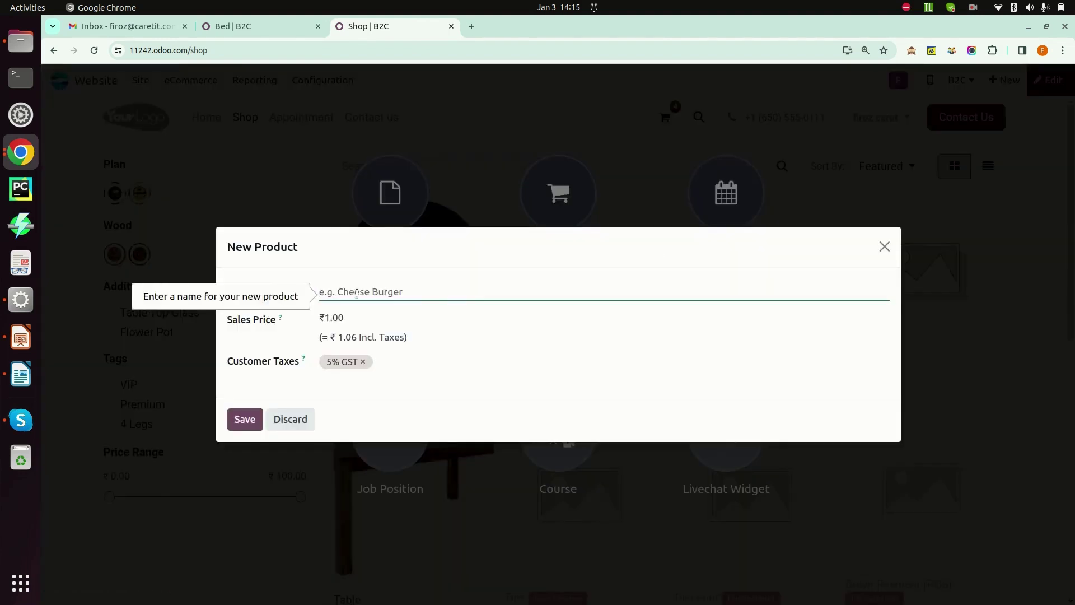
text(Bed)
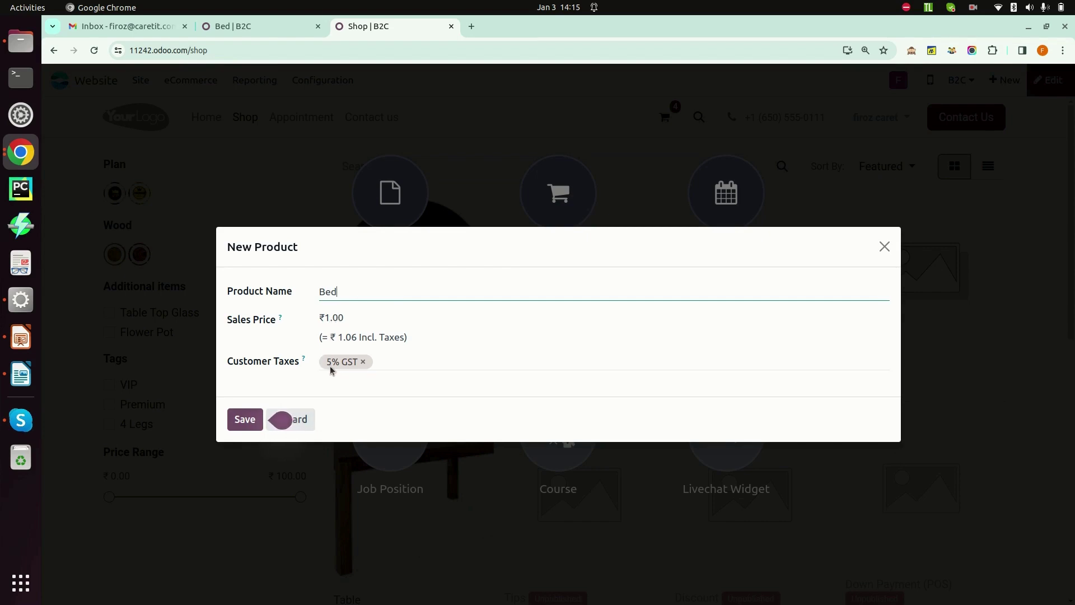
click(246, 420)
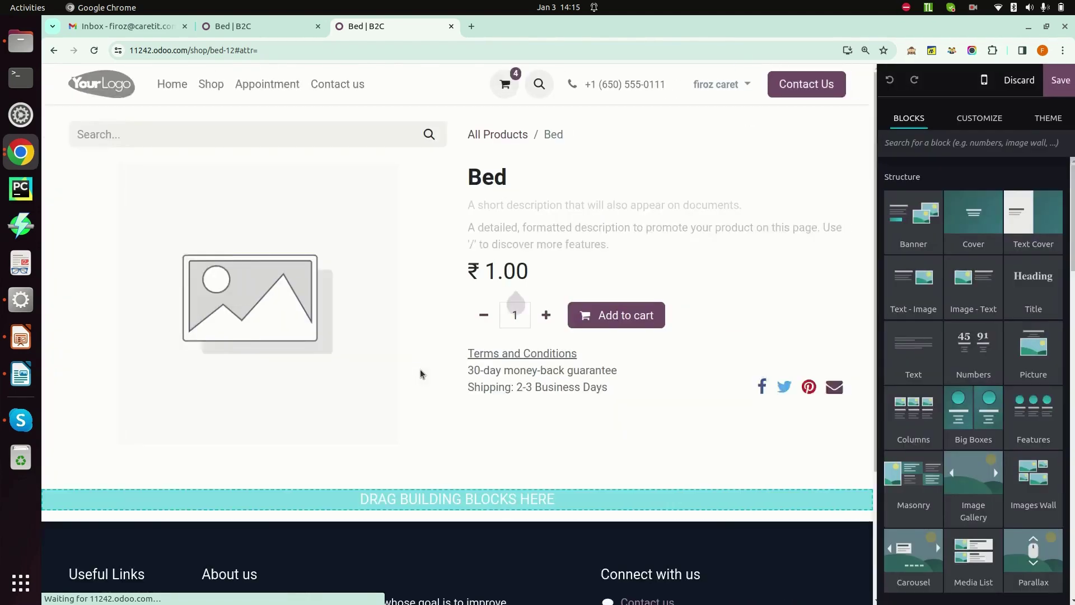
click(1057, 80)
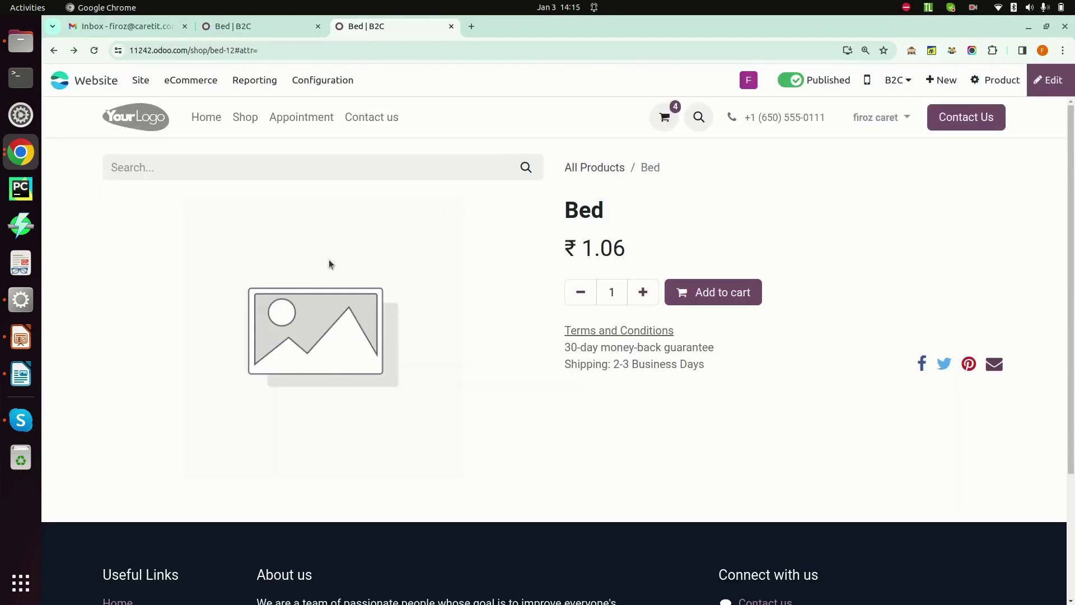
Step: Check the Other features slide in LibreOffice Impress, return to Chrome and open the Wood attribute in the 1124v16 Sales app
click(21, 337)
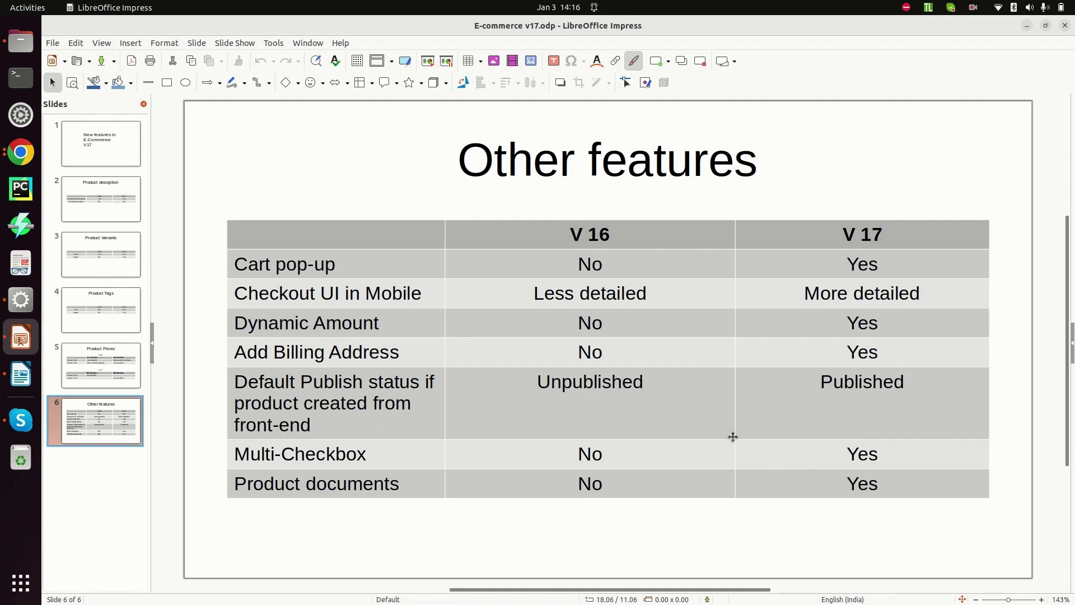
key(alt+Tab)
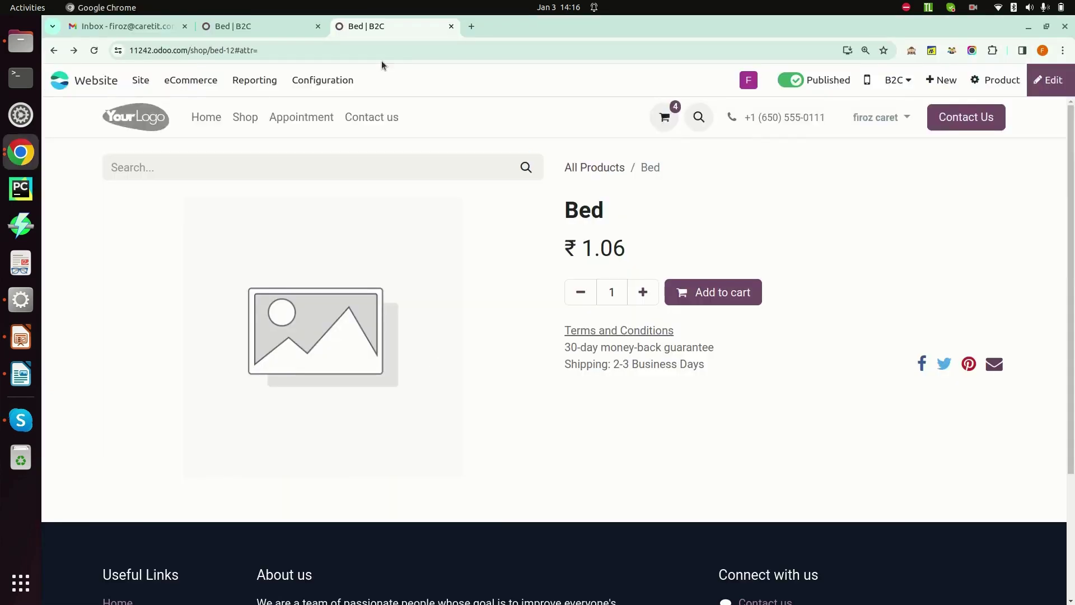
click(257, 26)
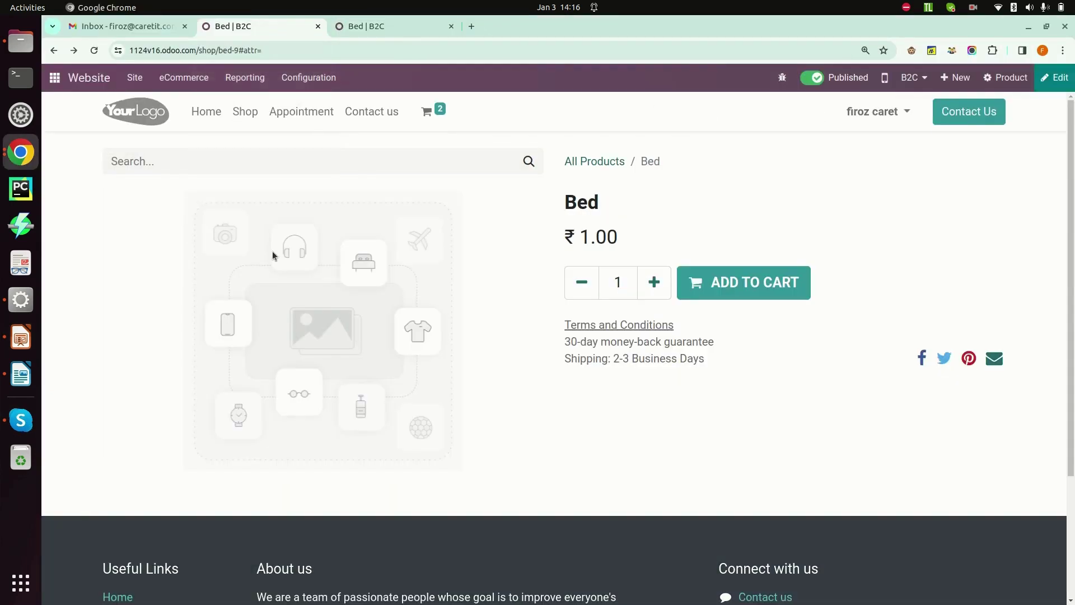
click(62, 79)
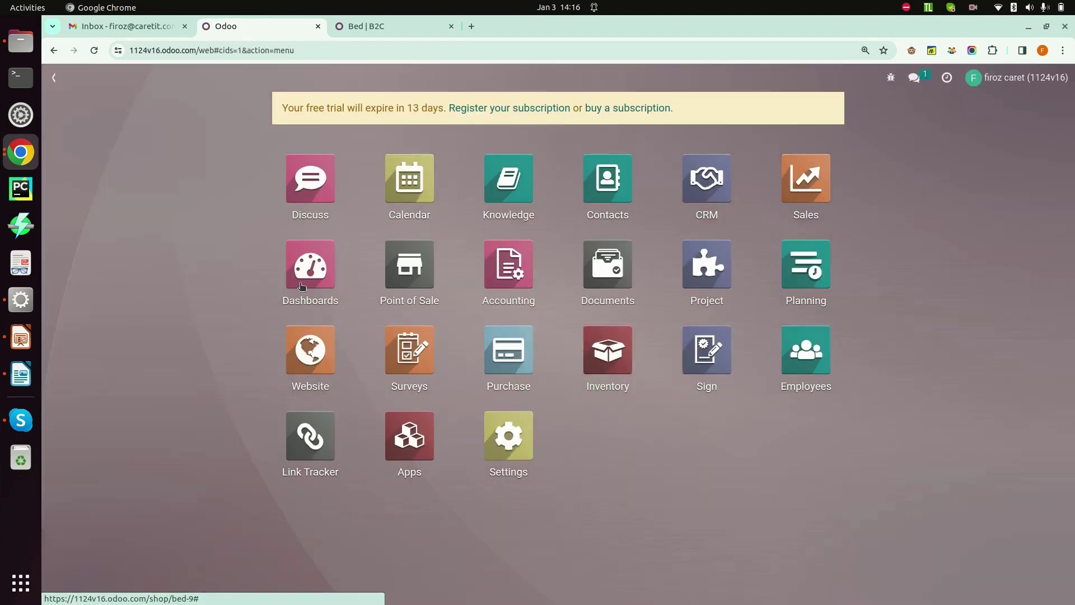
text(/att)
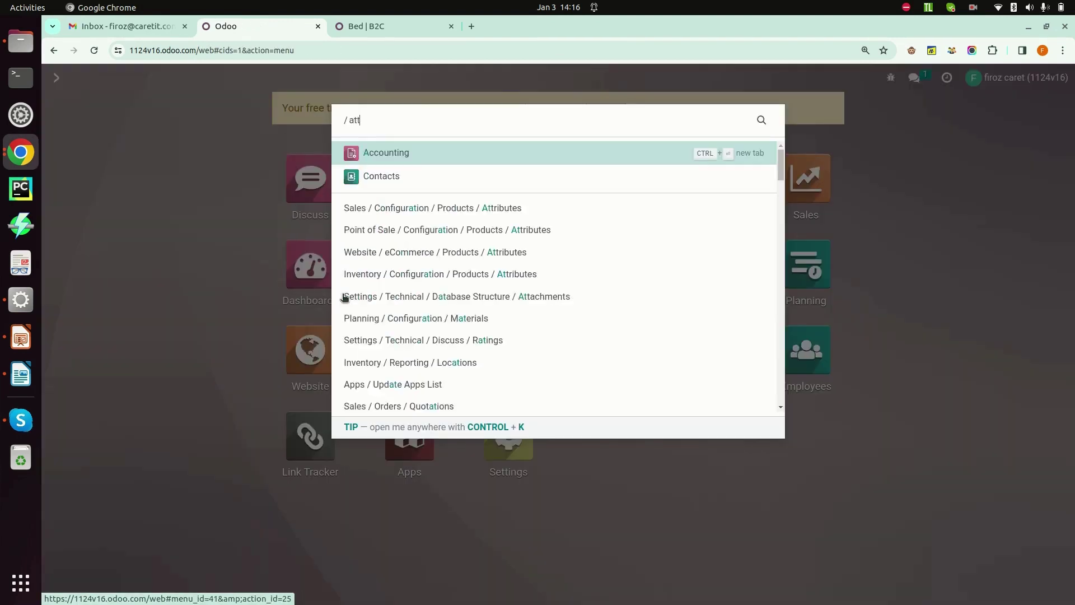
key(Escape)
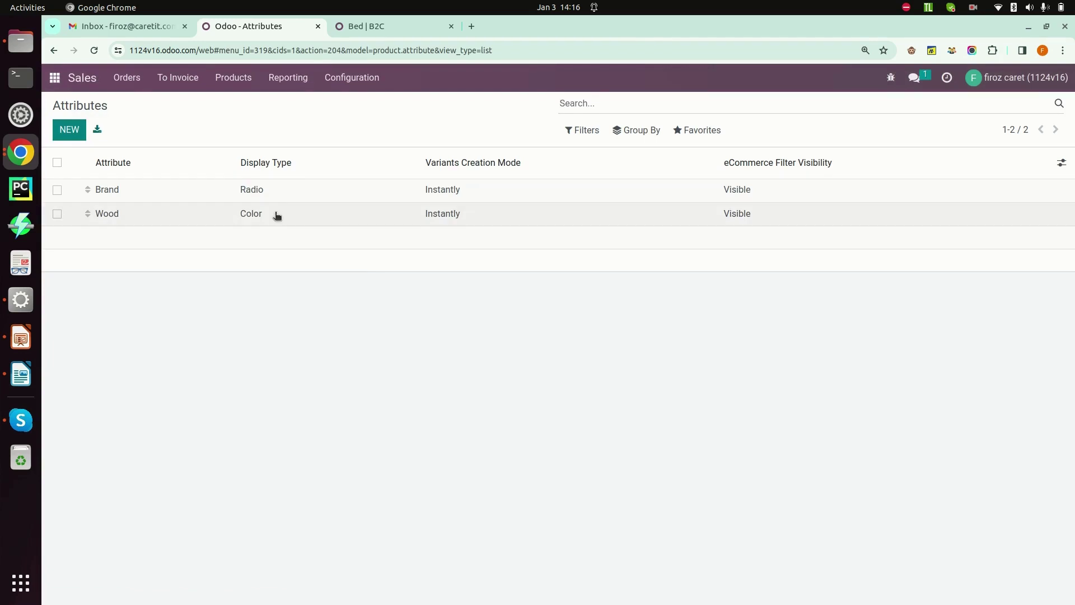
click(281, 217)
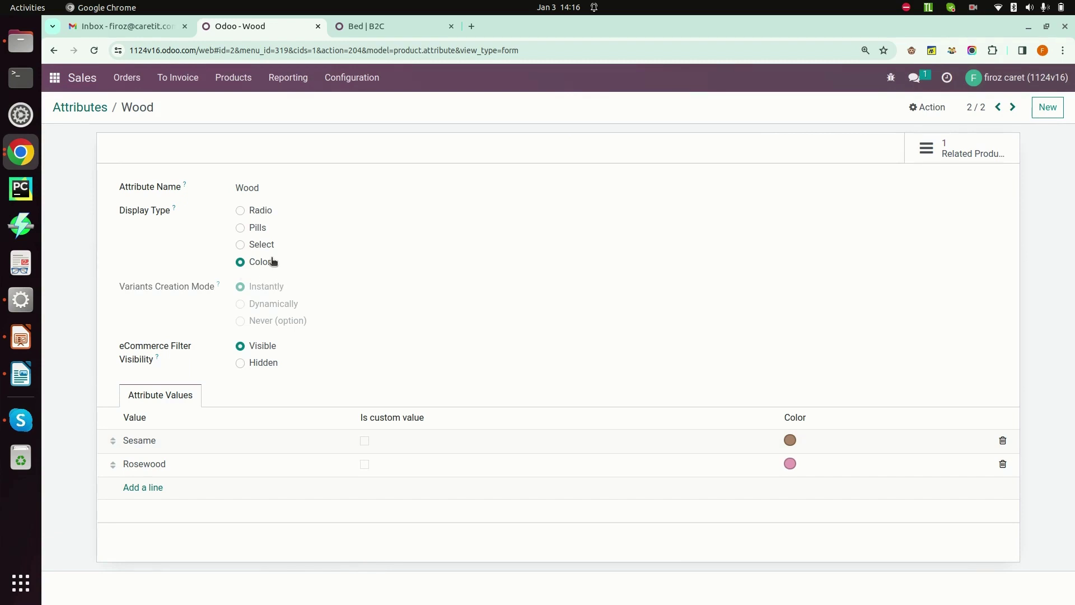
Step: Open the Additional items attribute in the 11242 Sales app to examine its display type
click(374, 27)
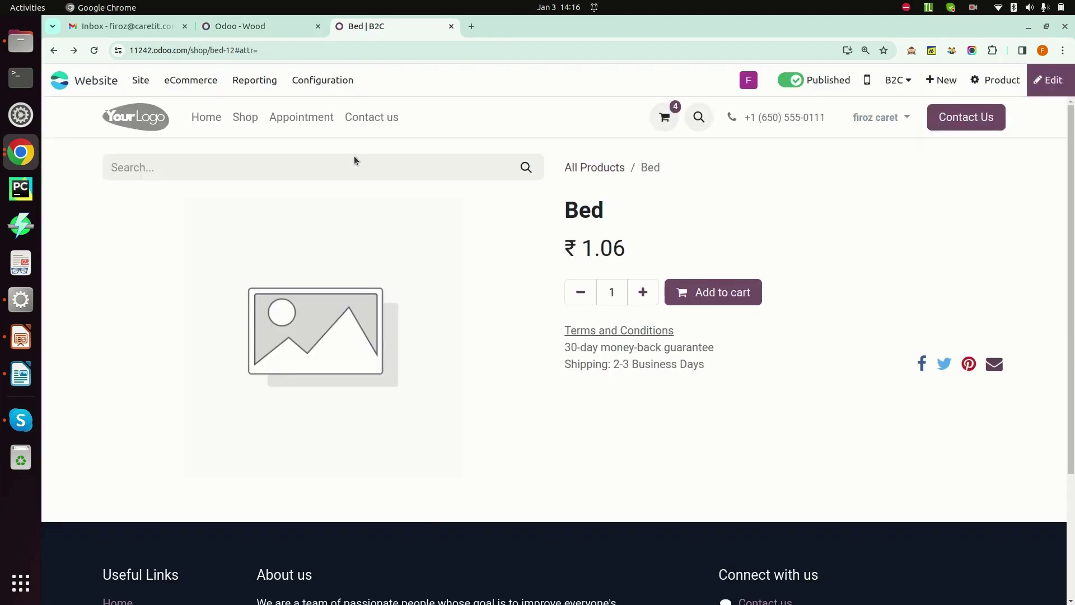
click(57, 82)
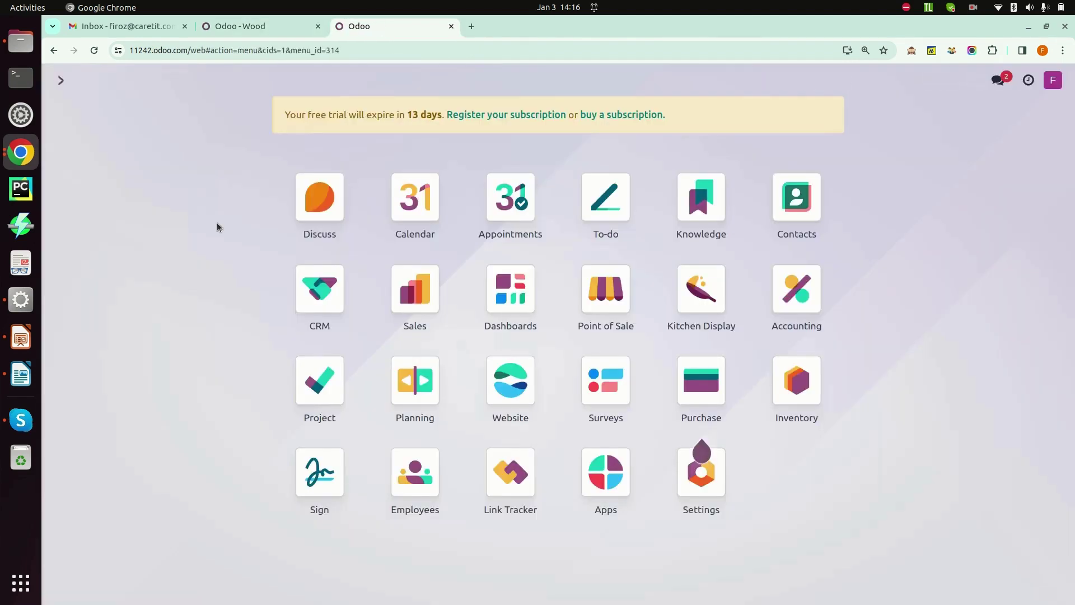
text(attr)
key(Return)
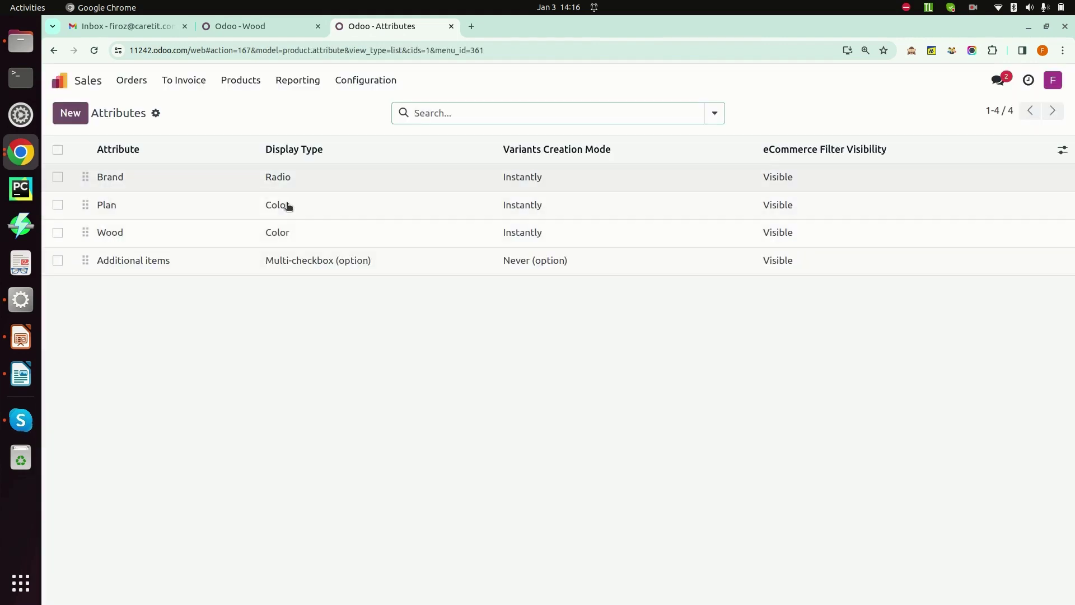
click(232, 259)
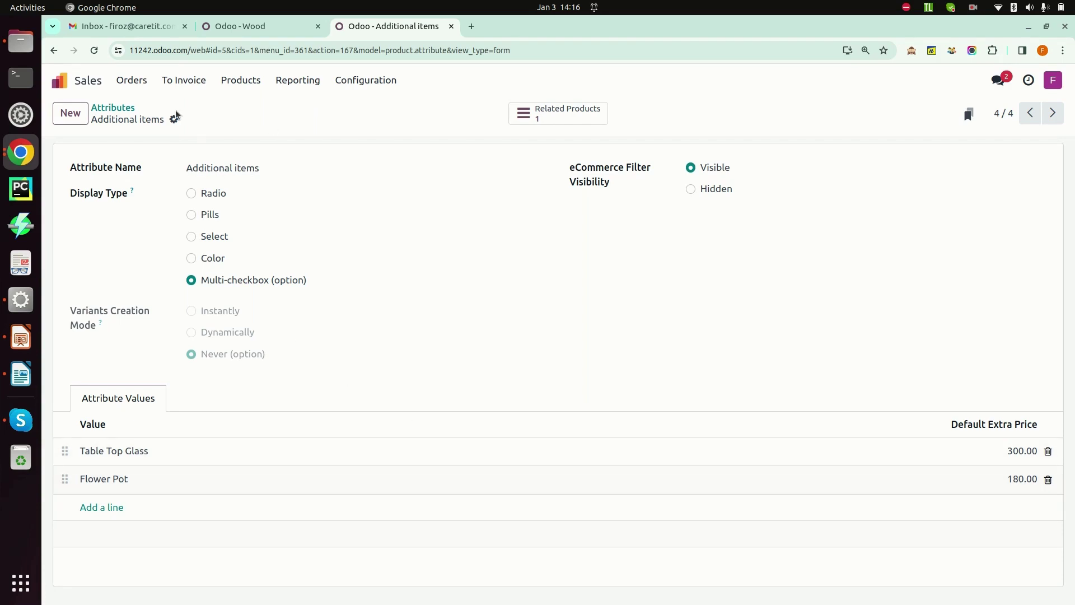
Step: Open the Table product's website page in 11242 and select the Table Top Glass additional item
click(246, 83)
click(247, 108)
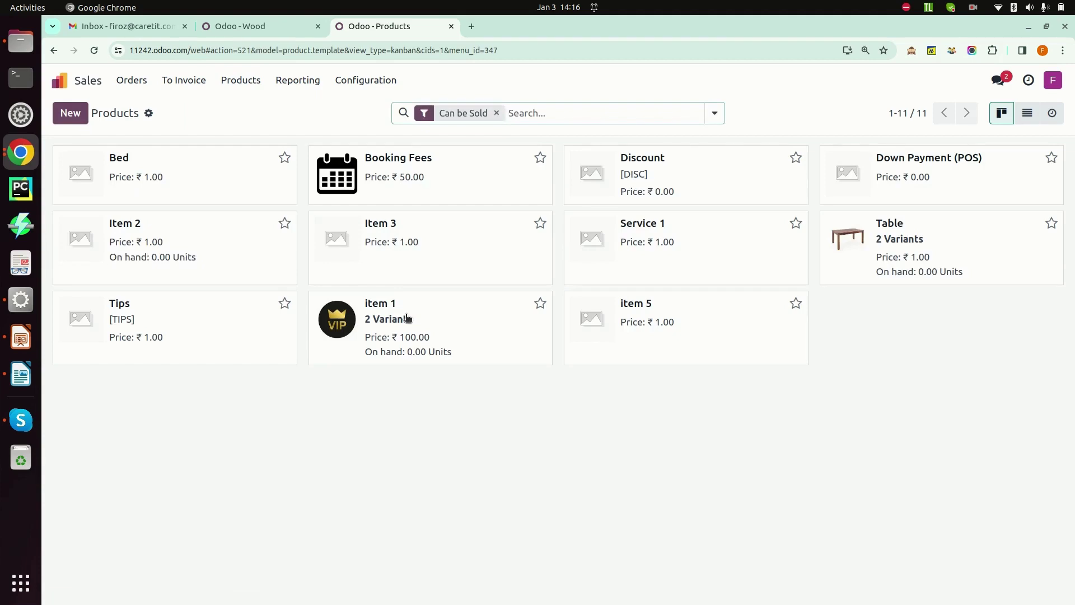
click(871, 269)
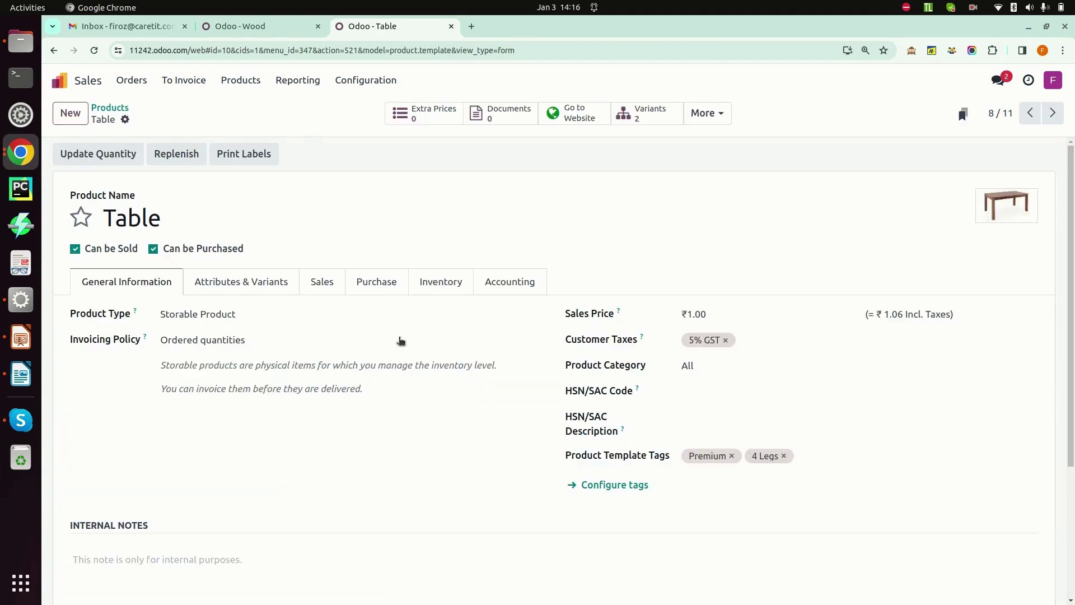
click(581, 114)
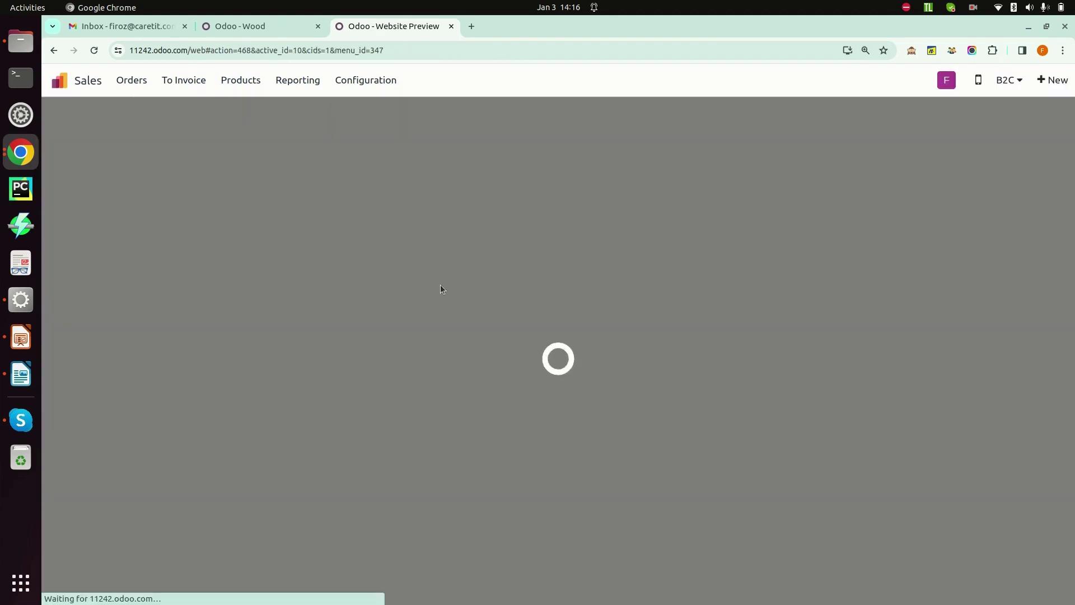
scroll(537, 327, down, 5)
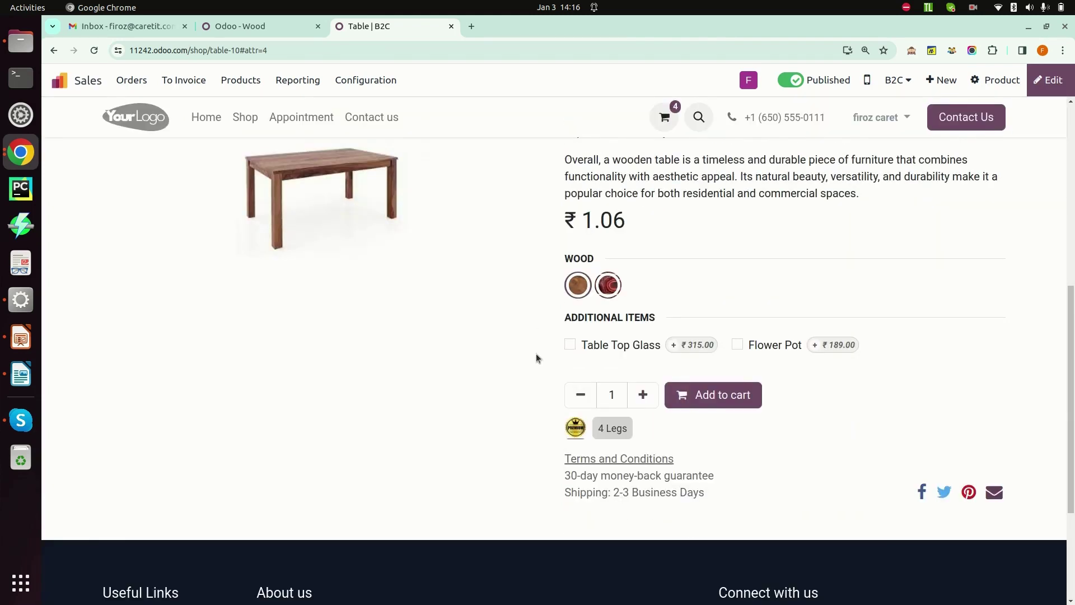
click(569, 345)
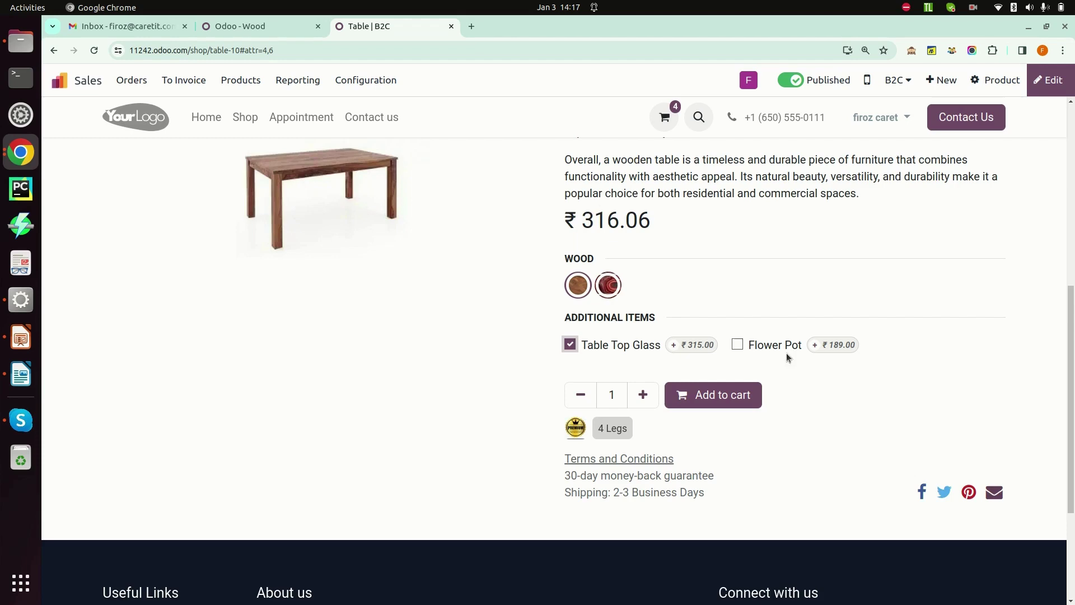
scroll(420, 357, up, 6)
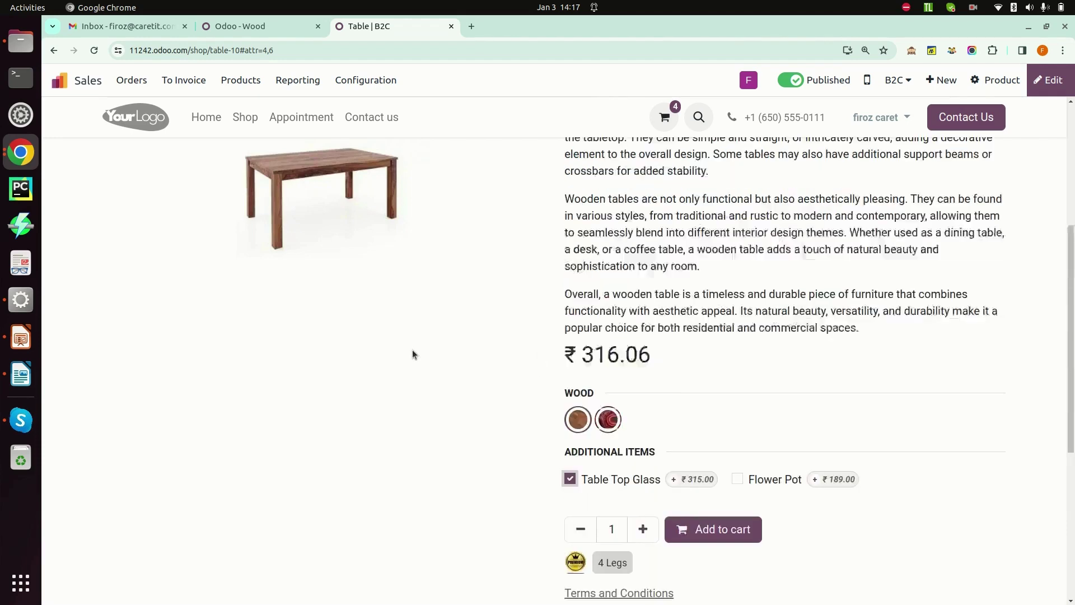
scroll(412, 349, up, 1)
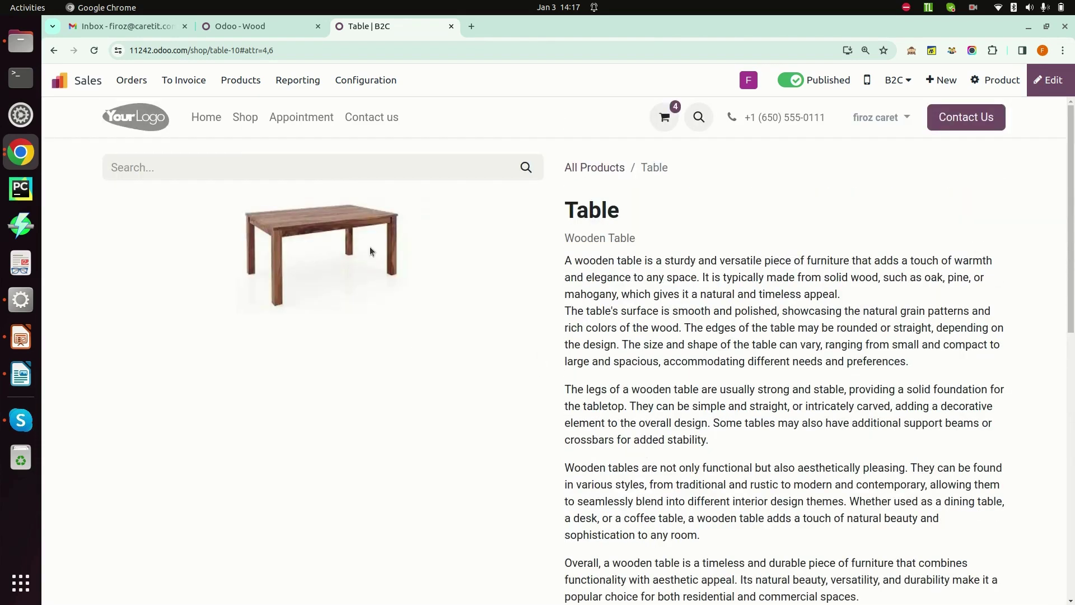
Step: Open the Table product's website page in 1124v16 and examine its available options
click(287, 26)
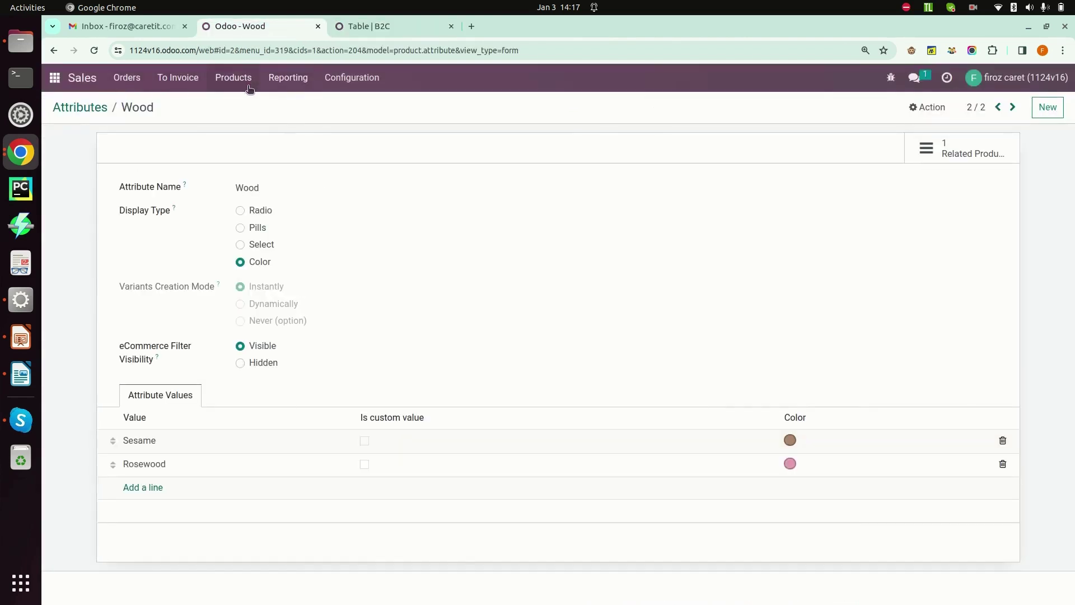
click(233, 77)
click(233, 104)
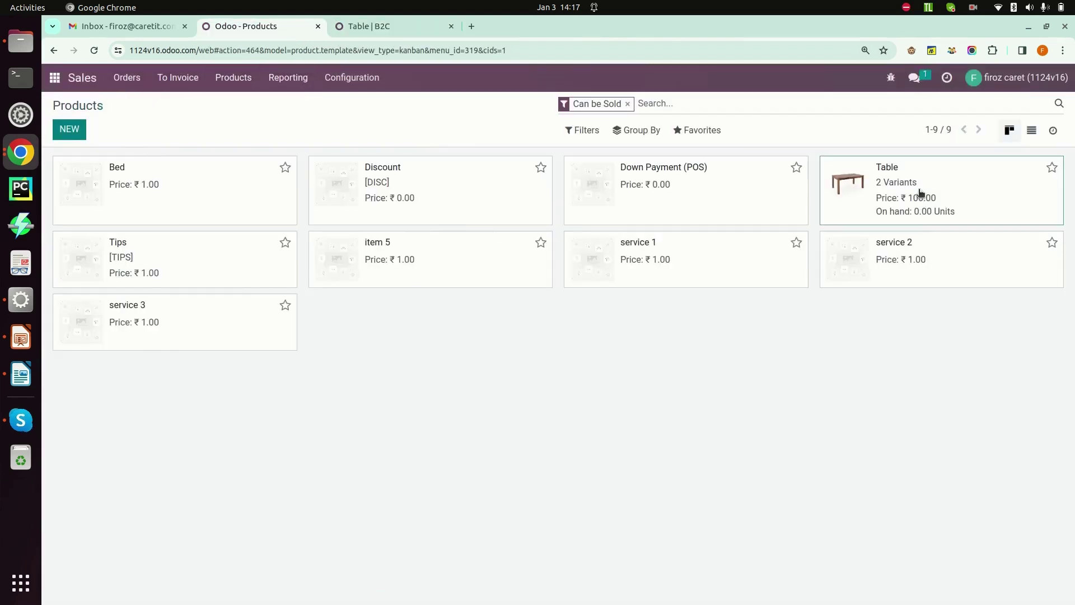
click(918, 187)
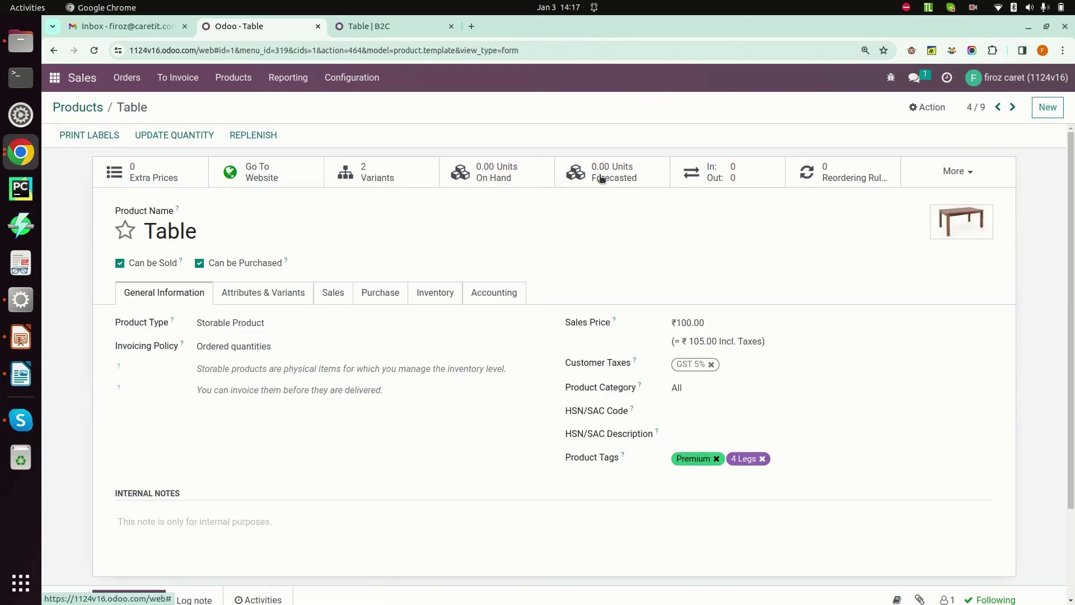
click(283, 178)
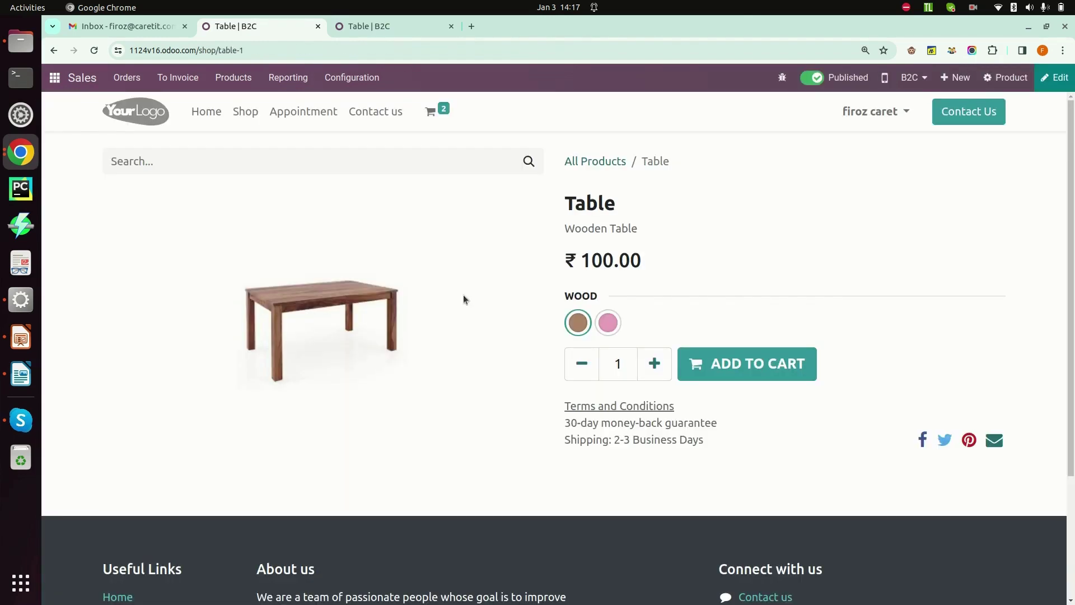
scroll(512, 322, down, 3)
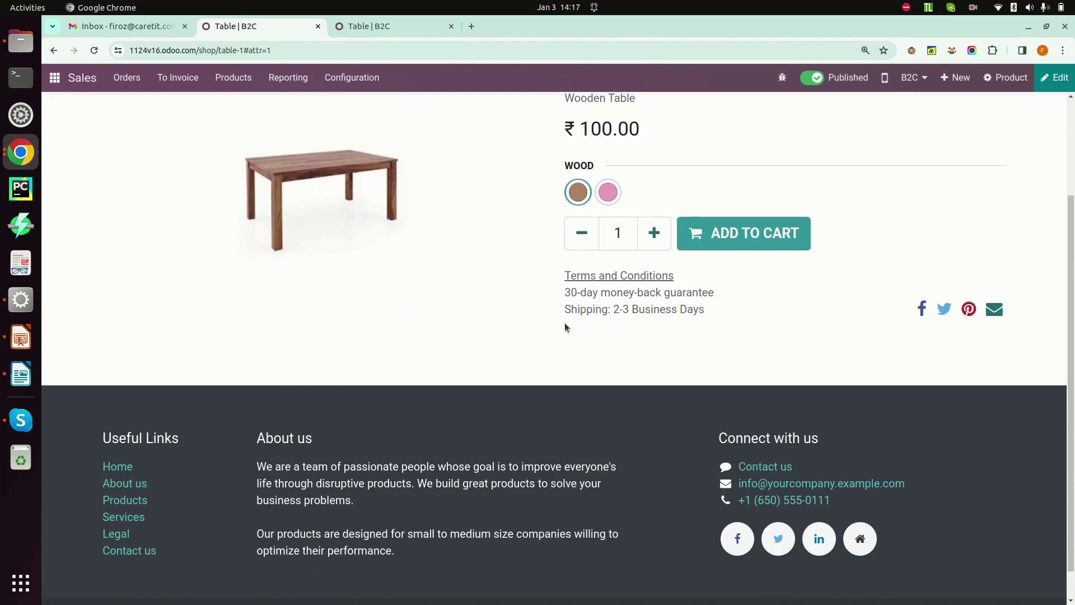
scroll(560, 323, up, 3)
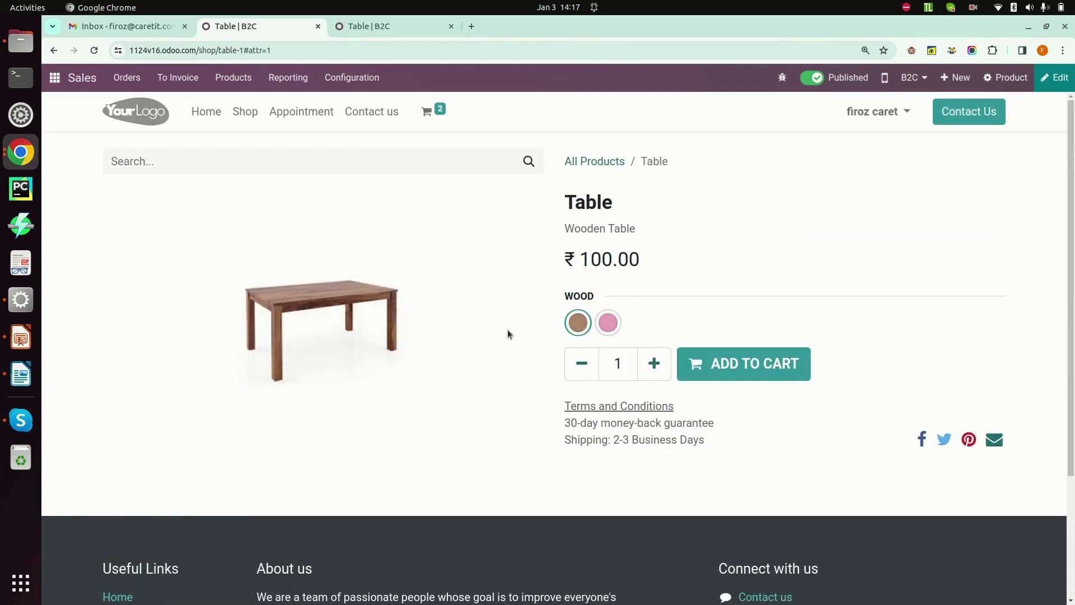
Step: Check the Other features slide in LibreOffice Impress, return to Chrome and open the 1124v16 Table product's form
key(alt+Tab)
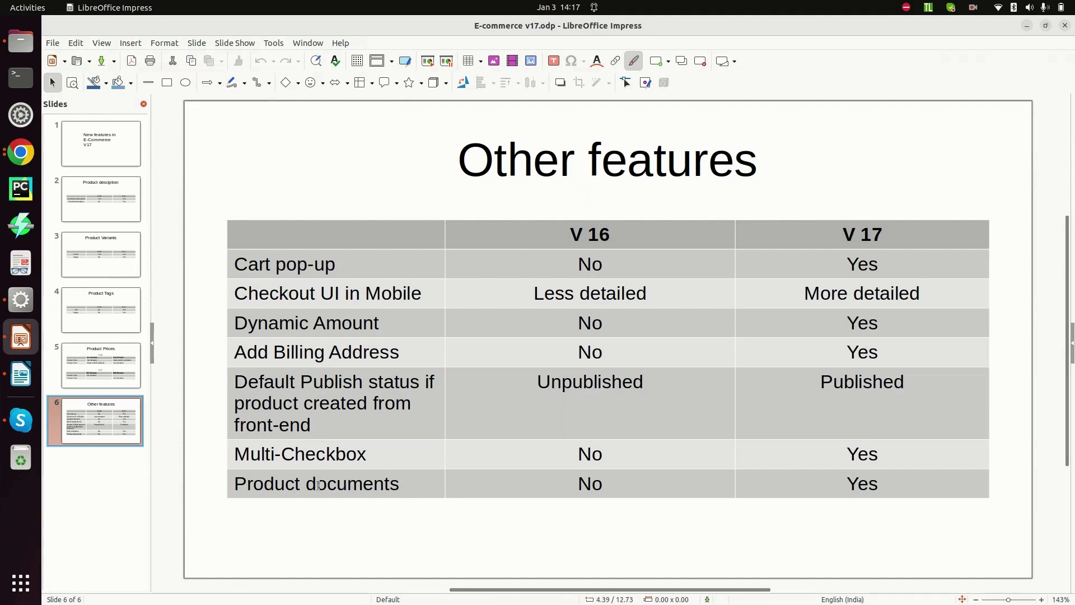
key(alt+Tab)
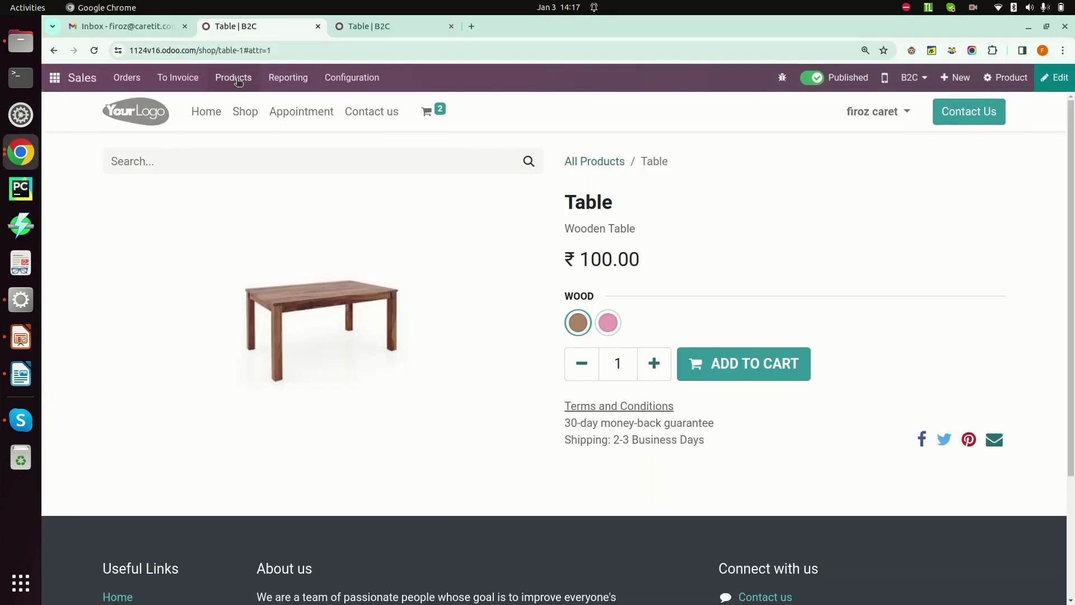
click(1005, 77)
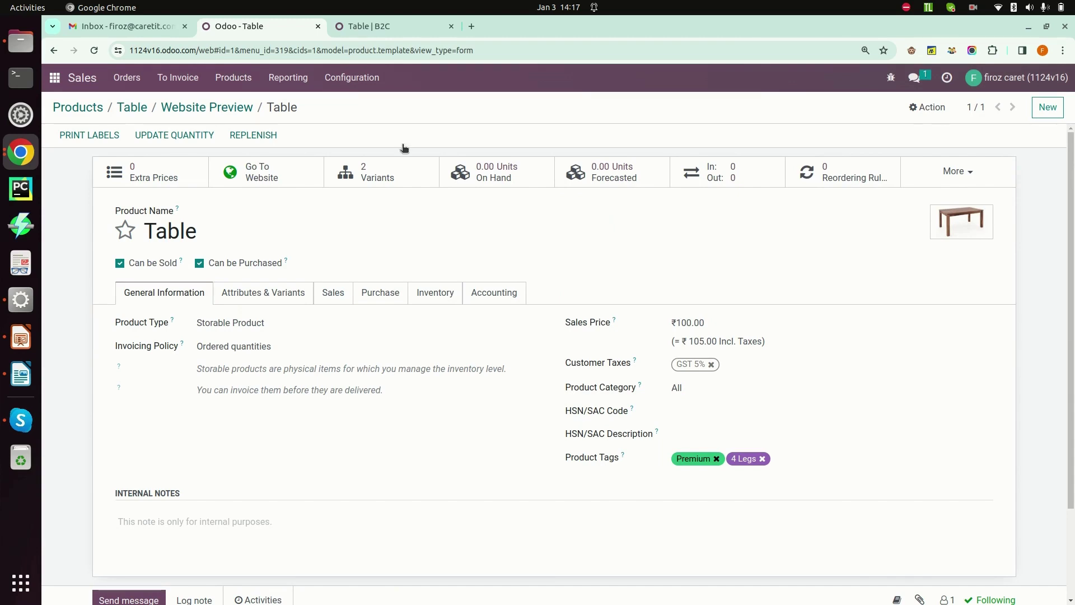
Step: Open the 11242 Table product's documents and upload the 28_Wooden Furniture PDF from the Downloads folder
click(389, 27)
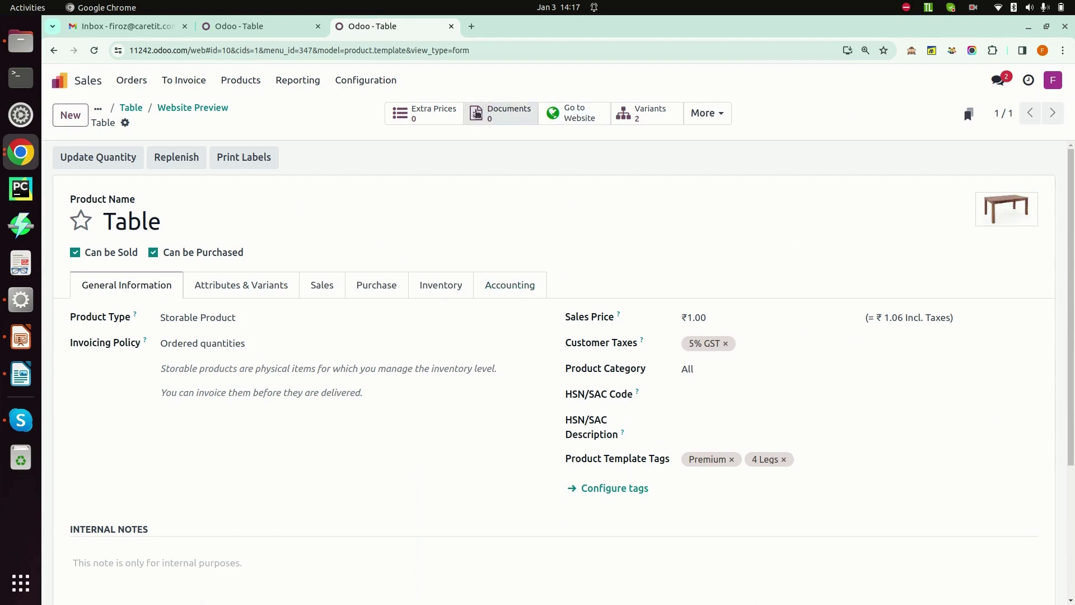
click(501, 113)
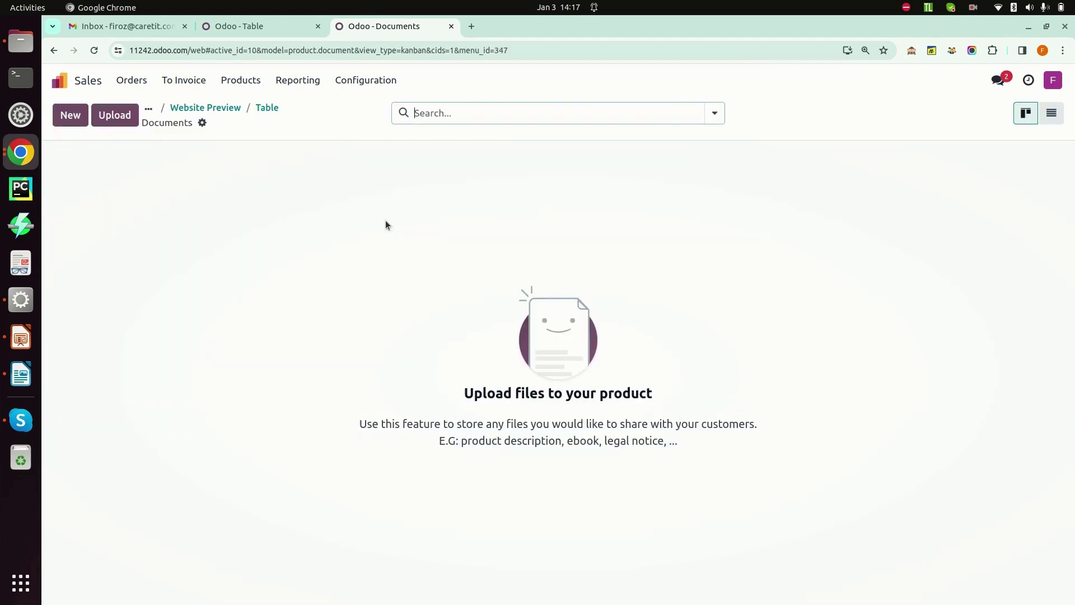
click(115, 114)
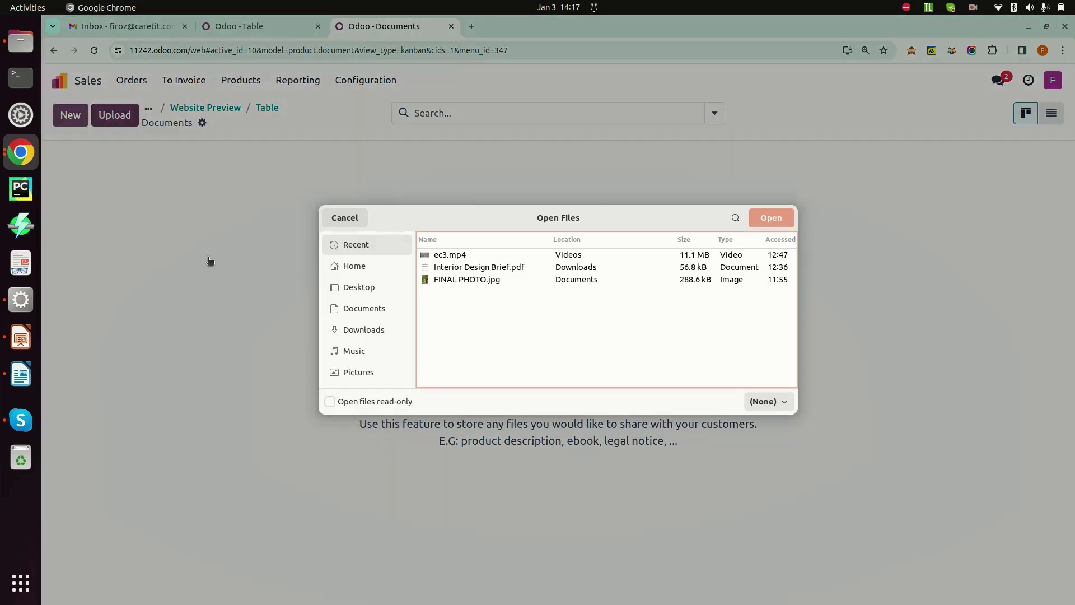
click(376, 311)
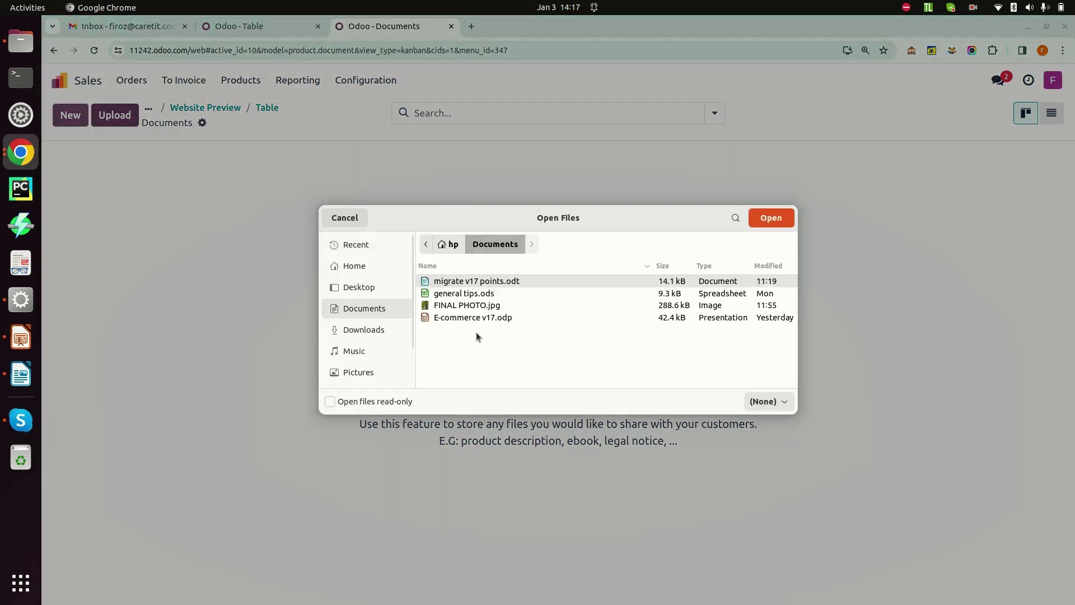
click(389, 330)
scroll(492, 349, down, 2)
scroll(492, 349, down, 5)
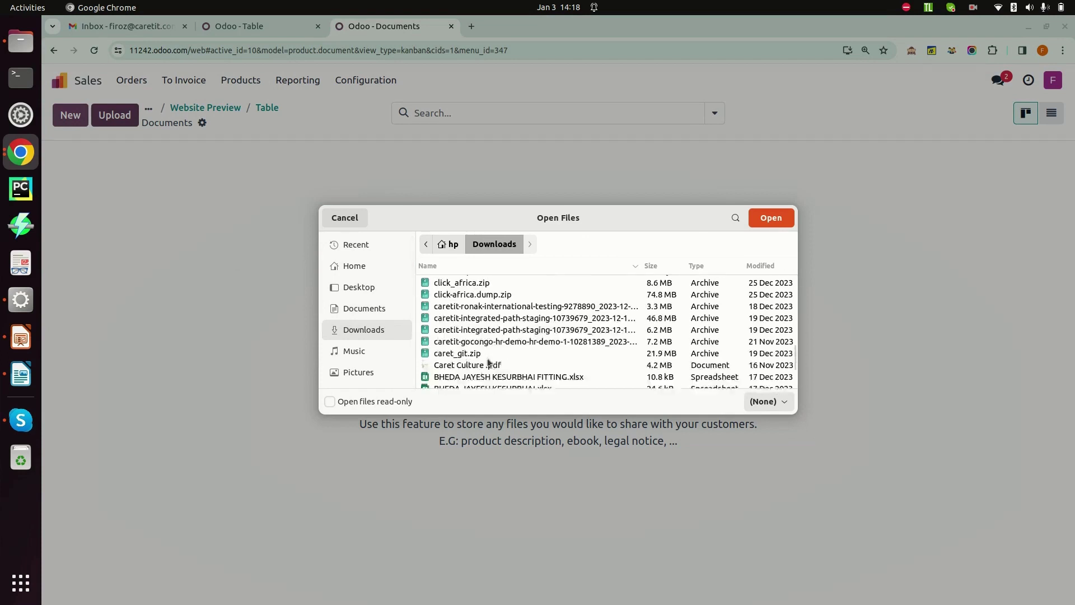
click(469, 384)
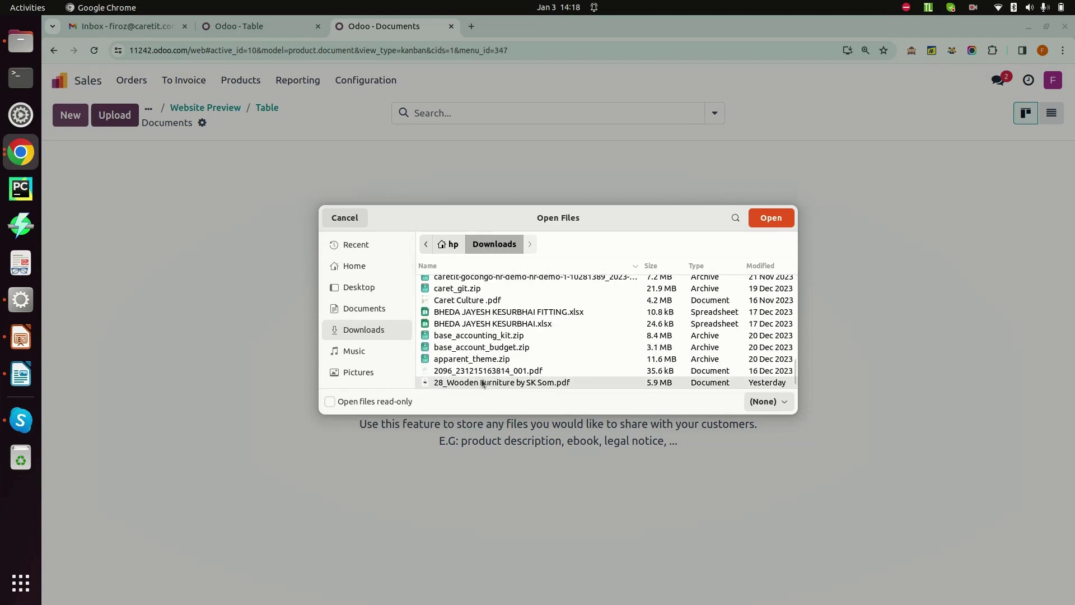
click(773, 216)
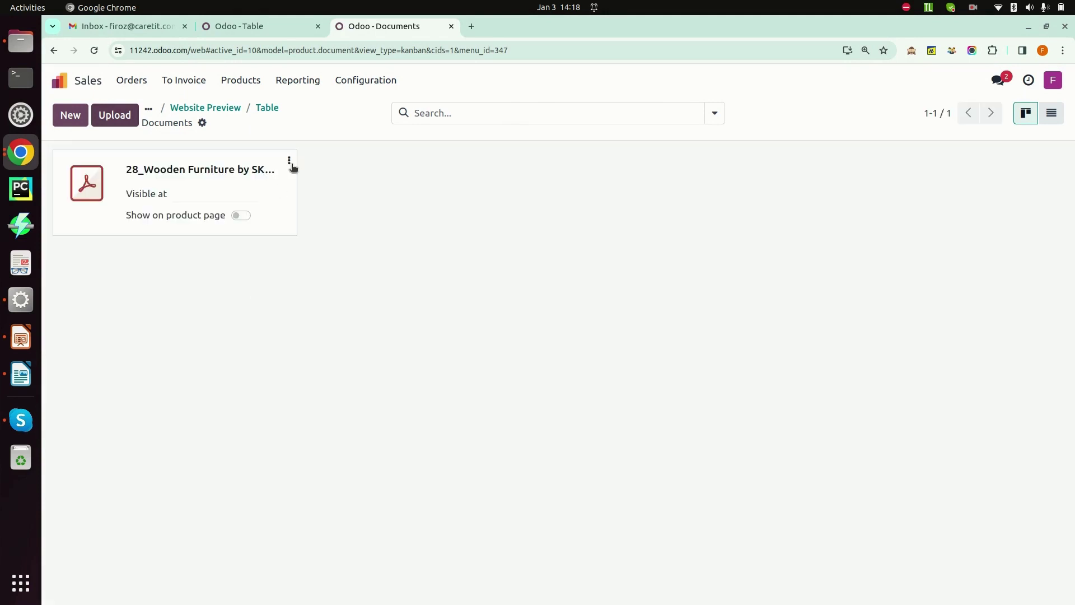
Step: Enable Show on product page for the Wooden Furniture document, set Visible at to Quotation and save the record
click(239, 216)
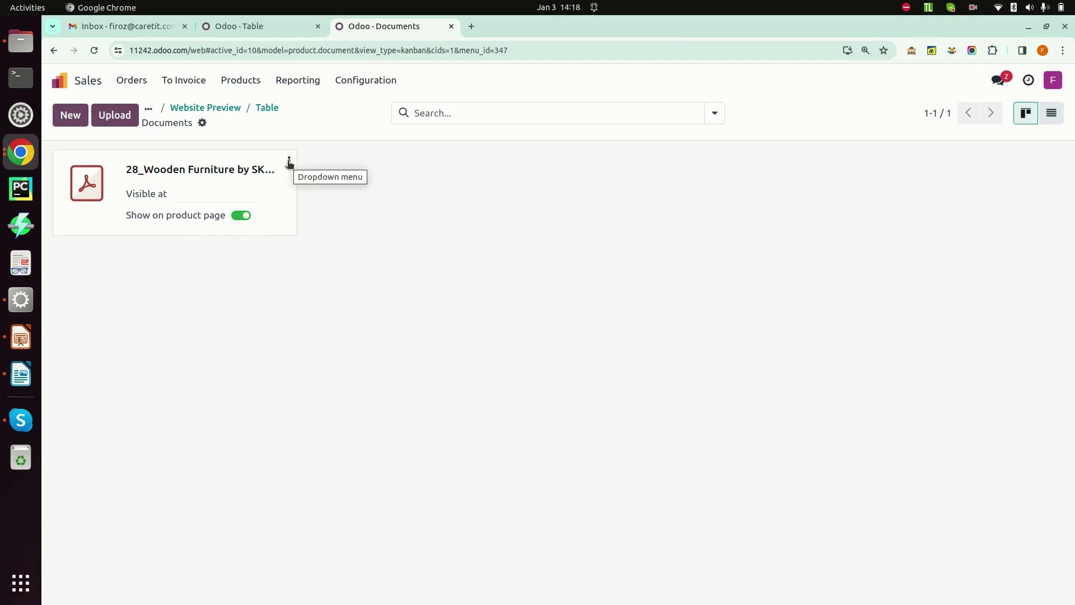
click(289, 162)
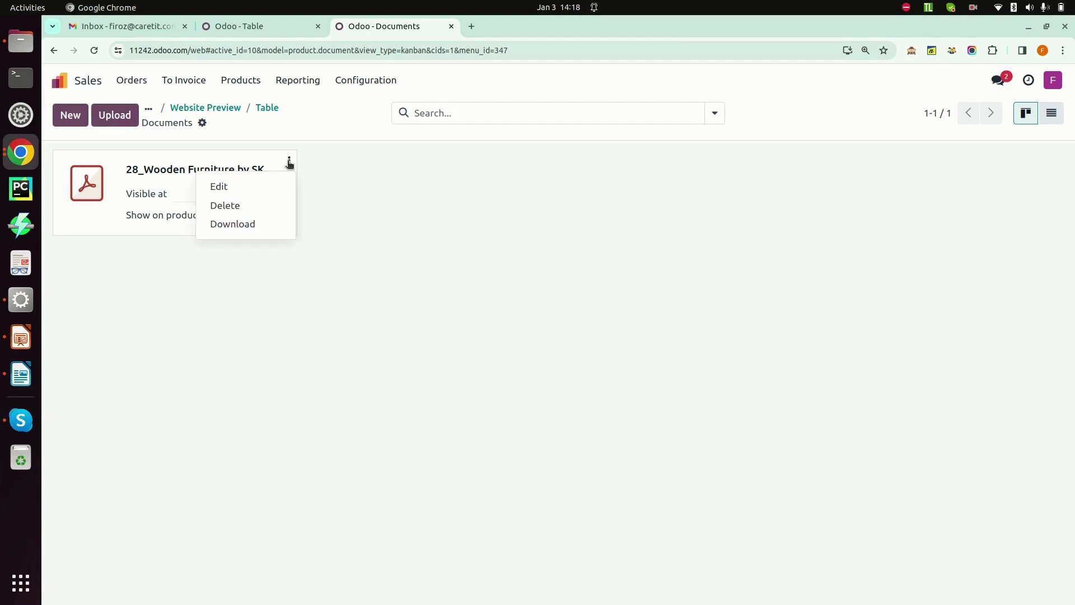
click(251, 187)
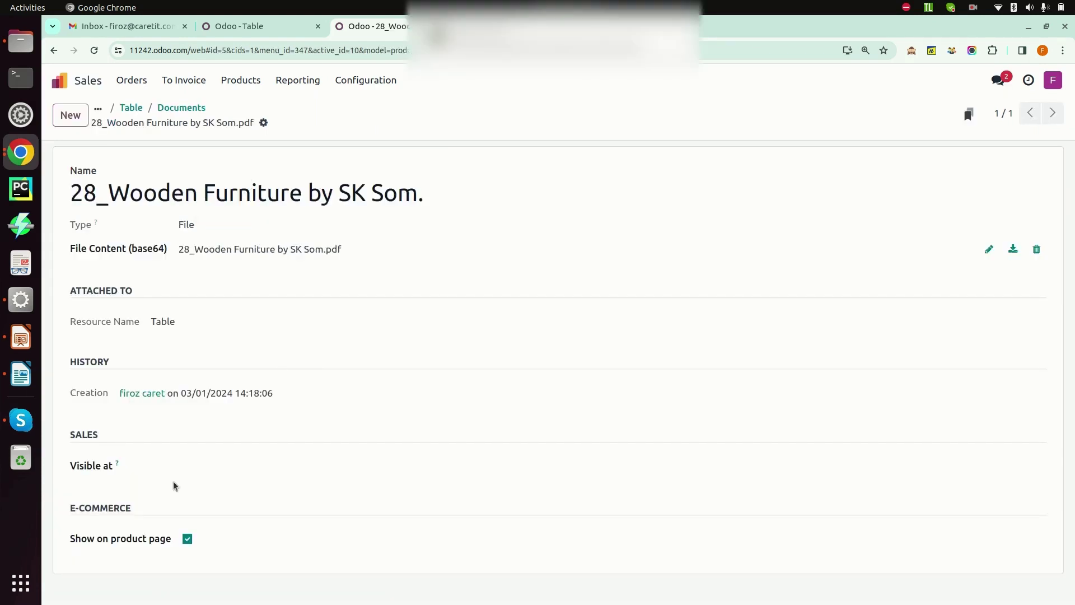
click(199, 469)
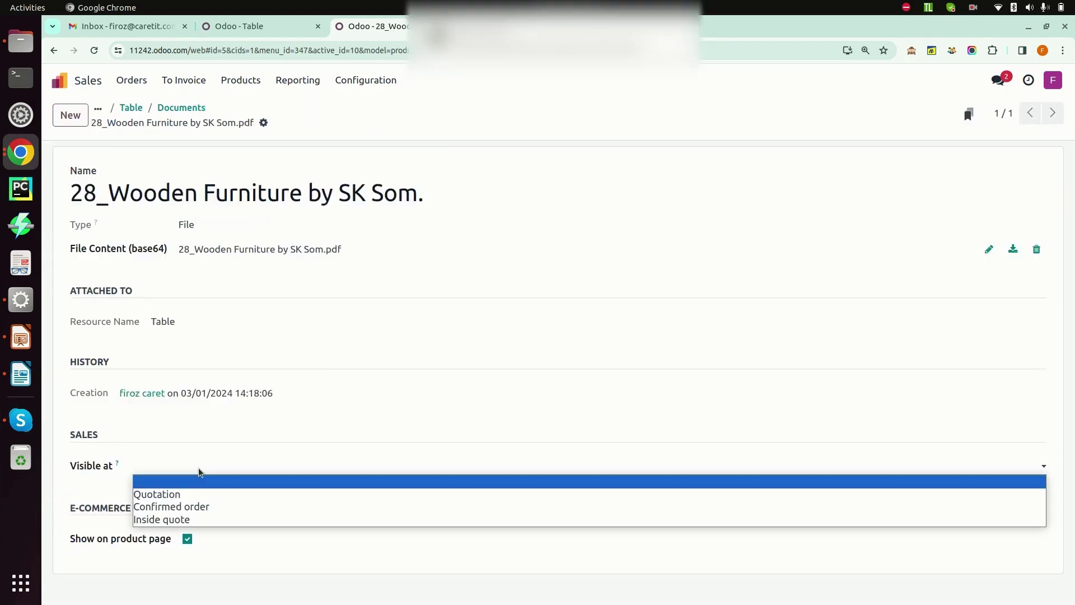
click(194, 496)
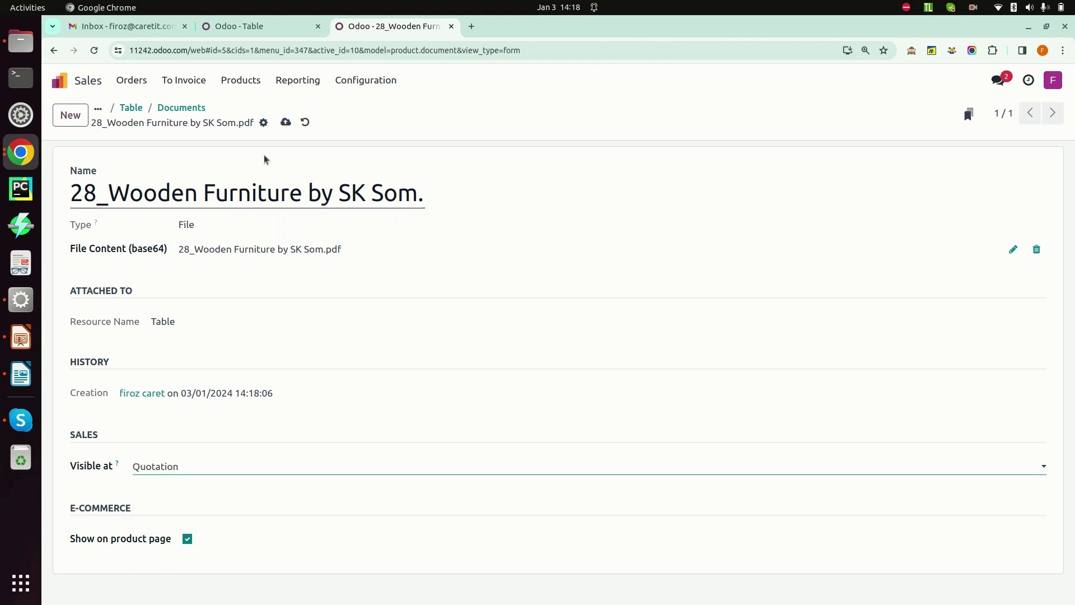
click(286, 123)
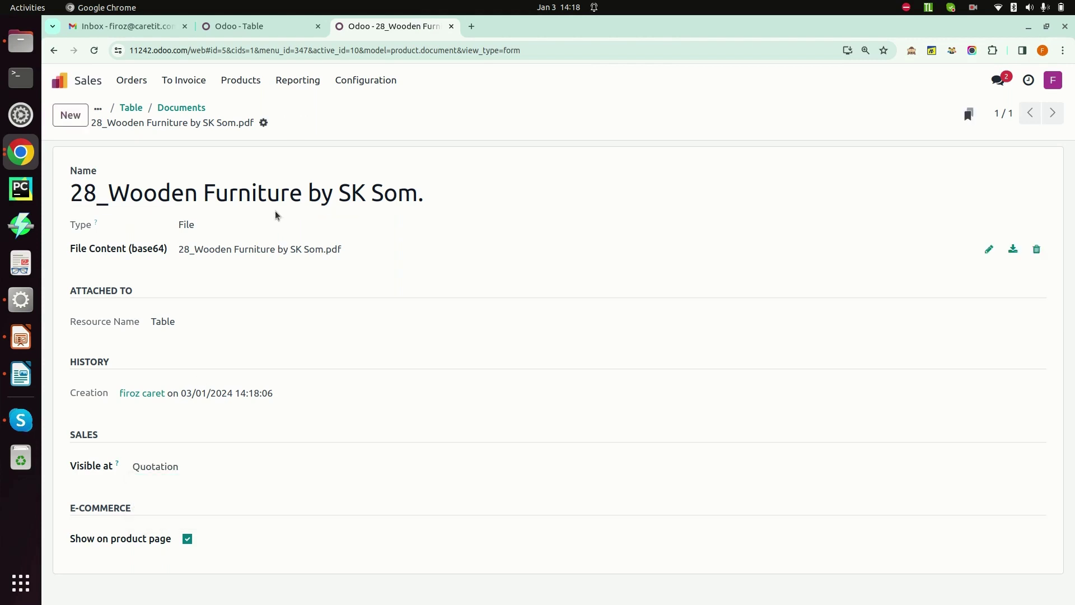
Step: Go back to the Table product and check its website page for the uploaded document
click(130, 133)
click(566, 115)
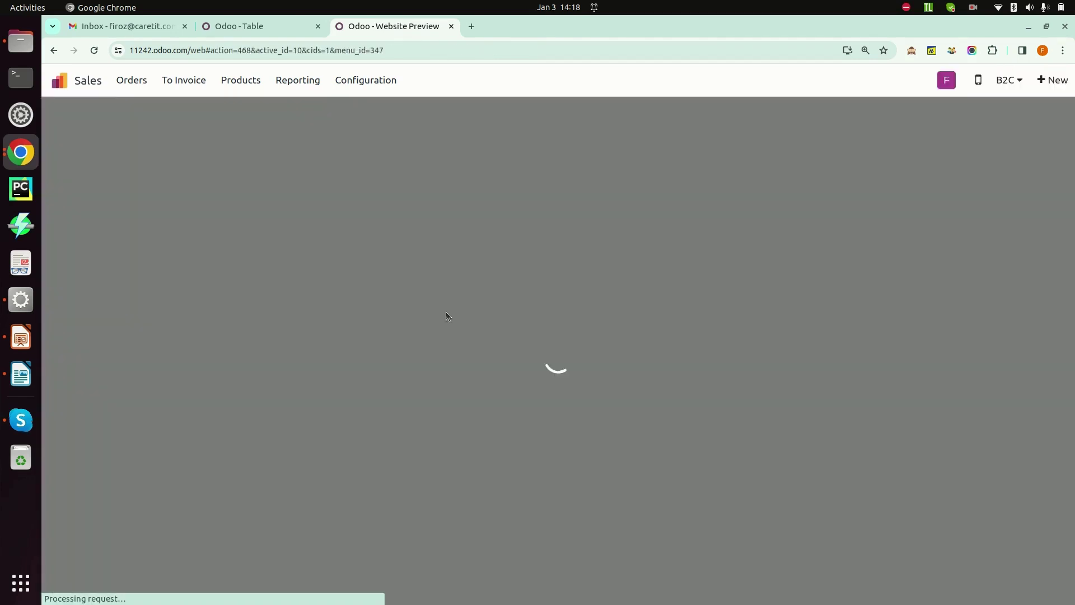
scroll(434, 324, down, 5)
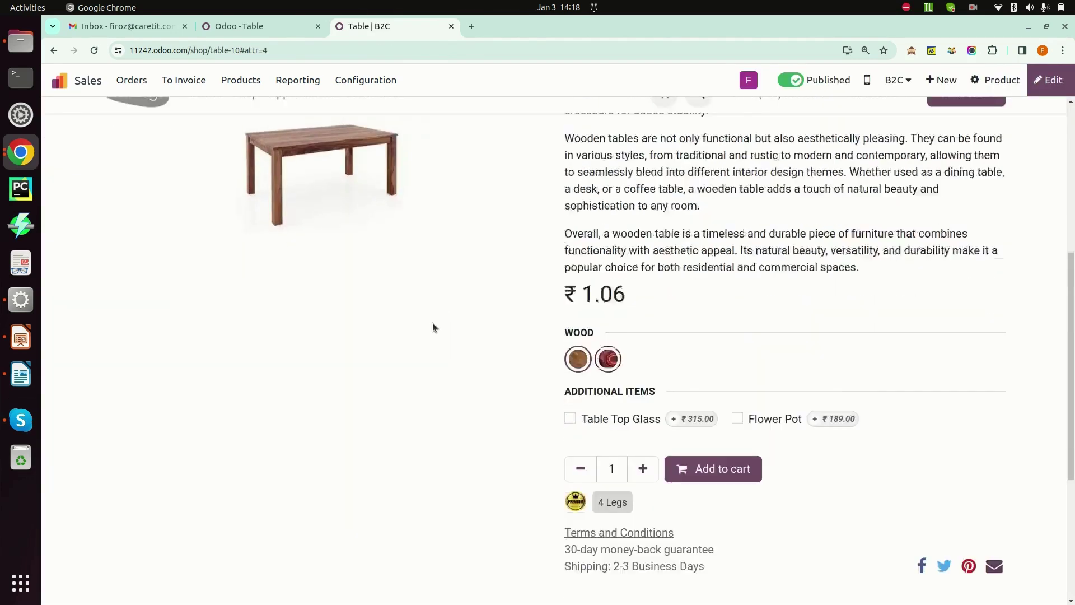
scroll(432, 322, down, 1)
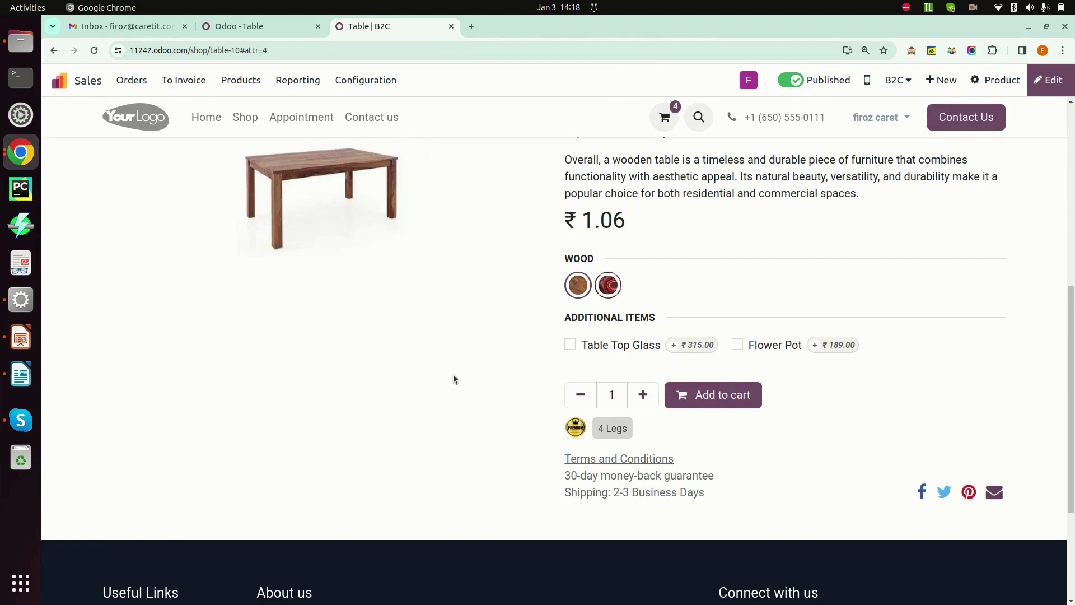
scroll(454, 379, up, 6)
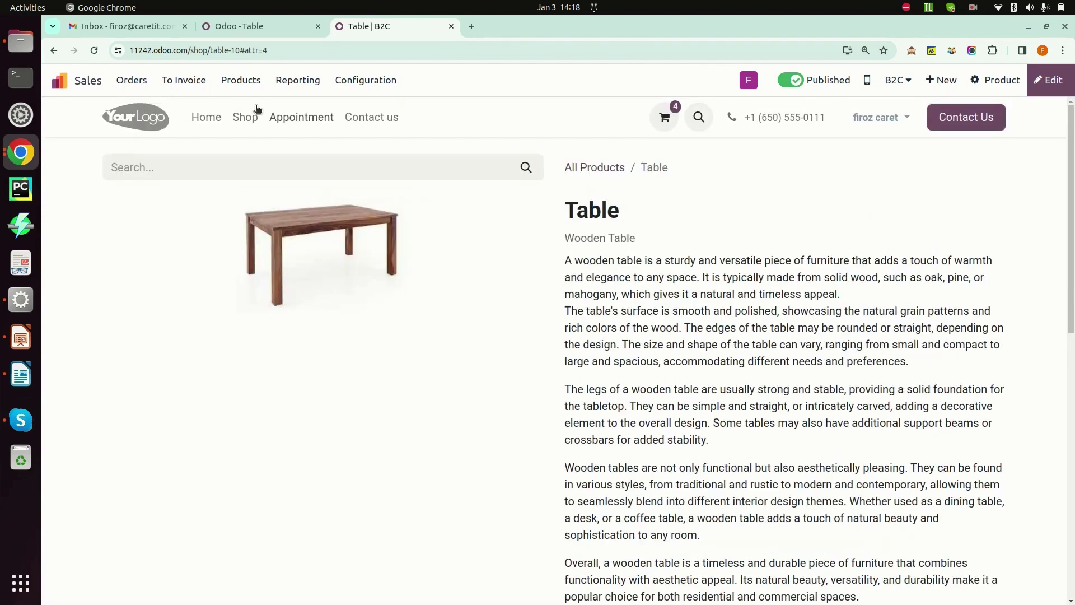
Step: Reopen the Table product from the website shop and examine the Documents section below its options
click(241, 118)
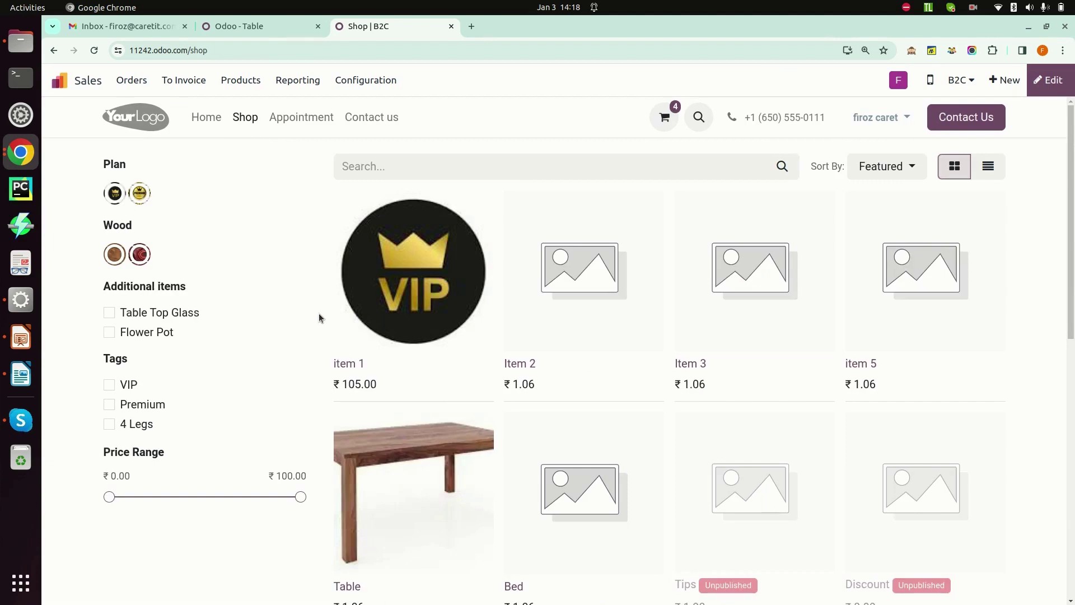
scroll(318, 313, down, 1)
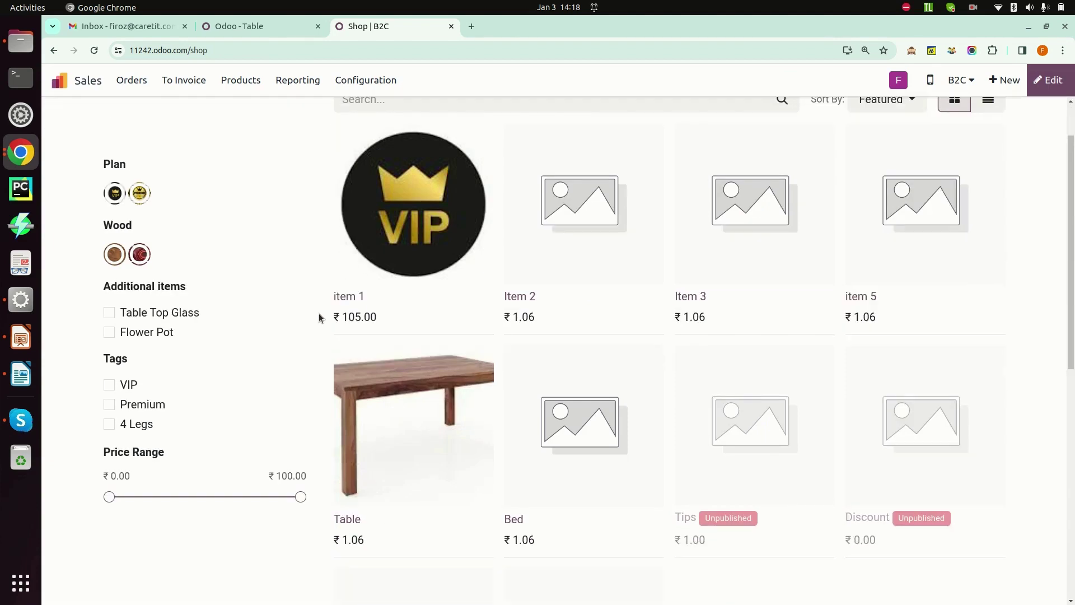
click(397, 416)
scroll(656, 376, down, 6)
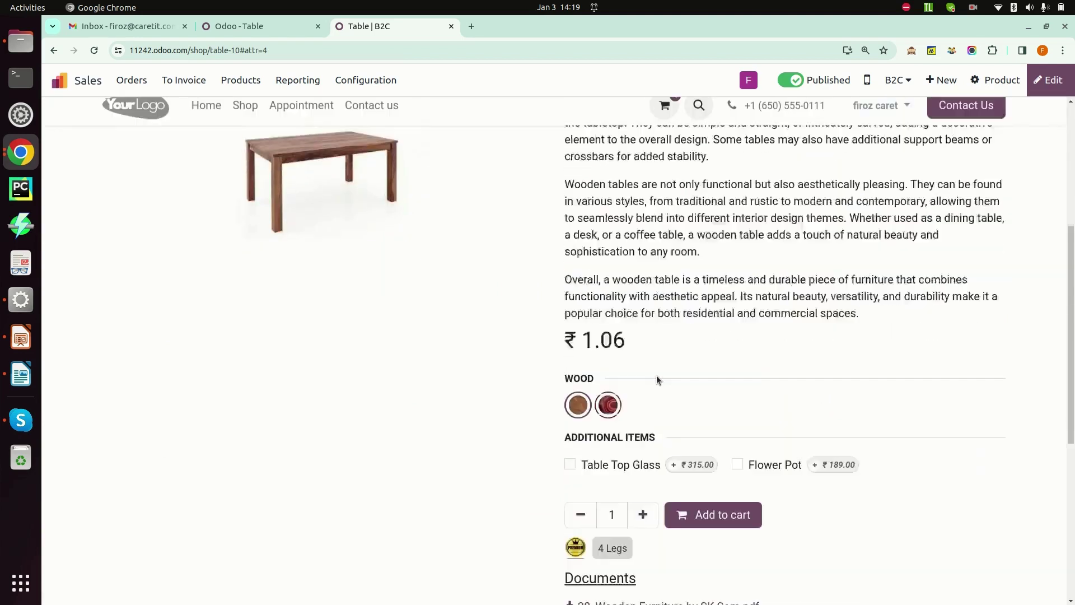
scroll(656, 375, down, 1)
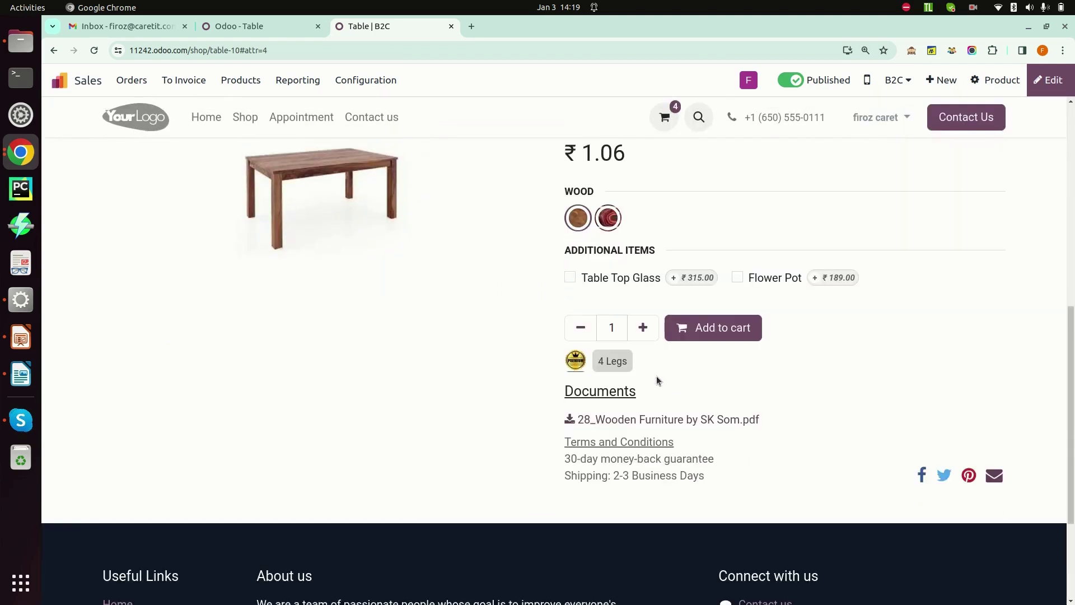
Step: Download the Wooden Furniture PDF from the product page, look through its pages and close it
click(642, 421)
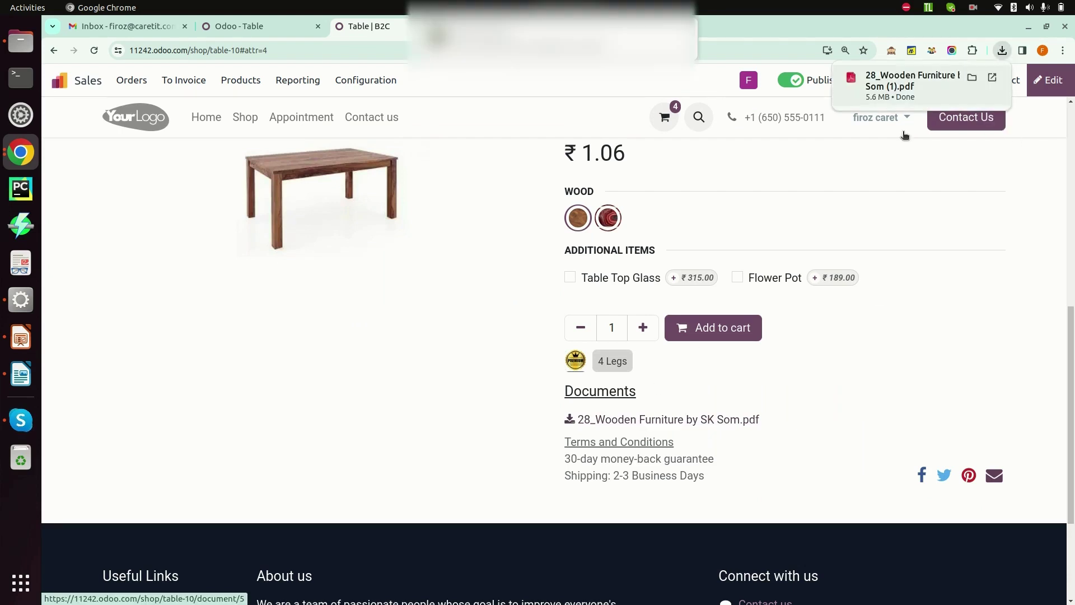
click(924, 82)
scroll(446, 330, down, 7)
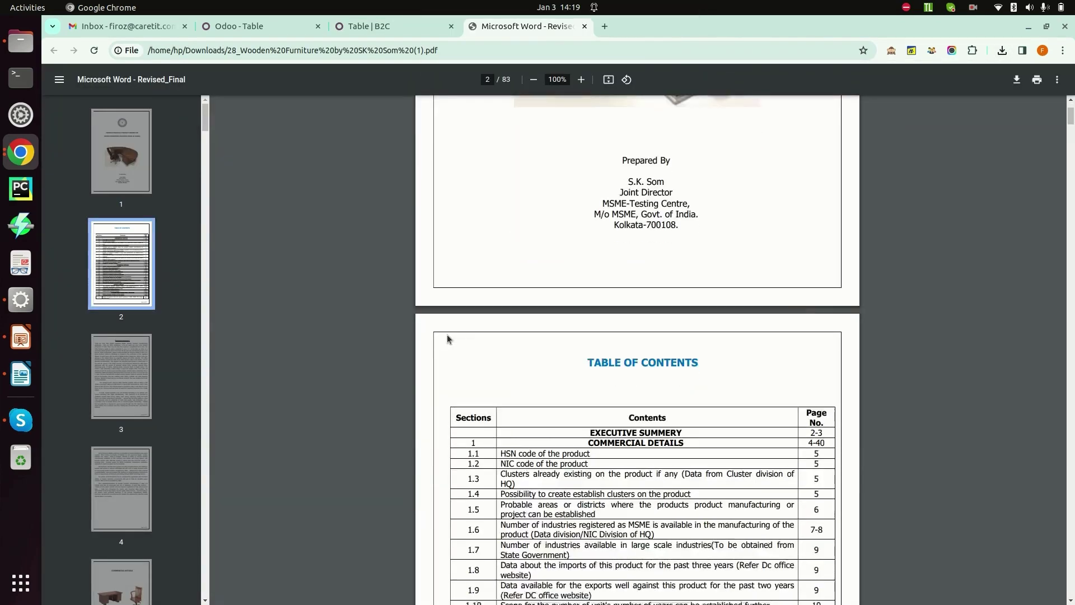
scroll(447, 334, down, 3)
click(585, 26)
Step: Leave the Table product's website page and return to the Odoo apps overview in 11242
scroll(424, 293, up, 5)
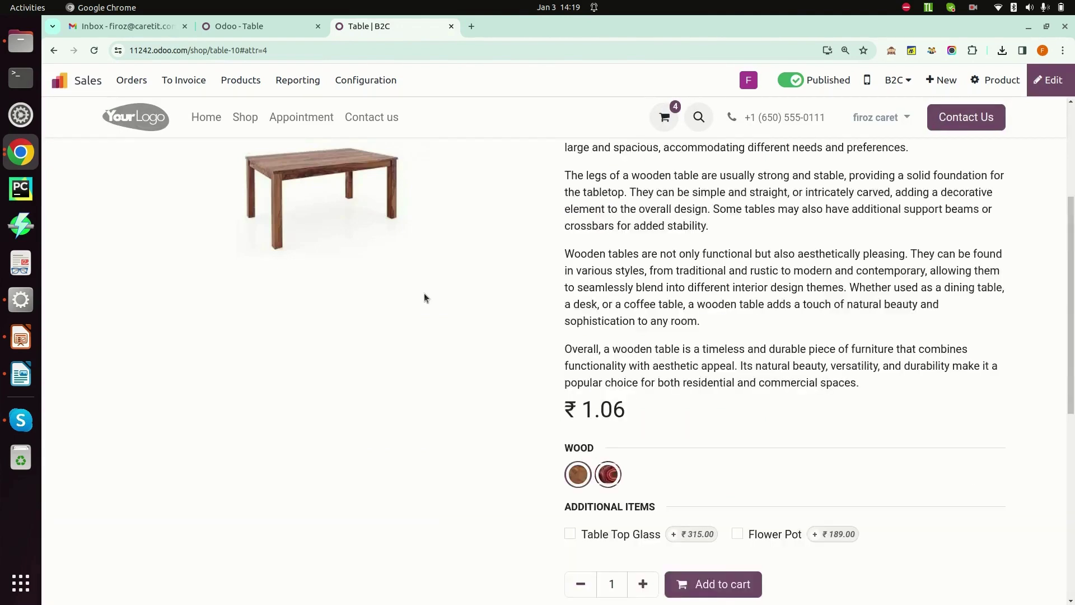
scroll(423, 296, up, 4)
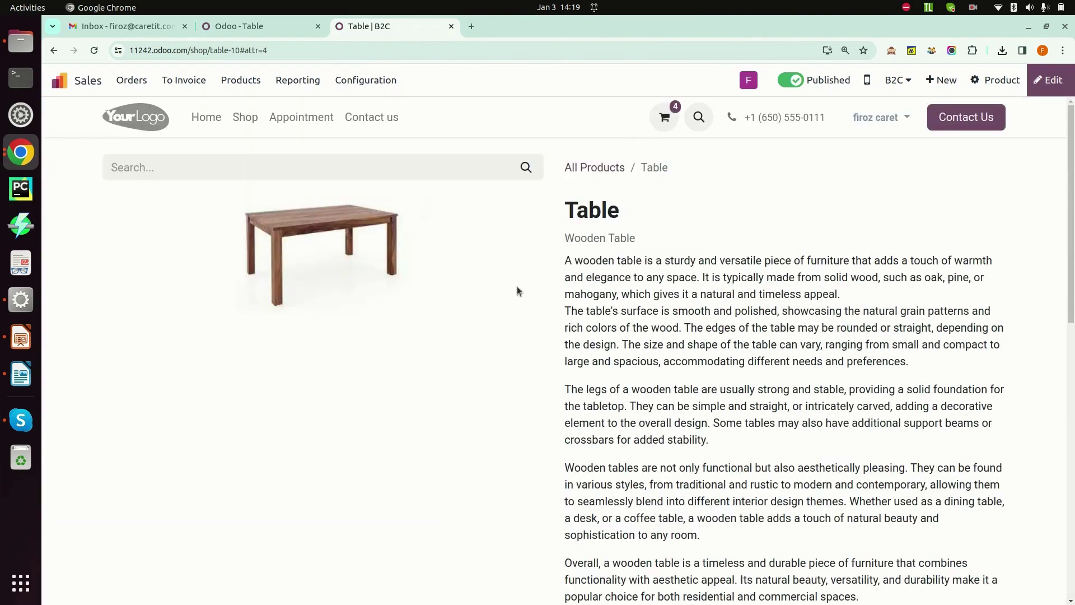
click(65, 81)
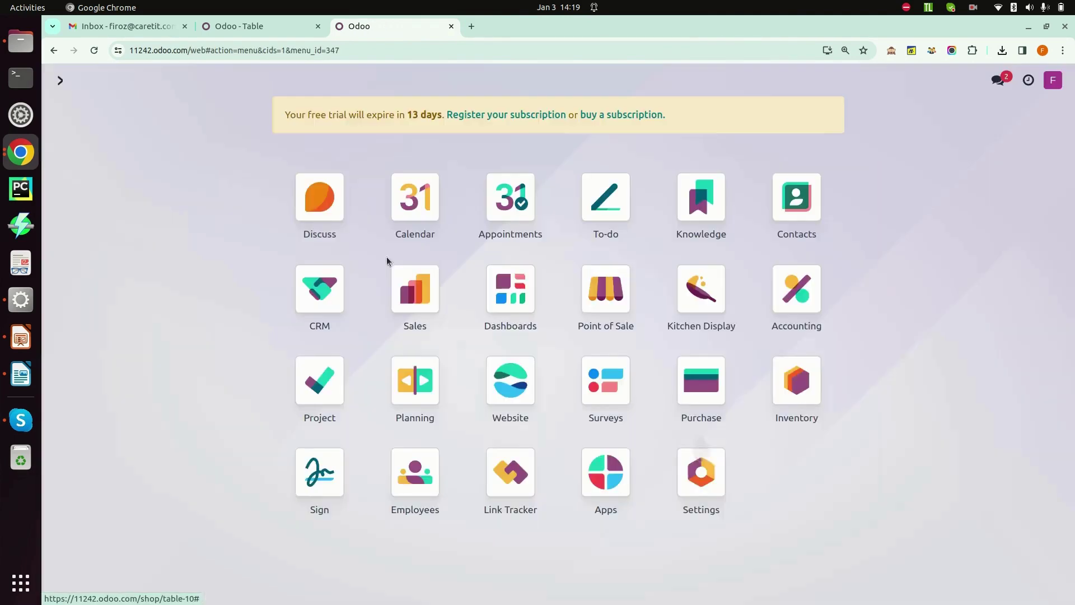